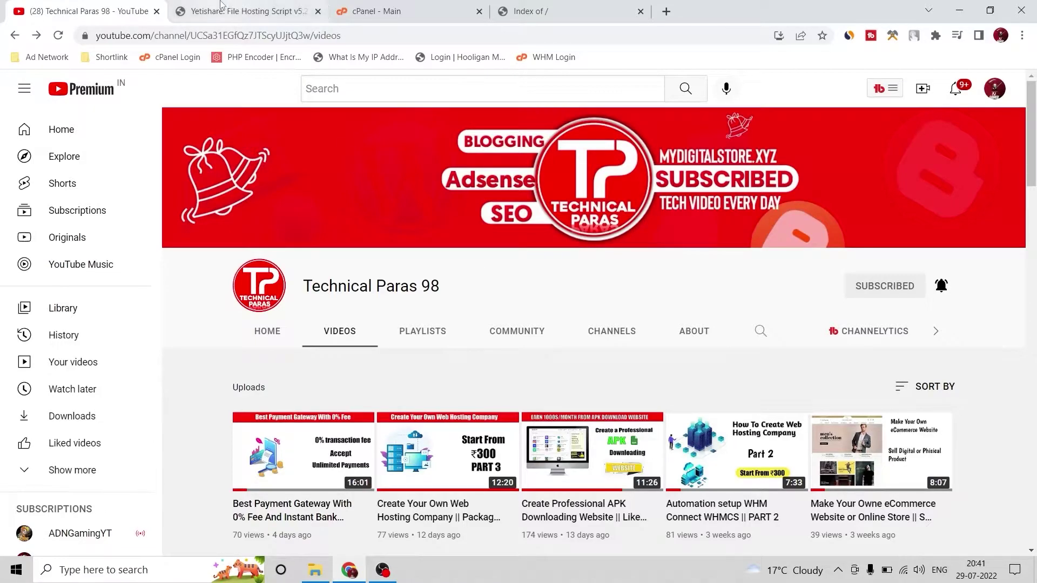
# Switch to the YetiShare File Hosting Script product tab in Chrome
pyautogui.click(222, 7)
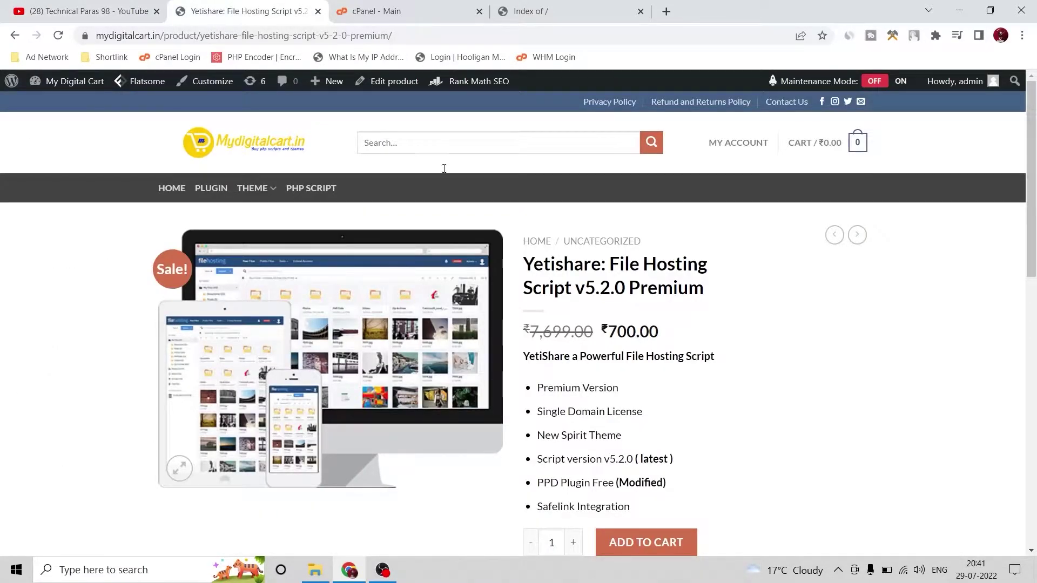
# Highlight the product title, the ₹700.00 price and the Single Domain License, PPD Plugin and Safelink features
pyautogui.moveTo(531, 265); pyautogui.dragTo(706, 292)
pyautogui.click(751, 340)
pyautogui.moveTo(609, 336); pyautogui.dragTo(659, 330)
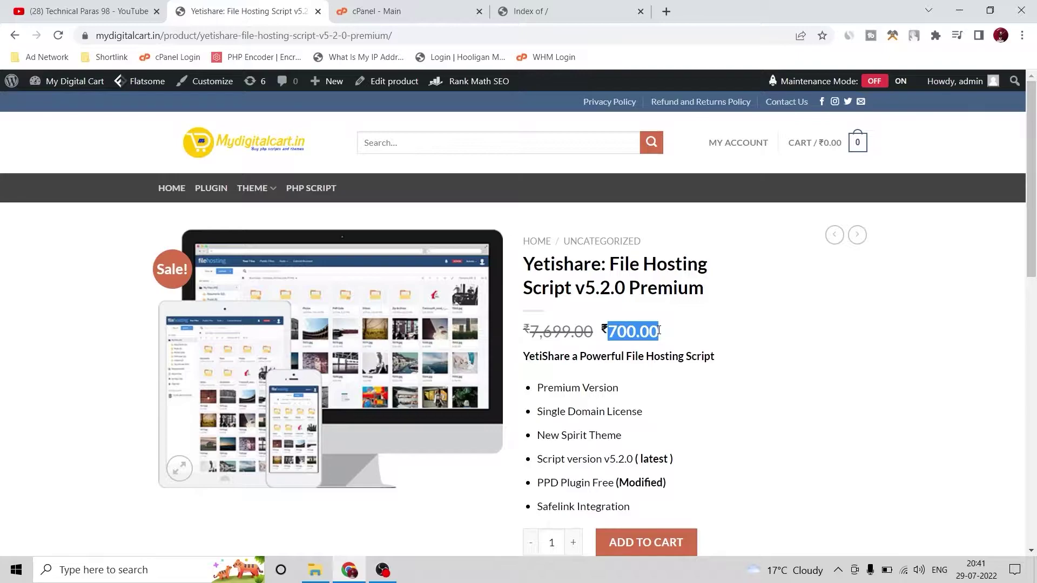
pyautogui.scroll(-1, 659, 327)
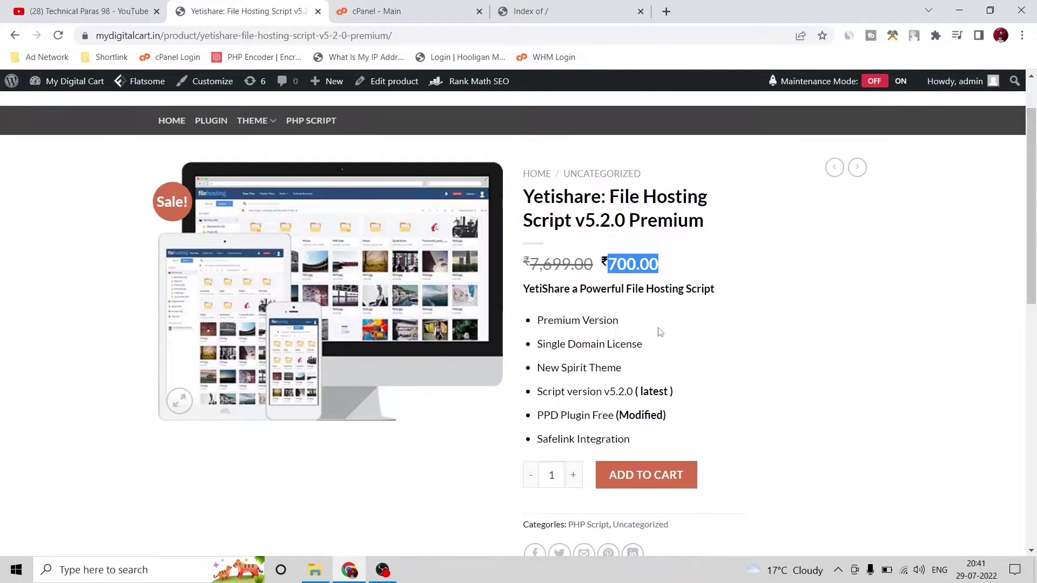
pyautogui.moveTo(537, 344); pyautogui.dragTo(643, 345)
pyautogui.moveTo(537, 415); pyautogui.dragTo(534, 445)
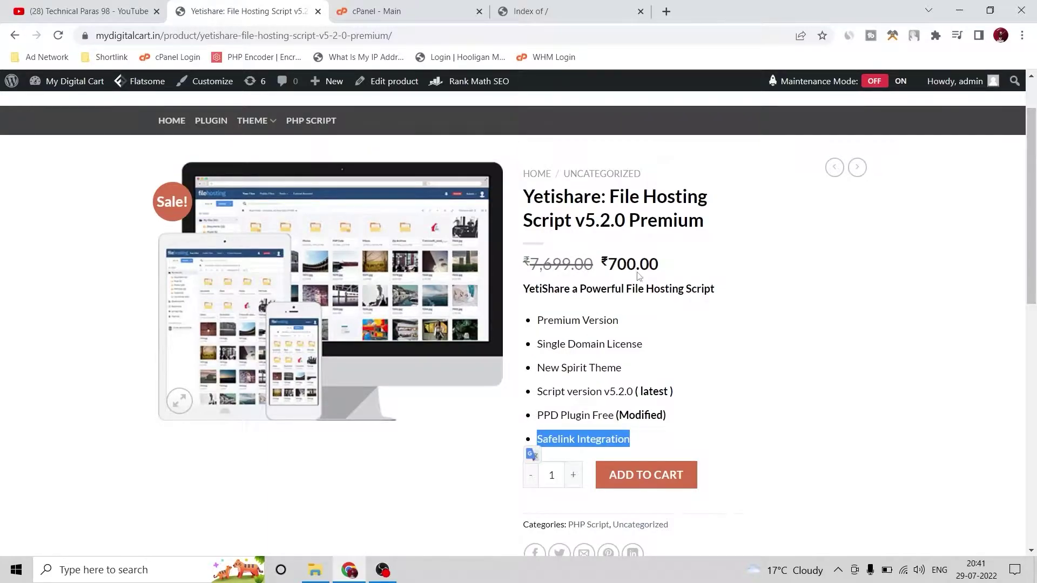
pyautogui.scroll(2, 656, 291)
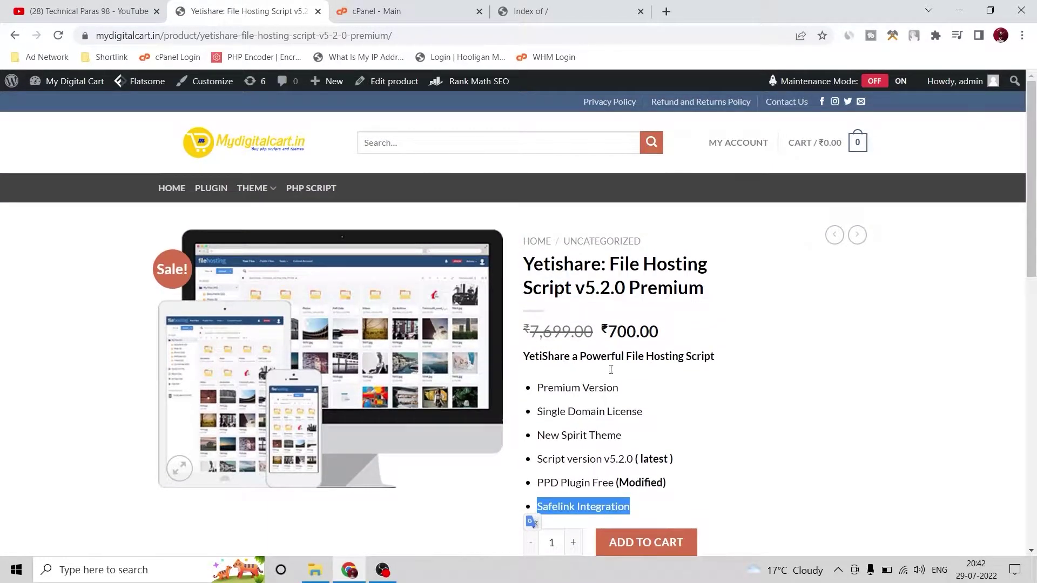
pyautogui.moveTo(643, 503); pyautogui.dragTo(534, 486)
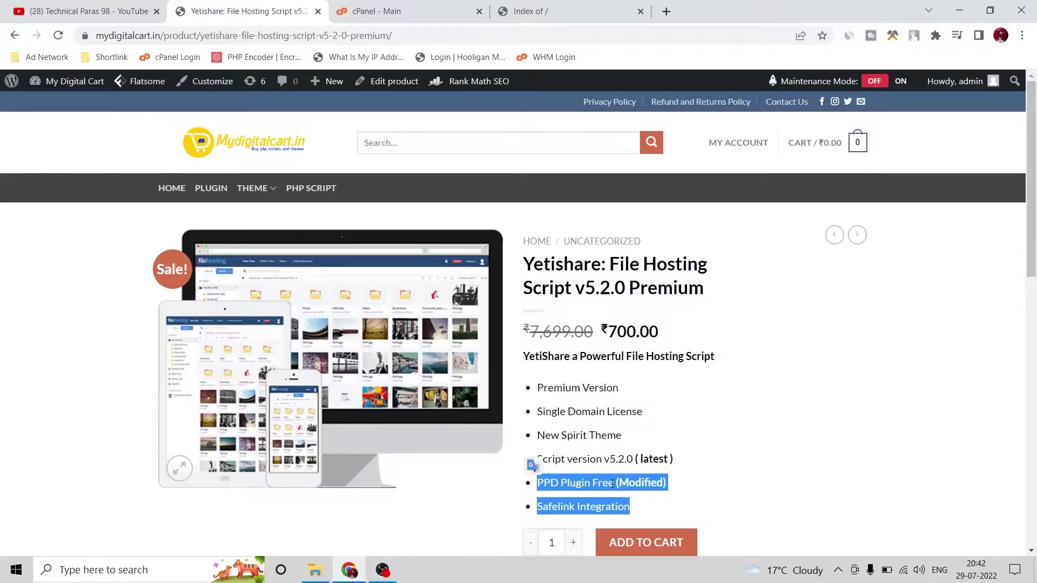
# Re-highlight the ₹700.00 sale price, then bring File Explorer to the front
pyautogui.click(730, 436)
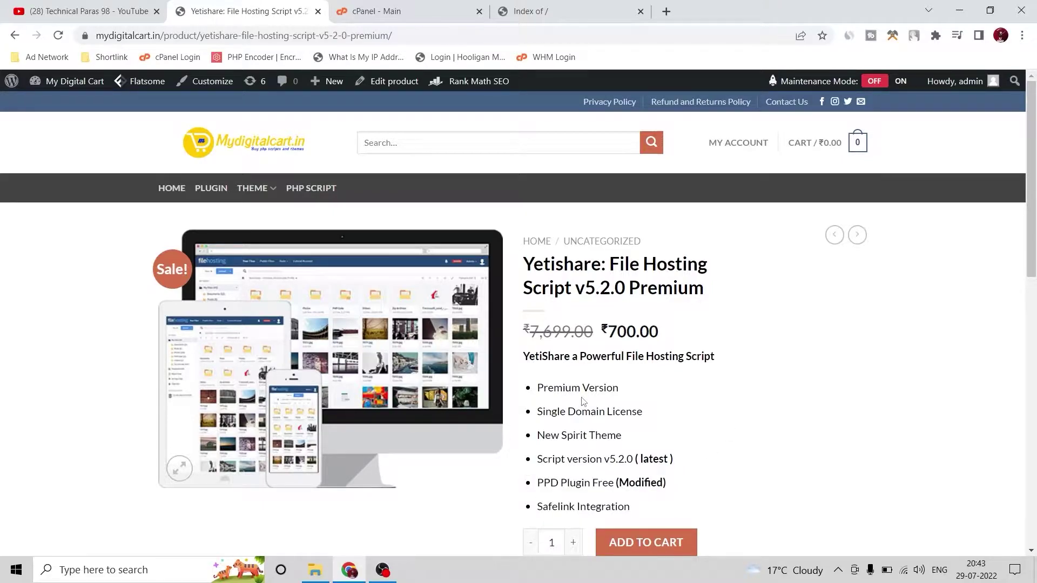
pyautogui.moveTo(604, 330); pyautogui.dragTo(673, 332)
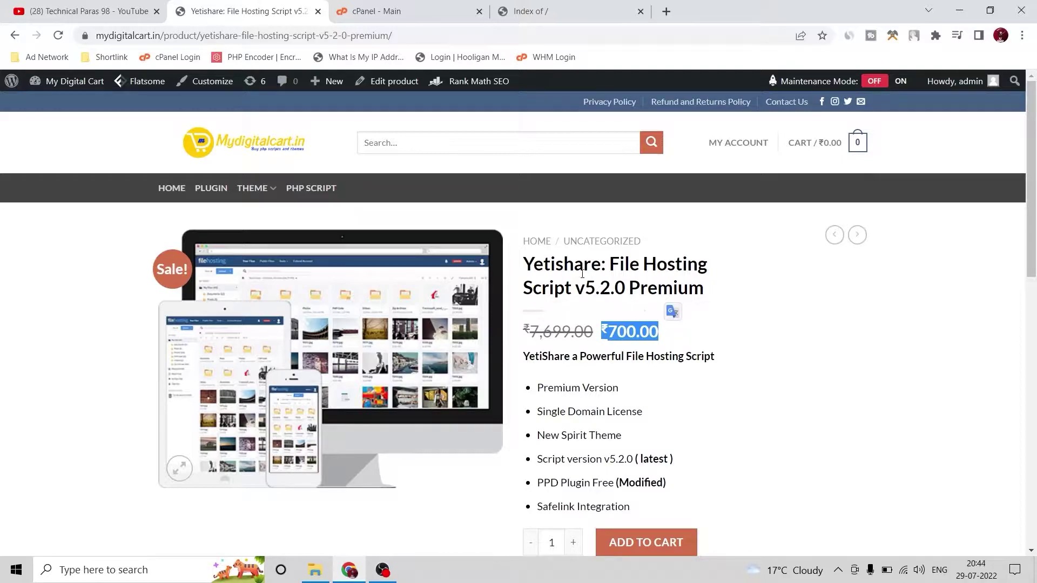
pyautogui.scroll(-3, 592, 364)
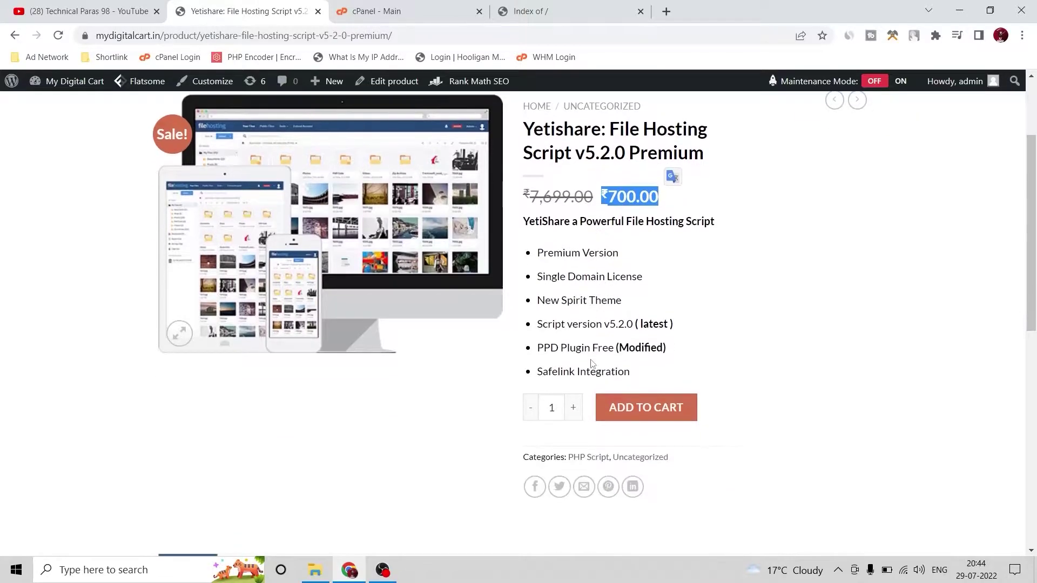
pyautogui.click(631, 366)
pyautogui.scroll(1, 659, 385)
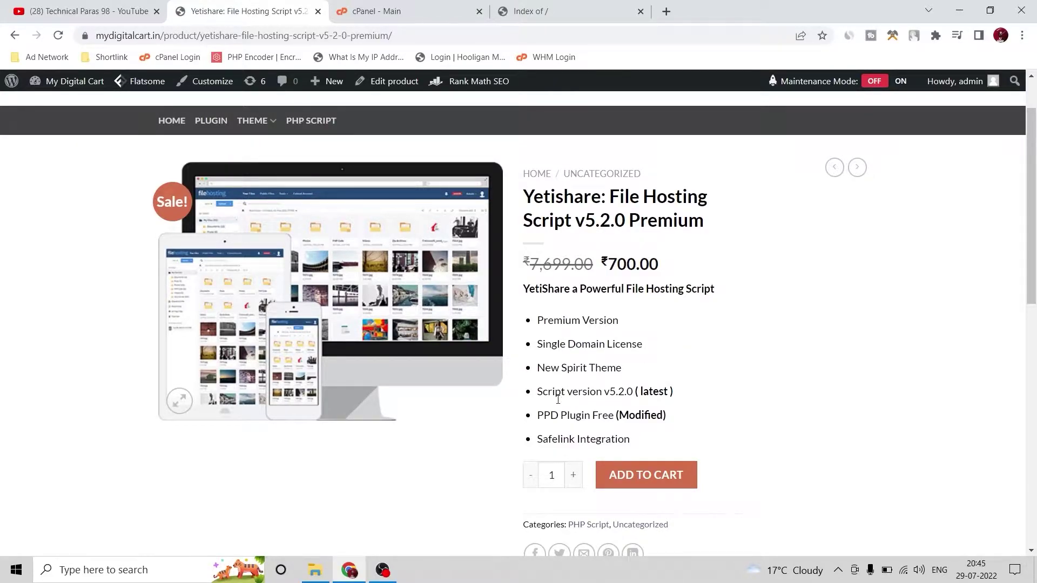
pyautogui.click(315, 570)
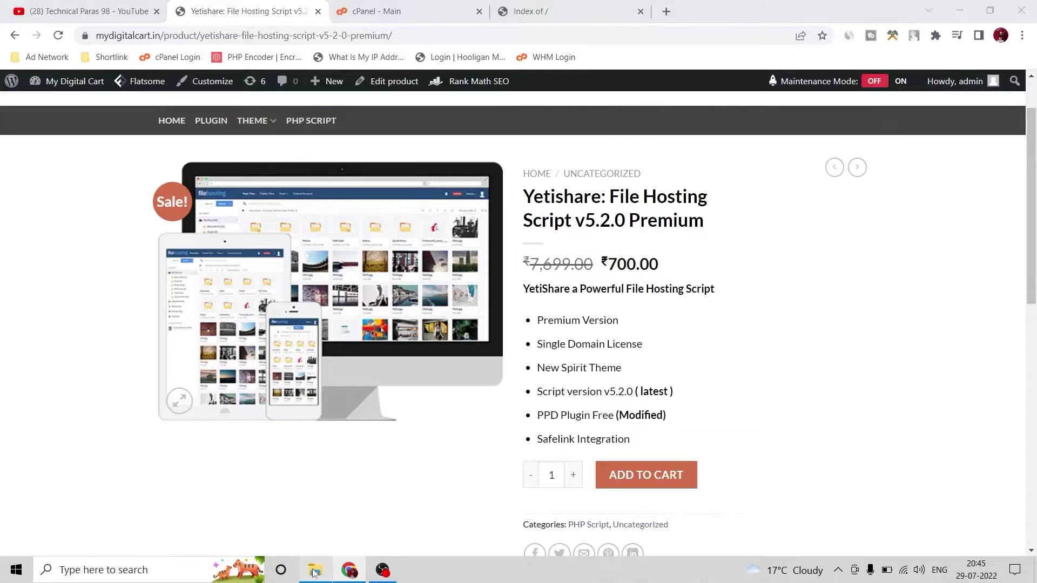
# Locate the Rewards_Program_(PPS_PPD MODIFIED) archive in the v5.2 Premium plugins folder, then return to the script folder
pyautogui.click(219, 44)
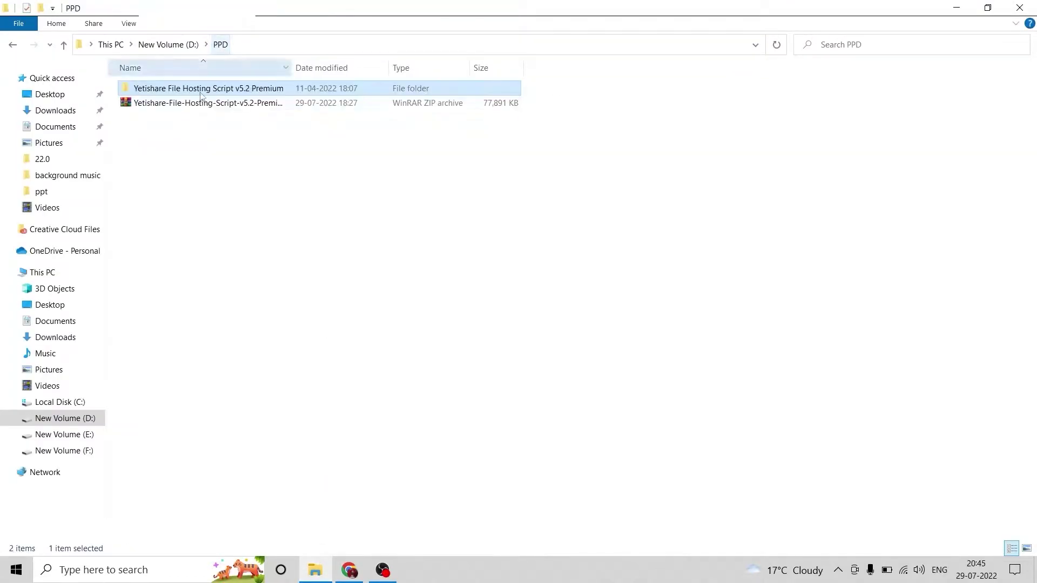
pyautogui.click(179, 104)
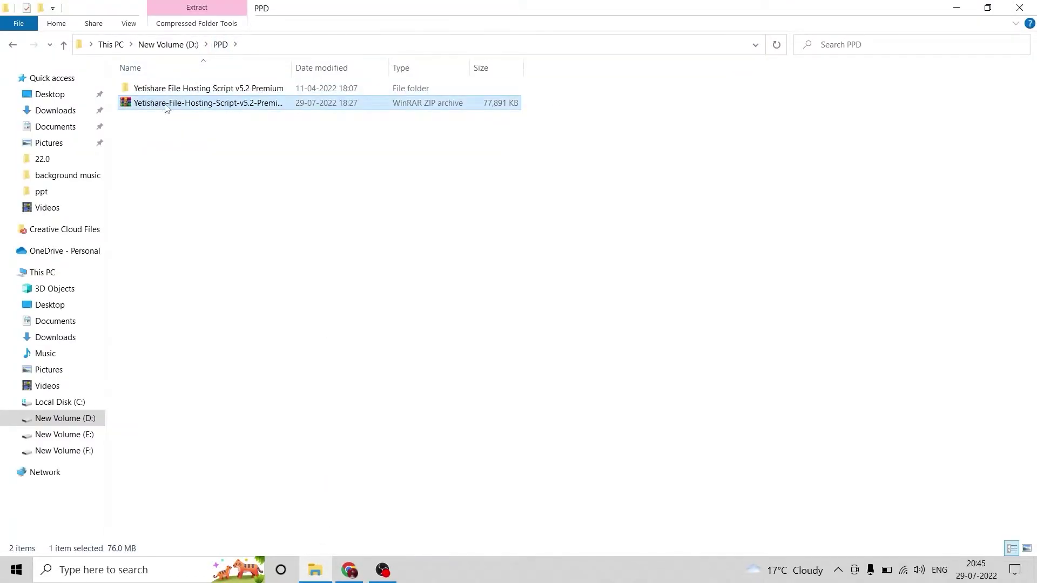
pyautogui.click(168, 90)
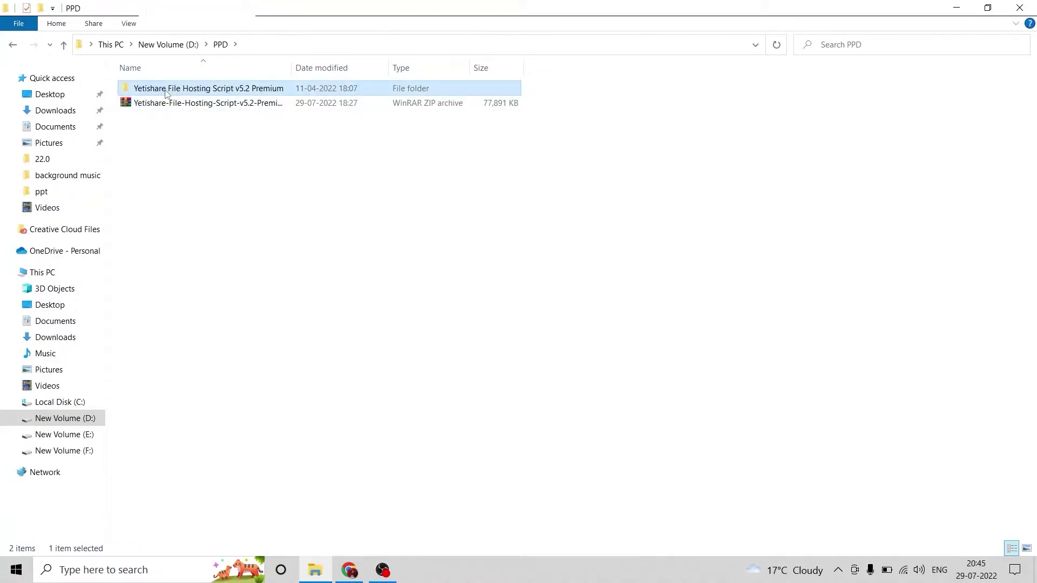
pyautogui.doubleClick(169, 90)
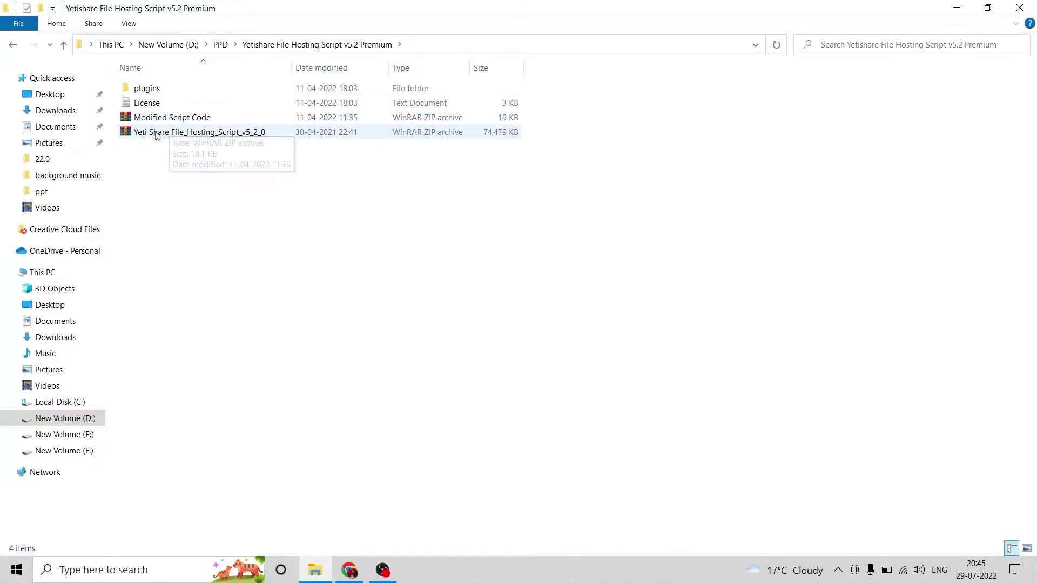
pyautogui.doubleClick(144, 88)
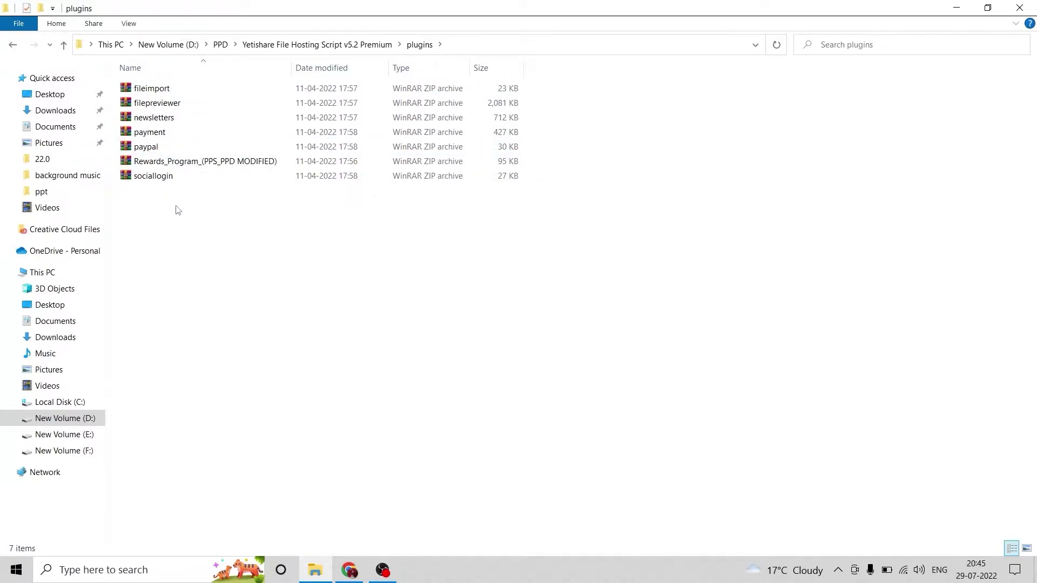
pyautogui.click(170, 163)
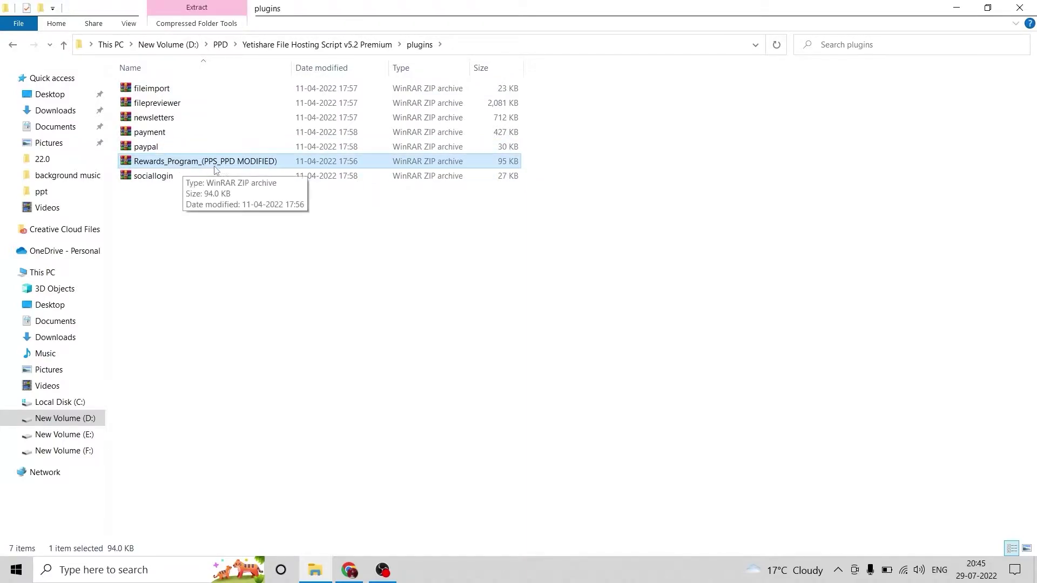
pyautogui.click(326, 45)
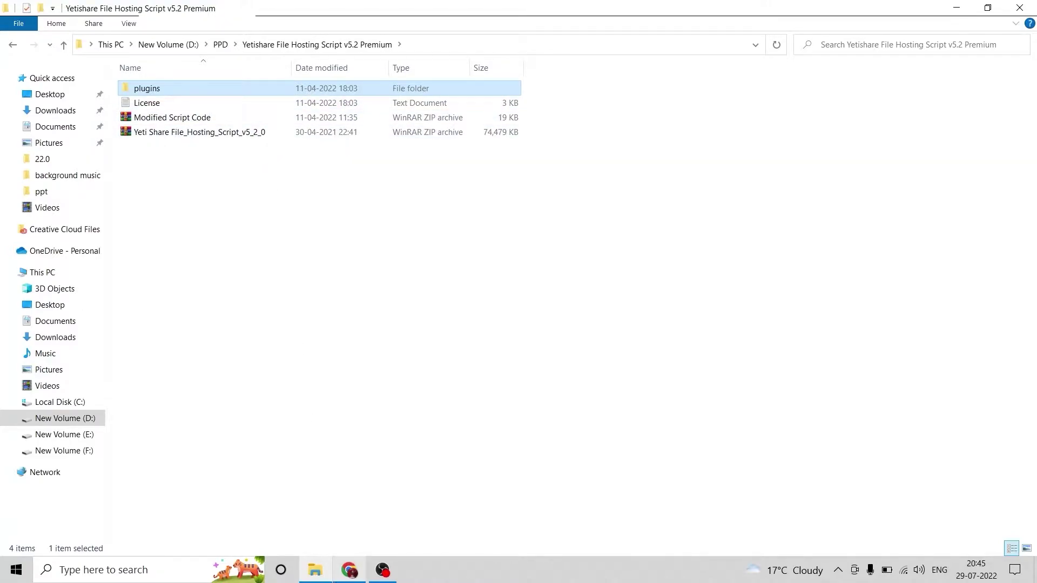
pyautogui.click(349, 571)
pyautogui.click(400, 10)
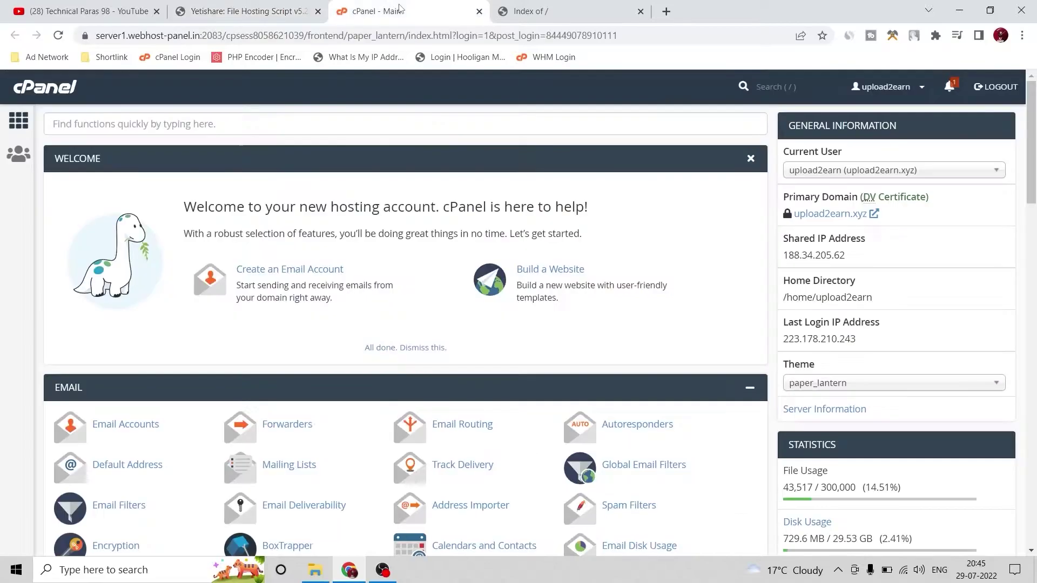
pyautogui.click(572, 12)
pyautogui.click(60, 35)
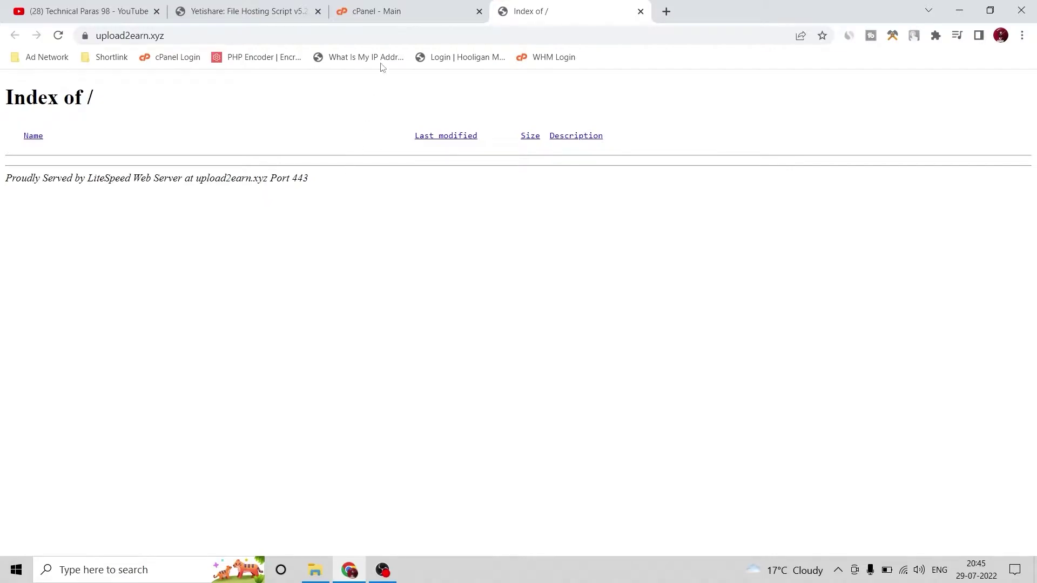
pyautogui.click(403, 10)
pyautogui.click(507, 7)
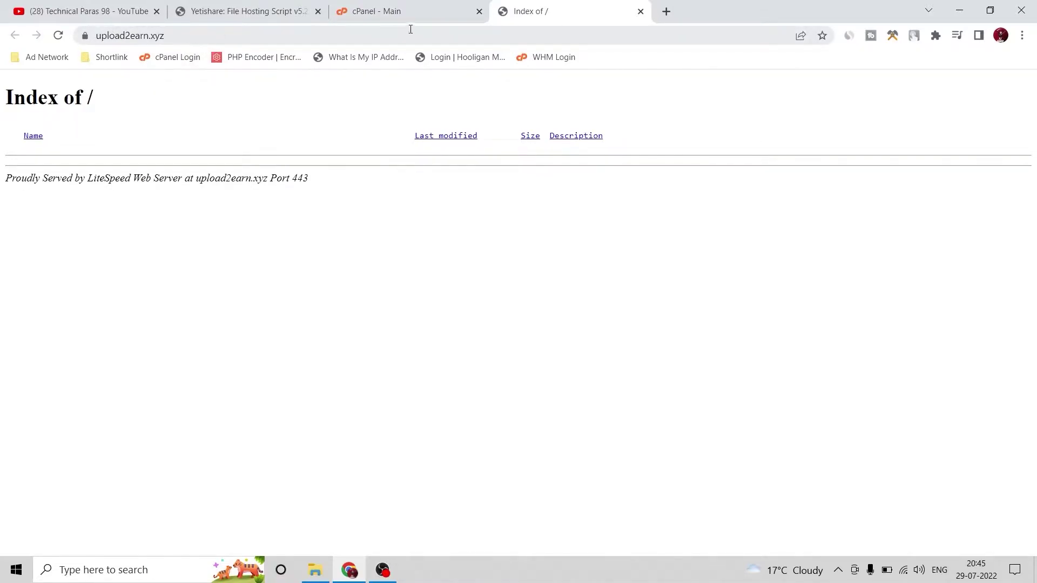
pyautogui.click(413, 12)
pyautogui.scroll(-10, 823, 260)
pyautogui.scroll(-8, 824, 262)
pyautogui.scroll(20, 845, 299)
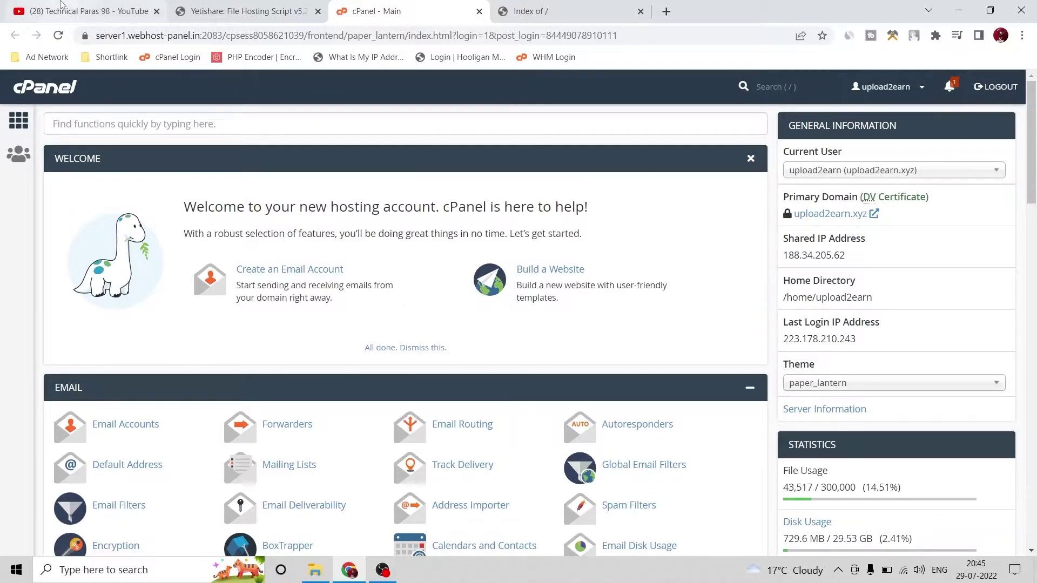
pyautogui.click(87, 10)
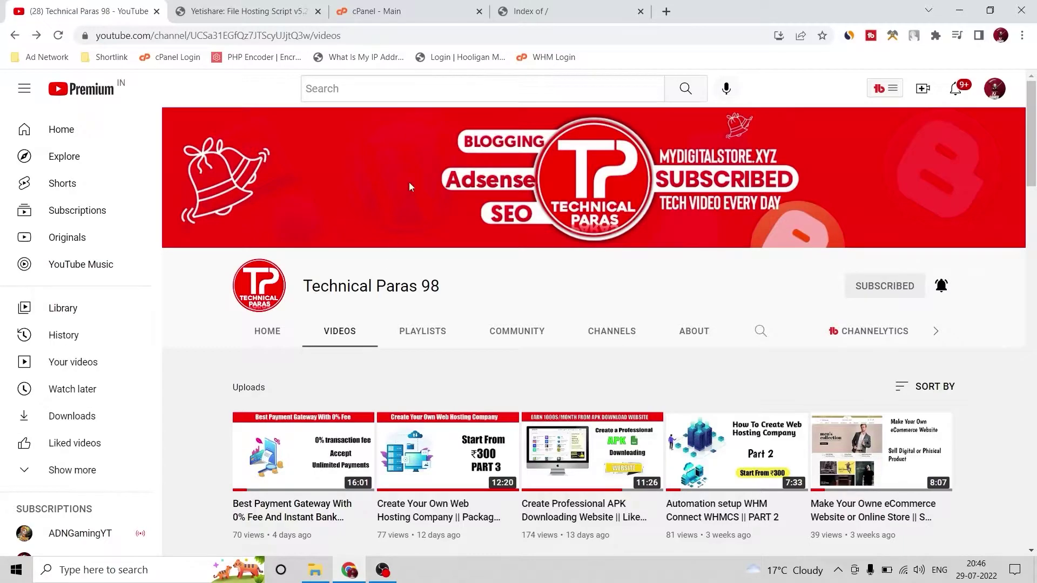
pyautogui.click(397, 17)
pyautogui.scroll(-4, 162, 237)
pyautogui.scroll(-2, 180, 282)
pyautogui.scroll(-3, 134, 260)
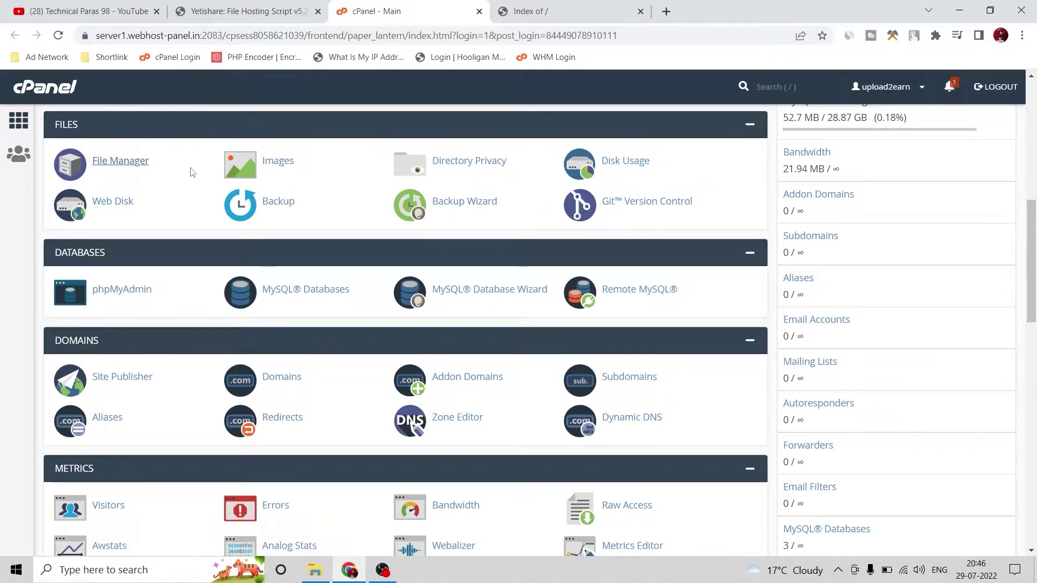
# Open cPanel File Manager and navigate into the public_html folder
pyautogui.click(156, 171)
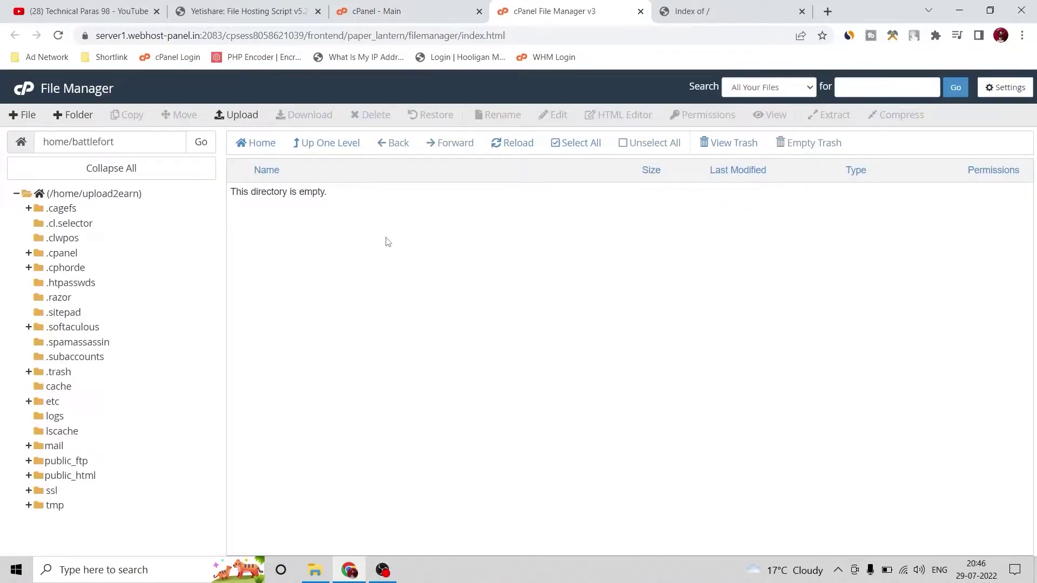
pyautogui.click(1004, 87)
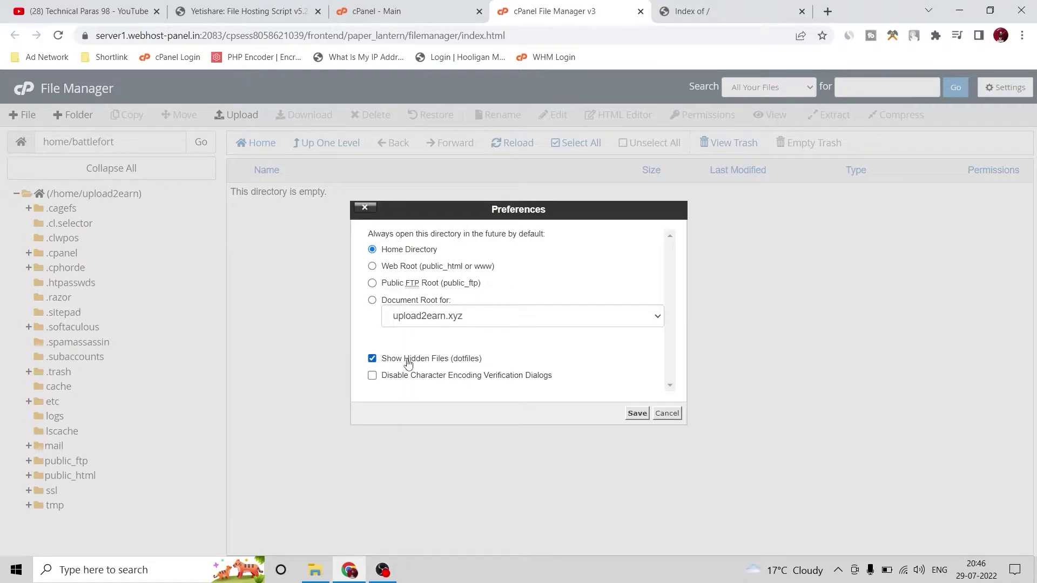
pyautogui.click(662, 419)
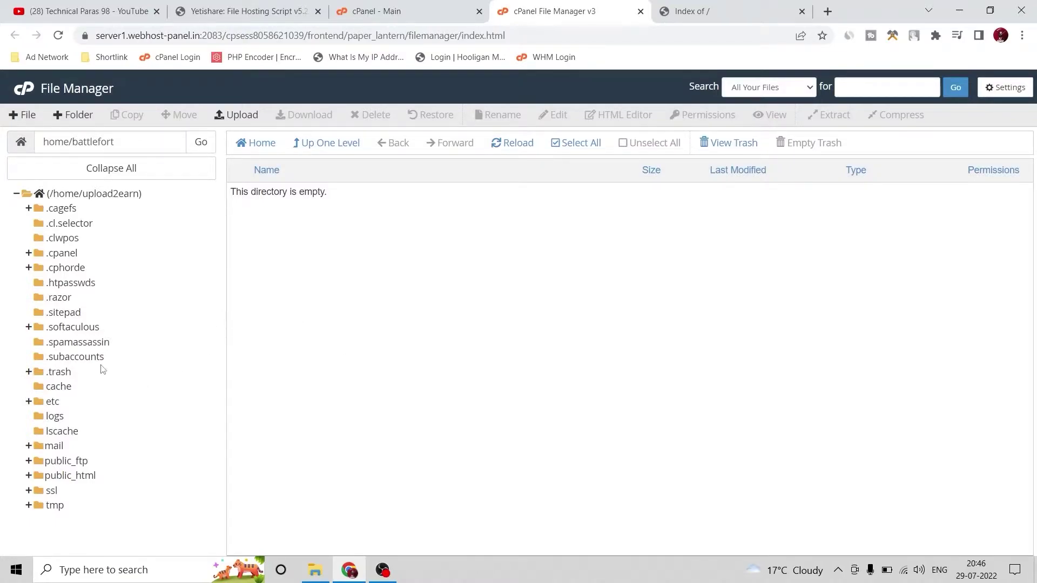
pyautogui.click(75, 195)
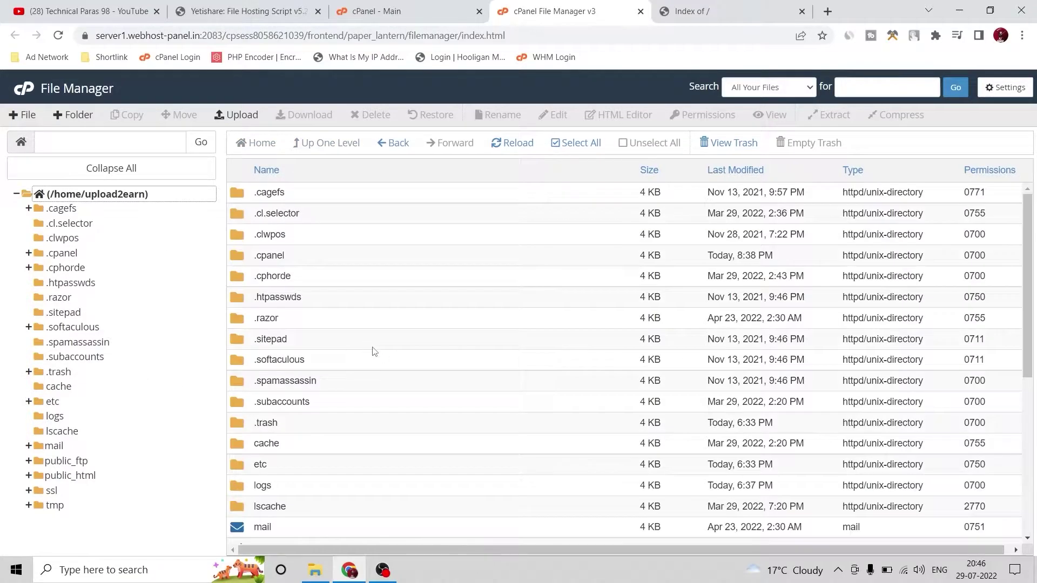
pyautogui.scroll(-4, 373, 353)
pyautogui.doubleClick(340, 373)
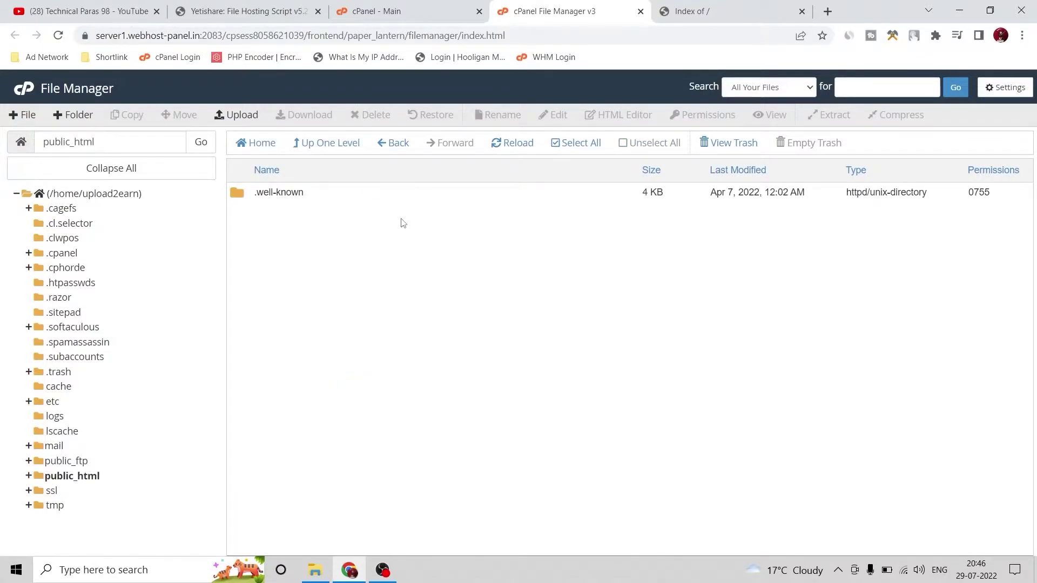
# Trash the .well-known folder and refresh the now-empty public_html listing
pyautogui.click(572, 143)
pyautogui.click(361, 117)
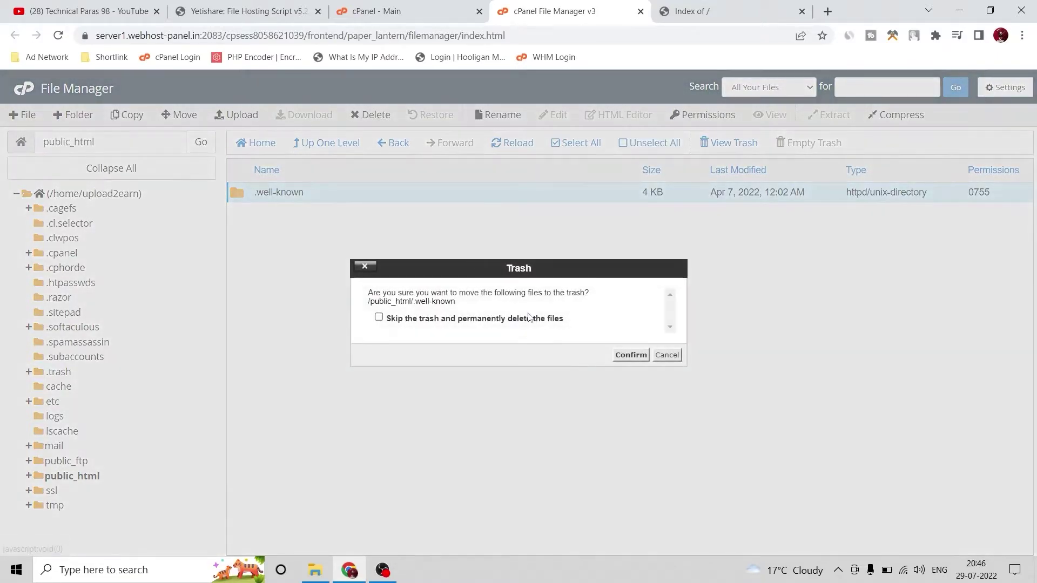
pyautogui.click(628, 366)
pyautogui.click(511, 142)
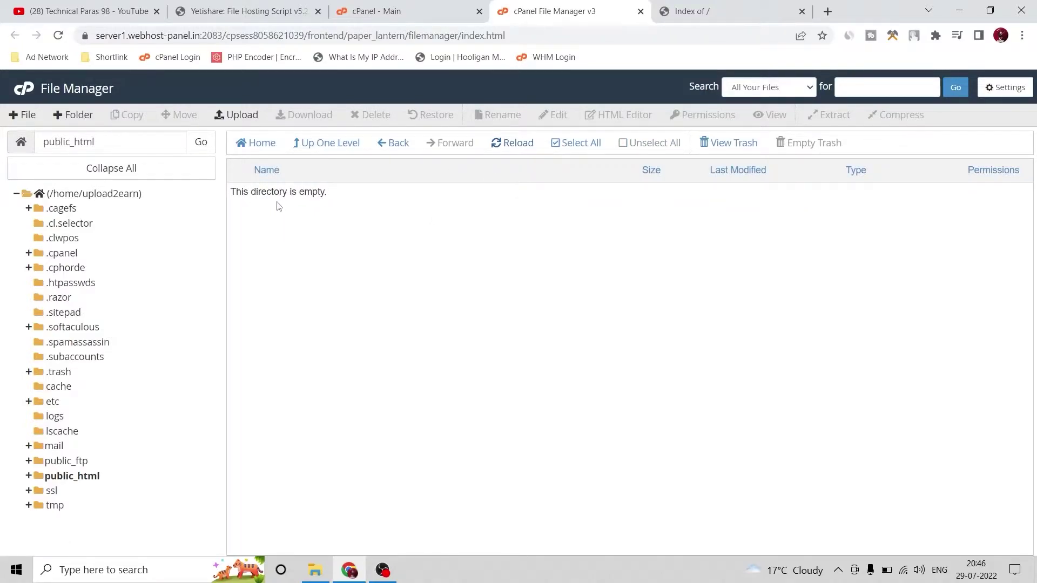
pyautogui.click(233, 115)
# Drag File_Hosting_Script_v5_2_0.zip from File Explorer into the upload area and return after the 72.73 MB upload
pyautogui.click(315, 570)
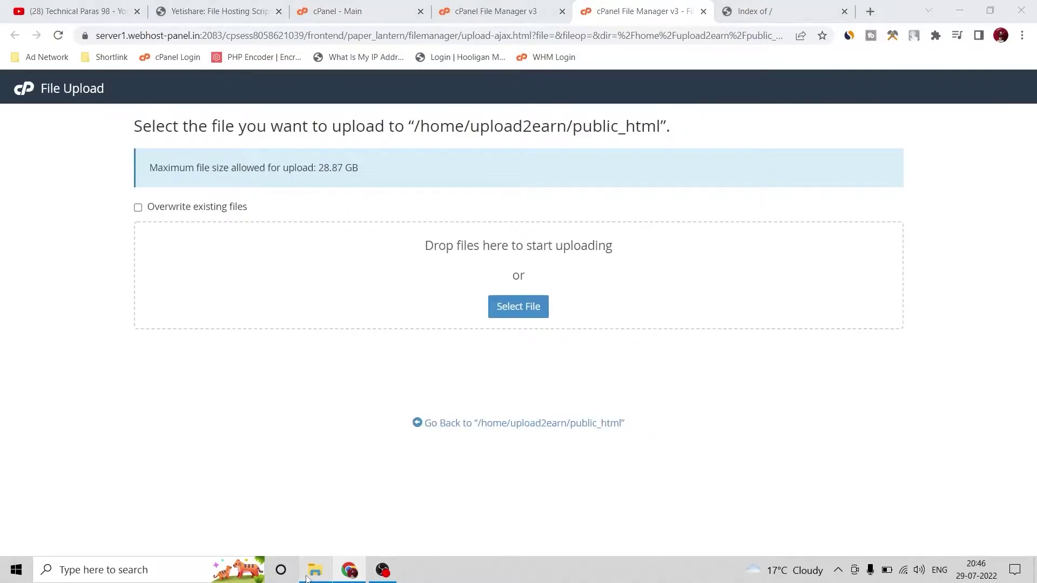
pyautogui.click(159, 135)
pyautogui.moveTo(158, 135); pyautogui.dragTo(341, 274)
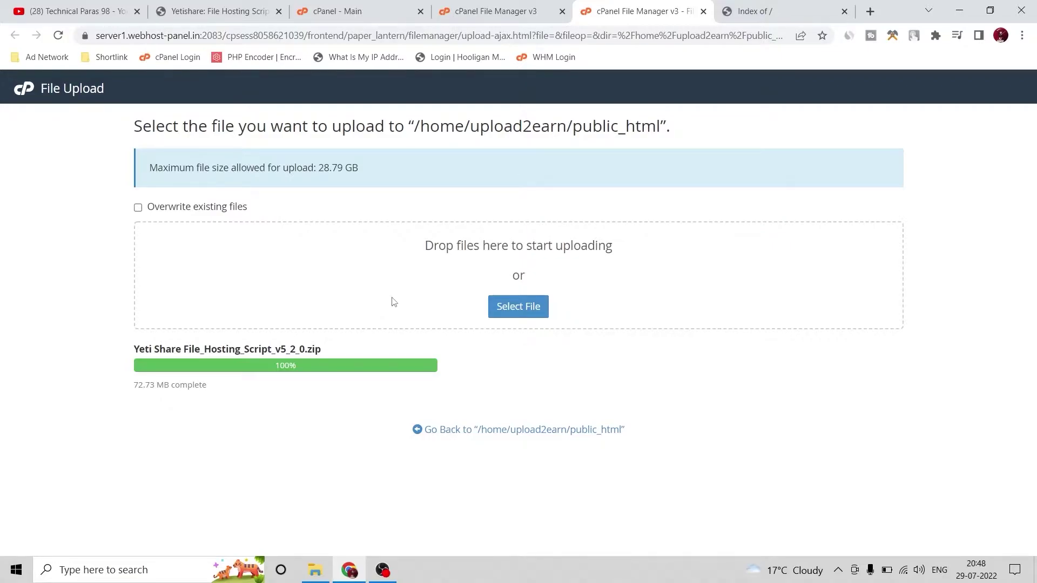
pyautogui.click(442, 432)
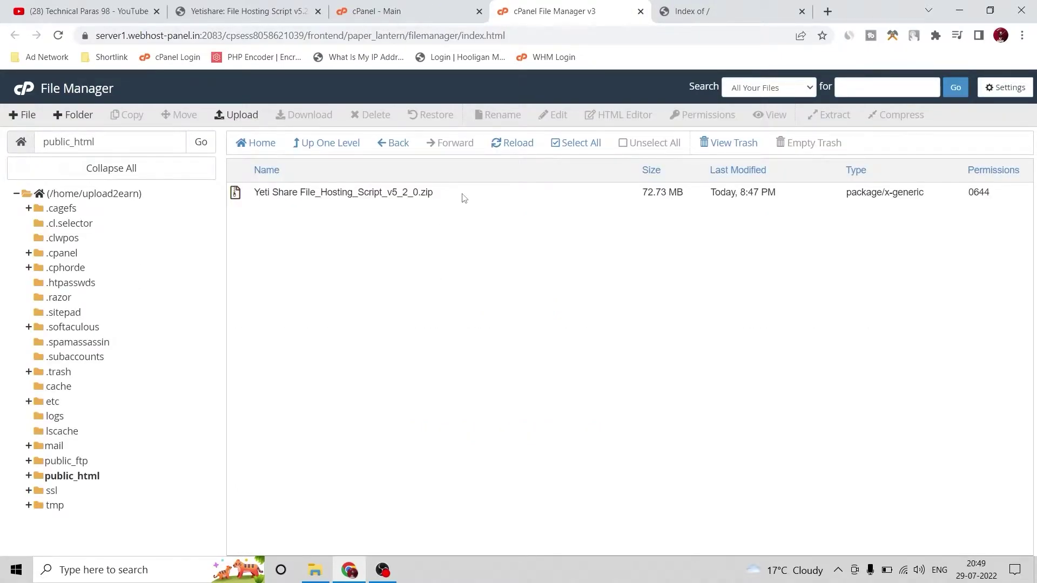
# Extract the YetiShare zip into public_html and close the extraction results
pyautogui.click(331, 200)
pyautogui.rightClick(443, 190)
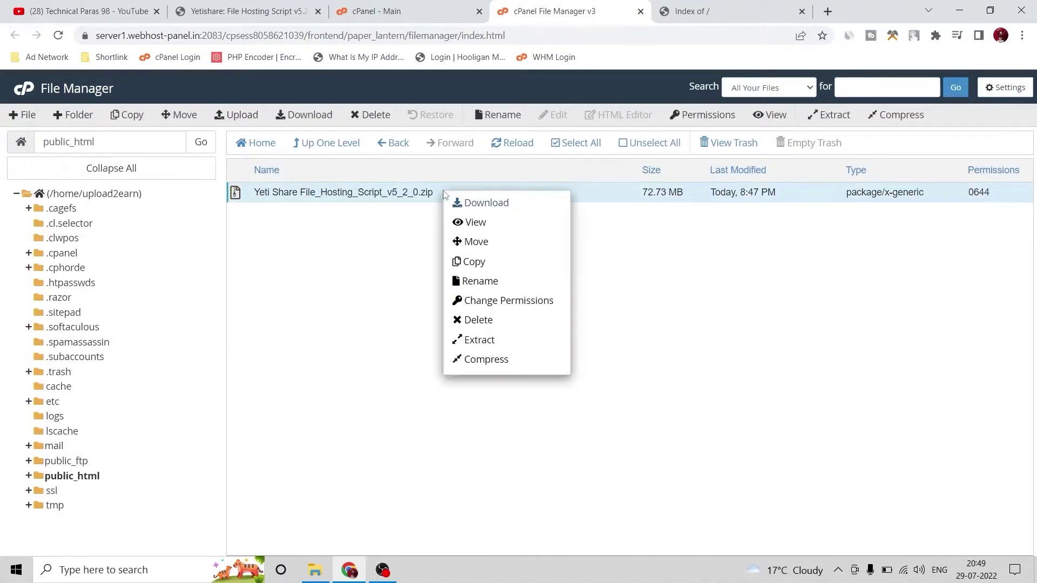
pyautogui.click(475, 339)
pyautogui.click(622, 381)
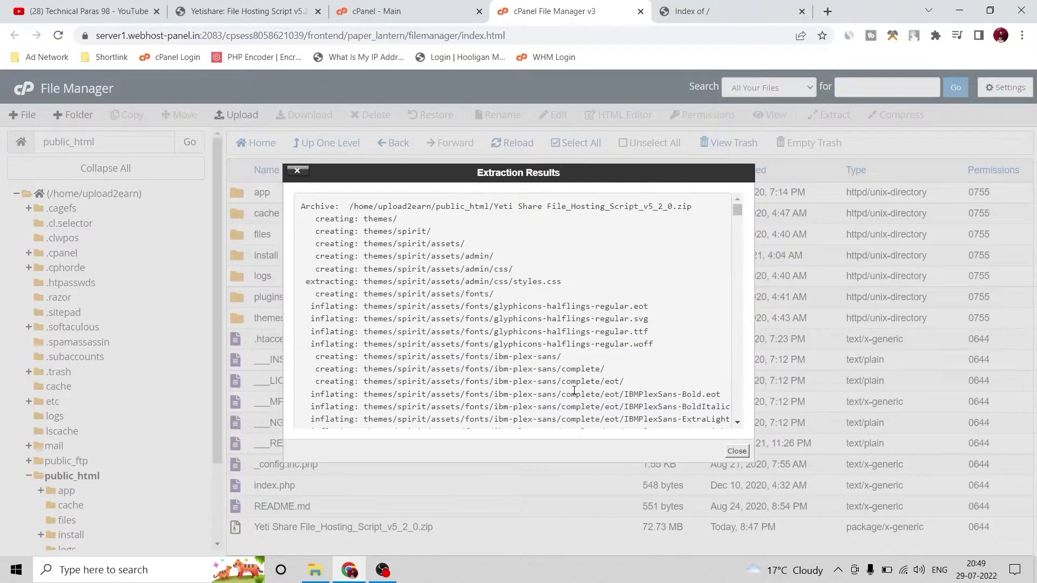
pyautogui.click(737, 451)
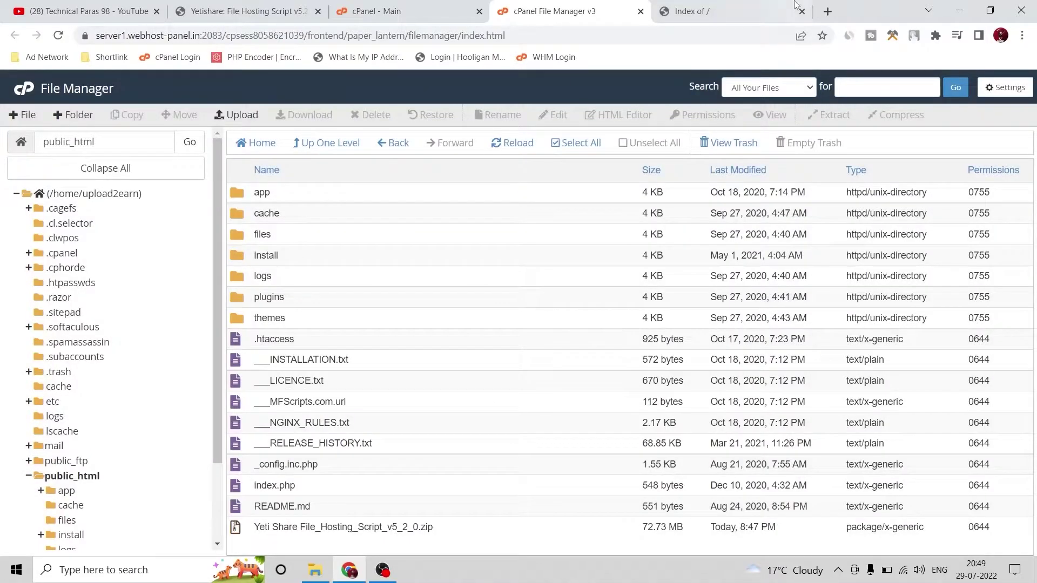
# Reload upload2earn.xyz, which shows a database error, and start entering the /install address
pyautogui.click(699, 6)
pyautogui.click(58, 35)
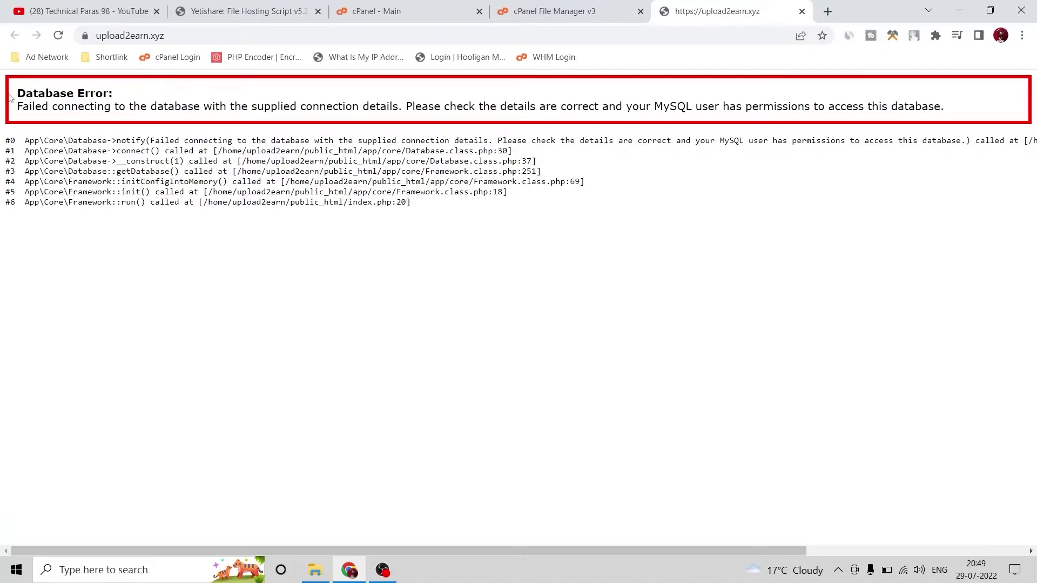
pyautogui.click(221, 36)
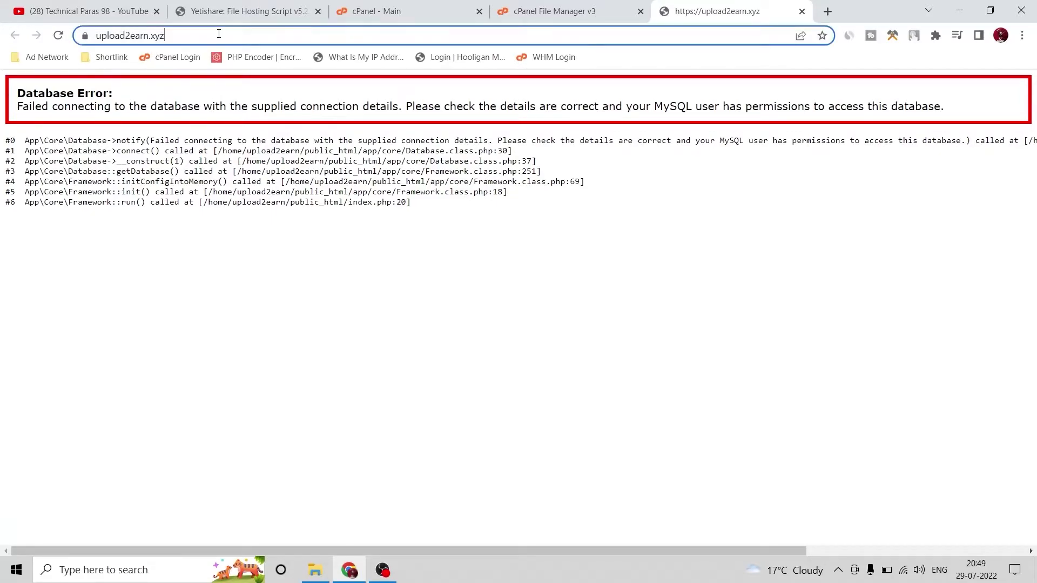
pyautogui.click(226, 34)
pyautogui.write('//')
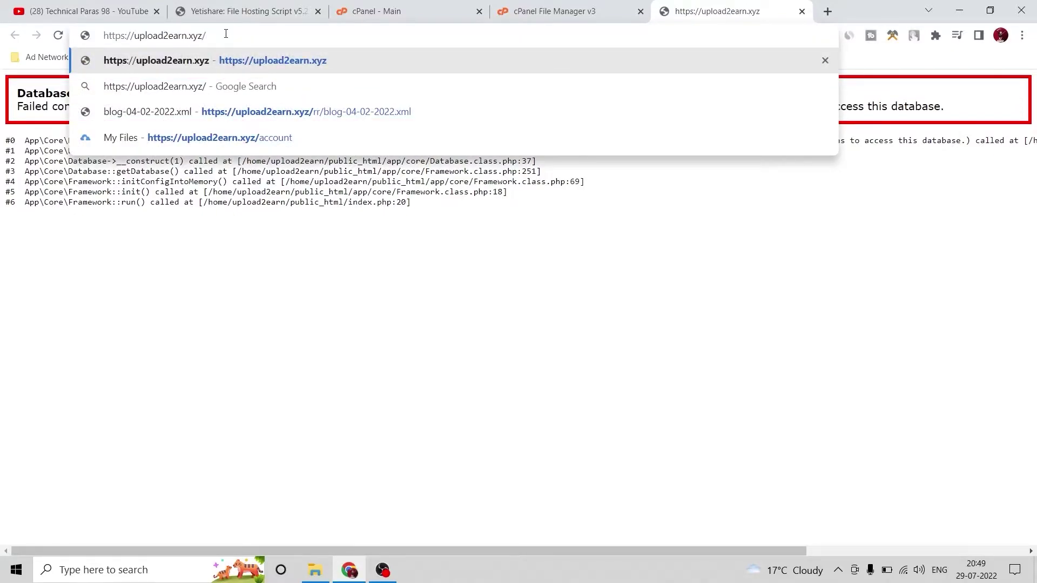
pyautogui.write('ins')
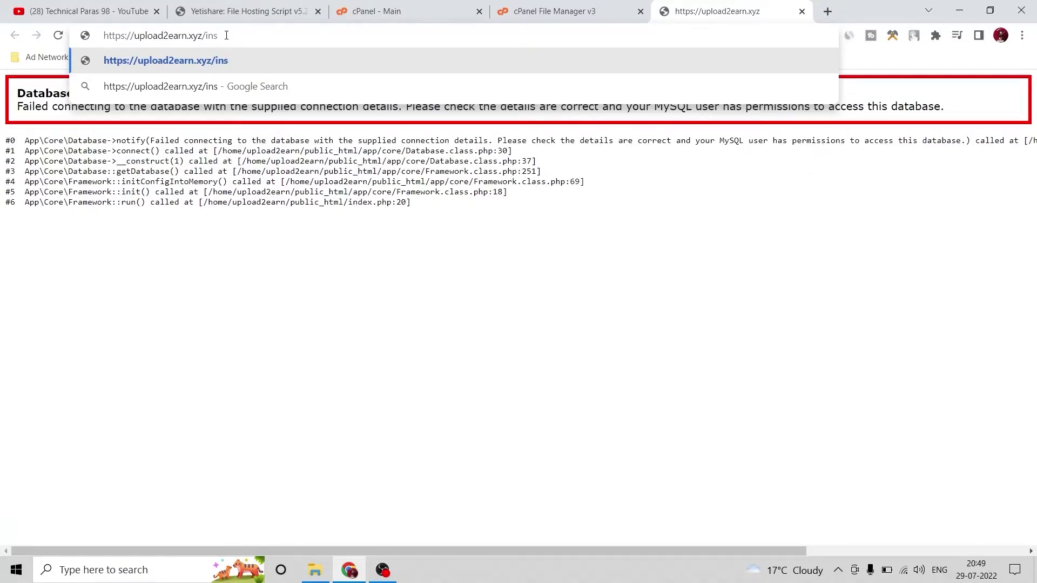
pyautogui.write('tall')
# Load upload2earn.xyz/install and review the requirements check showing all items found and writable
pyautogui.click(231, 61)
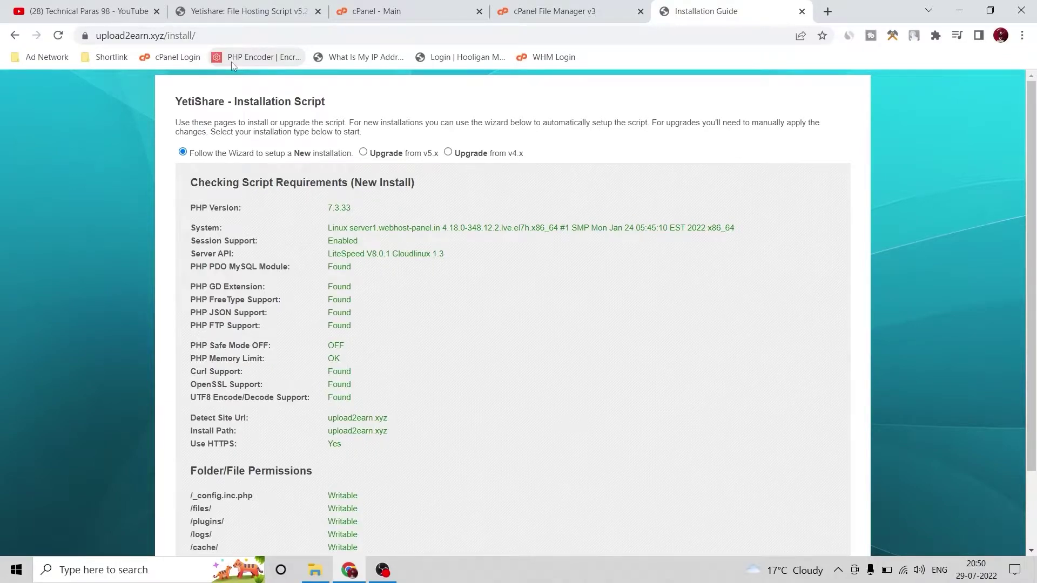
pyautogui.scroll(-1, 416, 154)
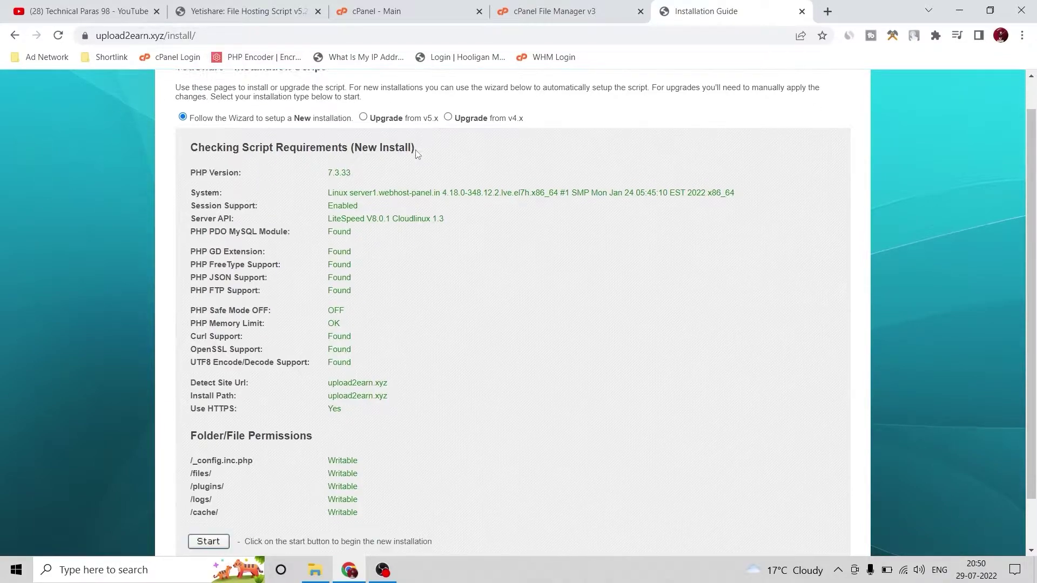
pyautogui.scroll(-2, 417, 153)
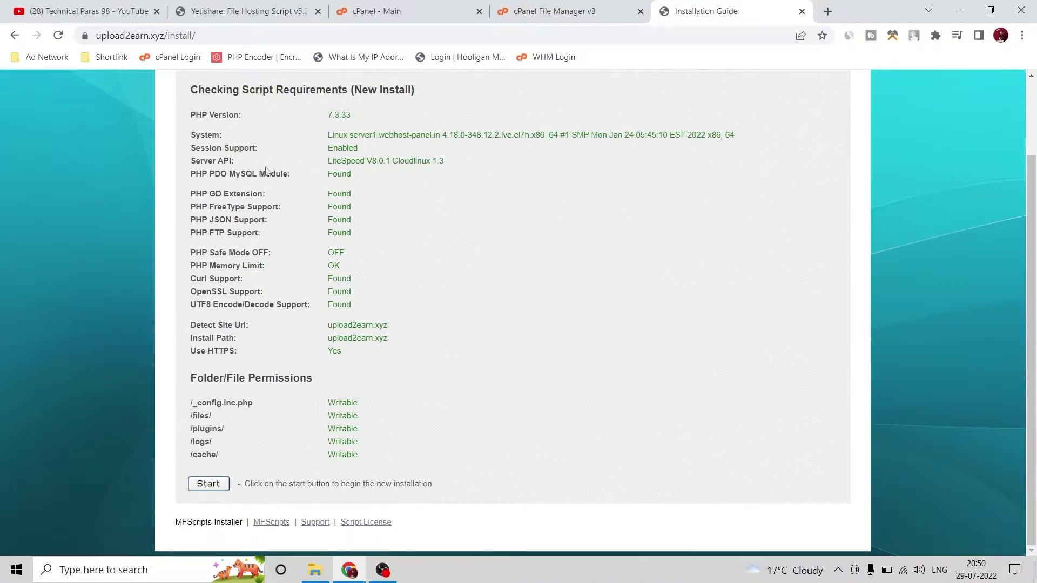
# Start the new YetiShare installation and focus the License Key field
pyautogui.click(216, 483)
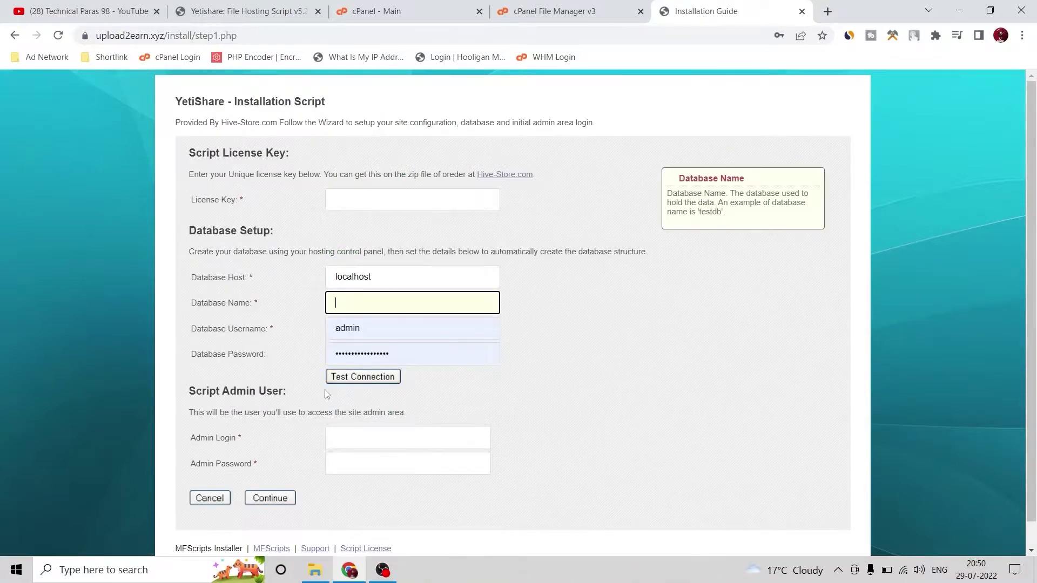
pyautogui.click(369, 196)
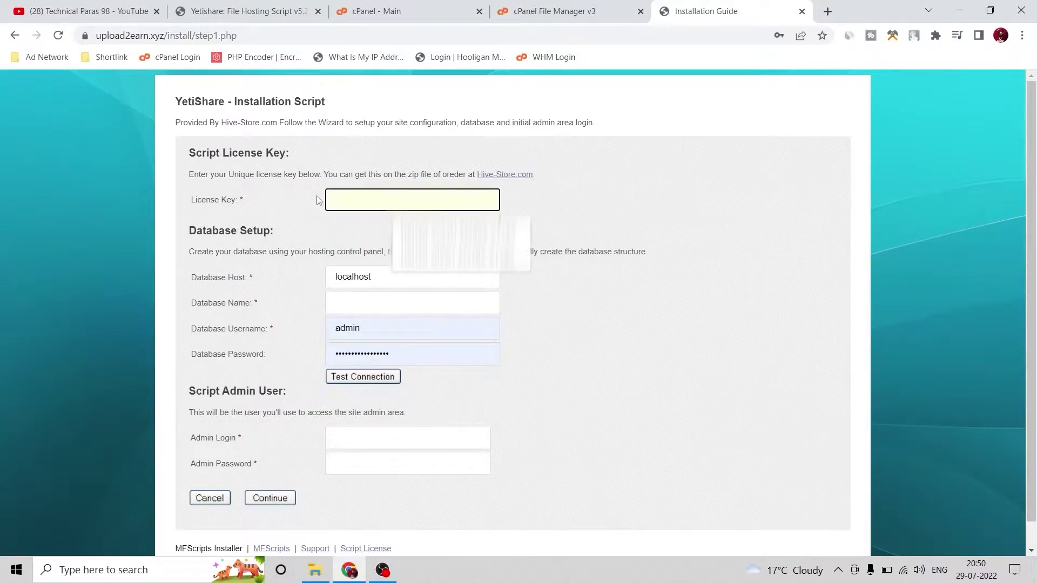
pyautogui.click(290, 196)
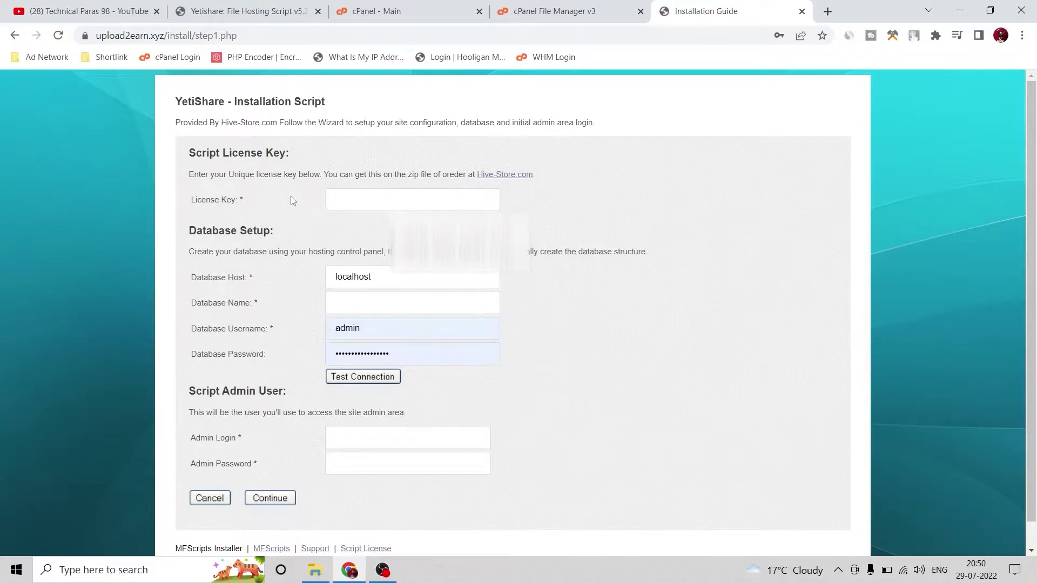
# Copy the licence key from License.txt in Notepad and paste it into the License Key field
pyautogui.click(315, 570)
pyautogui.doubleClick(147, 103)
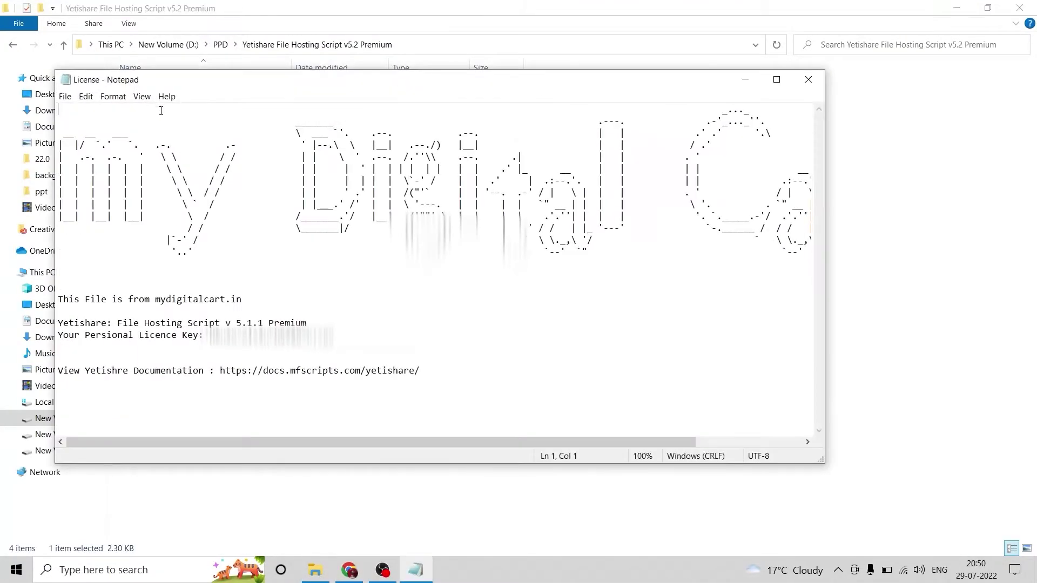
pyautogui.click(239, 336)
pyautogui.moveTo(334, 336); pyautogui.dragTo(209, 336)
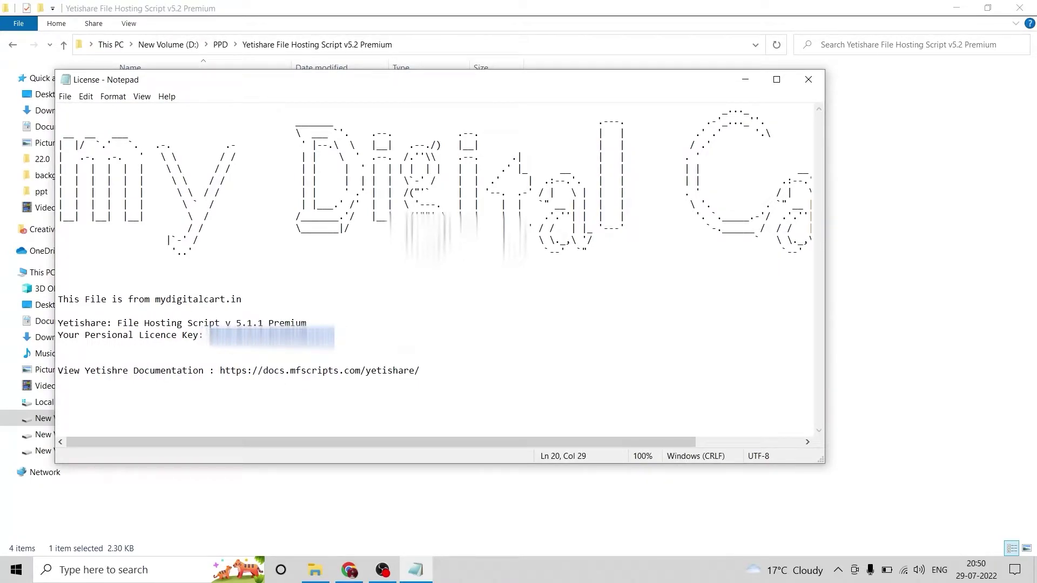
pyautogui.rightClick(210, 334)
pyautogui.click(238, 372)
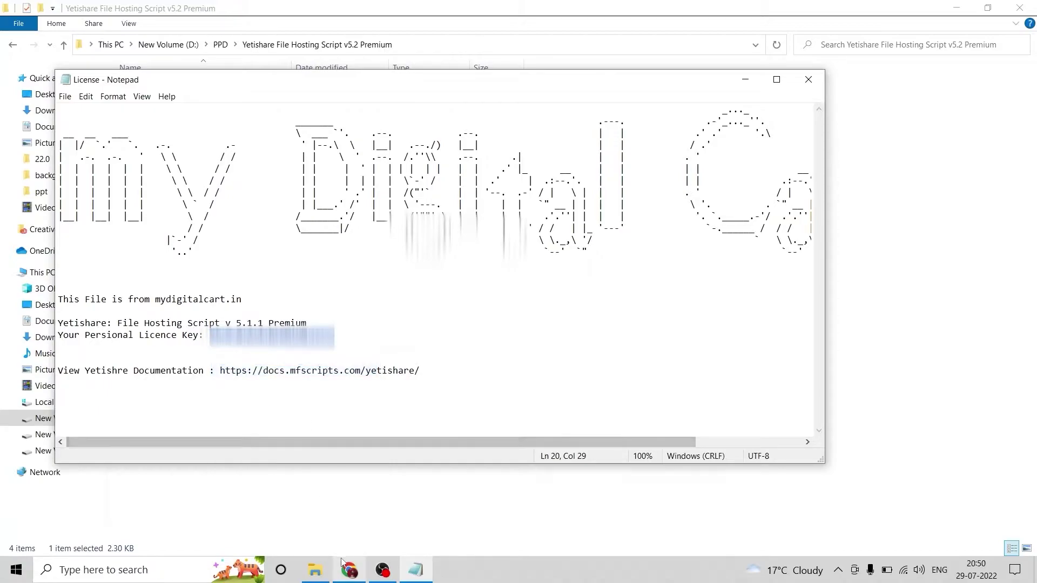
pyautogui.click(349, 570)
pyautogui.click(411, 200)
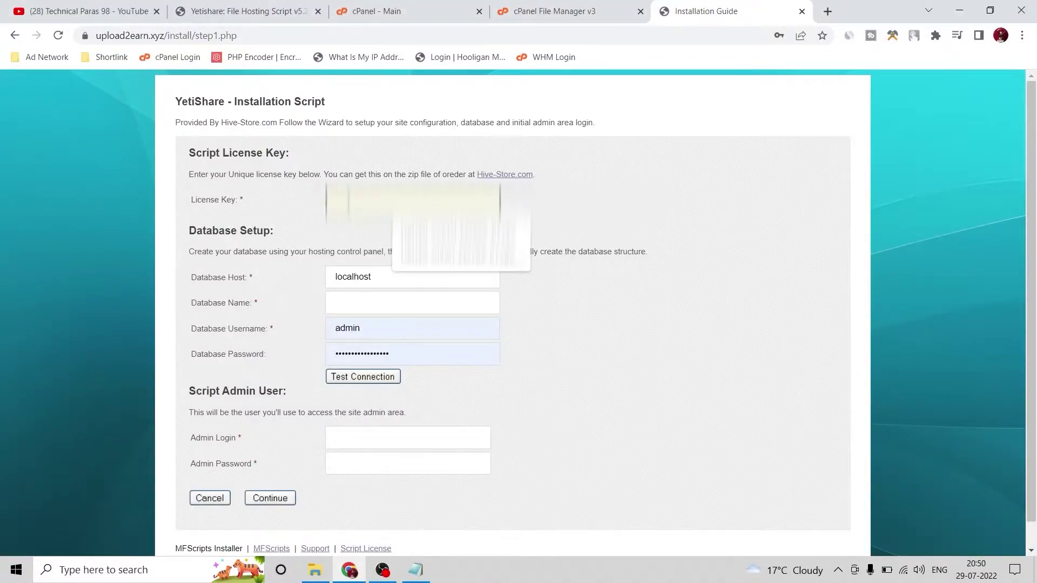
pyautogui.hotkey('ctrl', 'v')
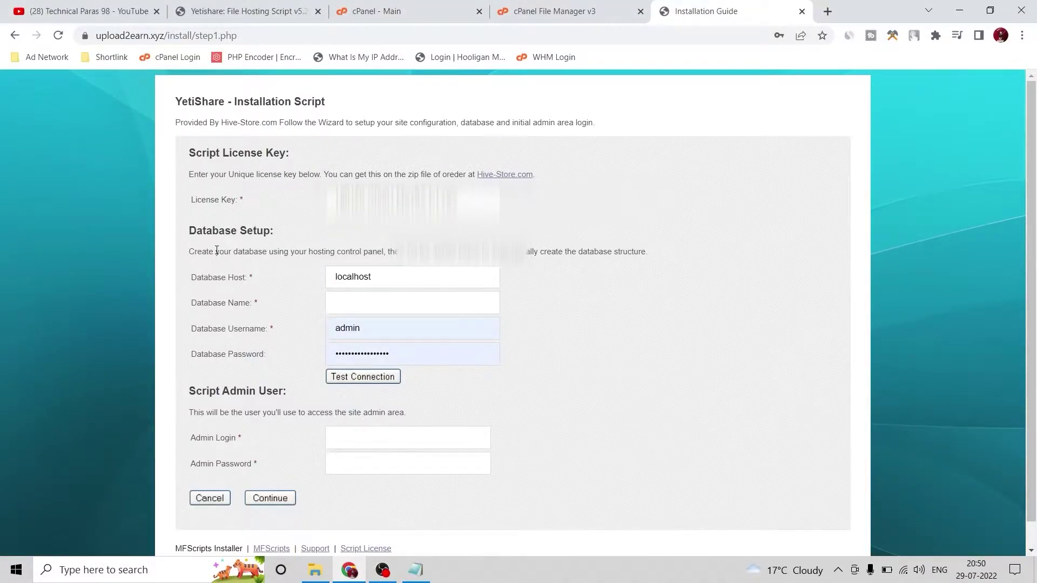
# Move to the Database Name field and switch over to the cPanel dashboard
pyautogui.scroll(-1, 217, 250)
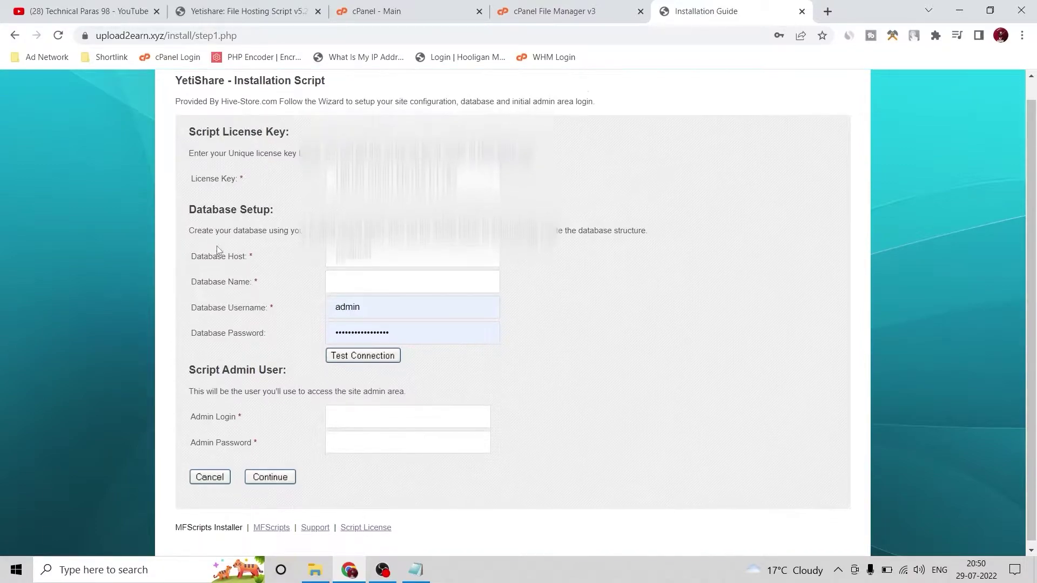
pyautogui.click(424, 271)
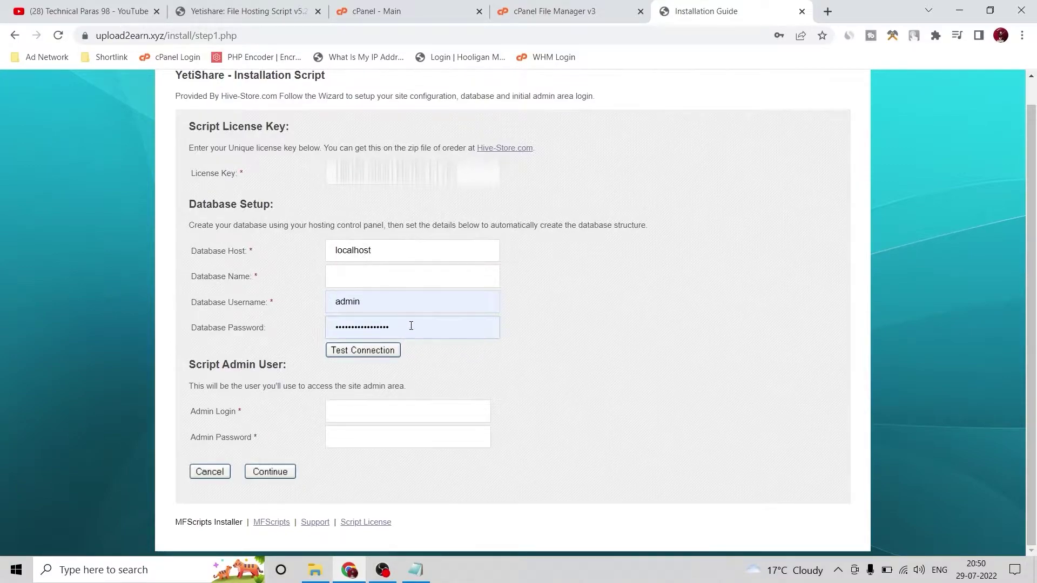
pyautogui.click(381, 7)
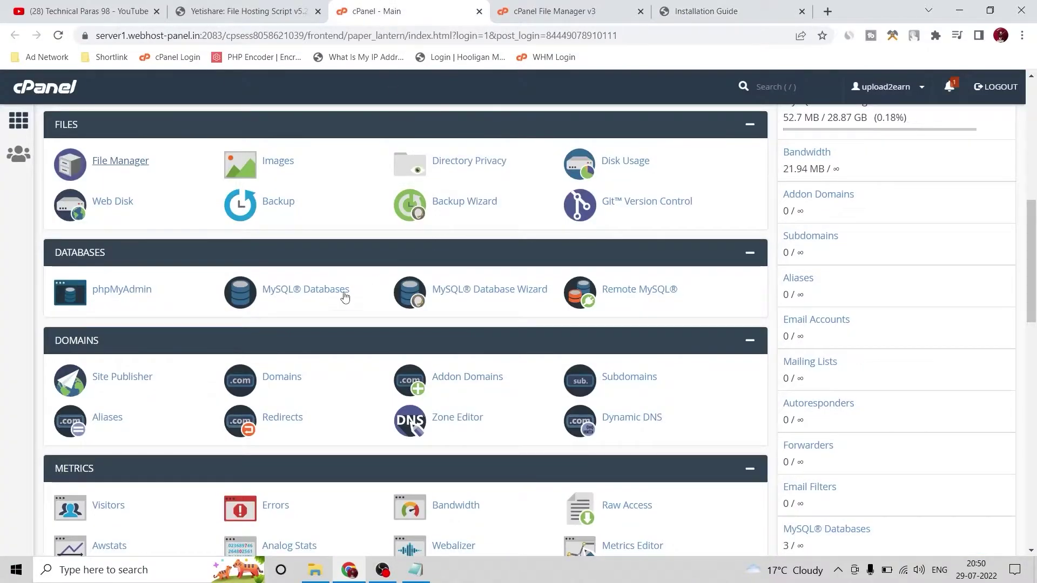
# In the MySQL Database Wizard, create the upload2earn_ppdx database and enter the user name ppdx
pyautogui.click(479, 299)
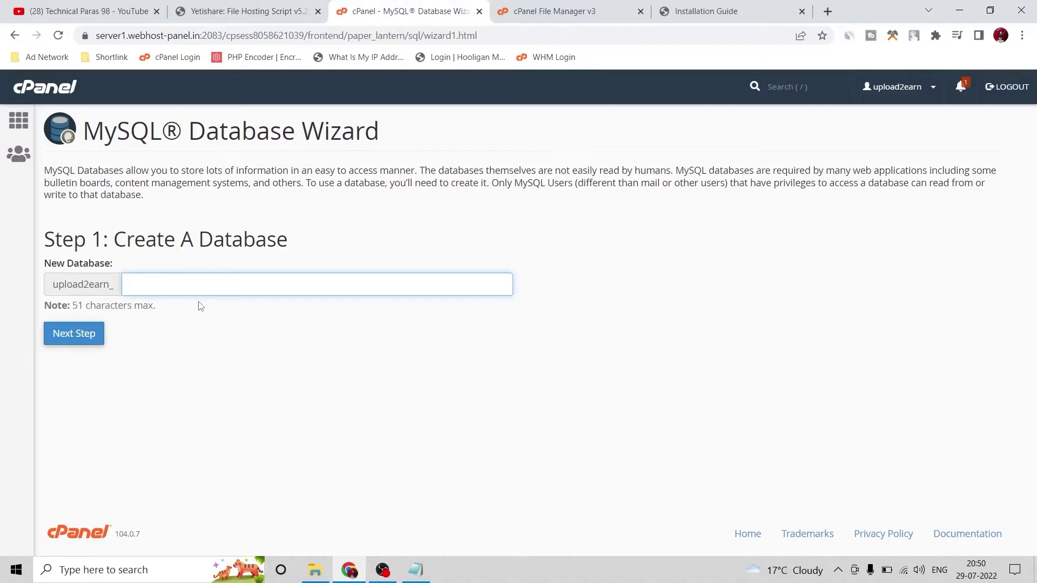
pyautogui.write('ppdx')
pyautogui.click(93, 339)
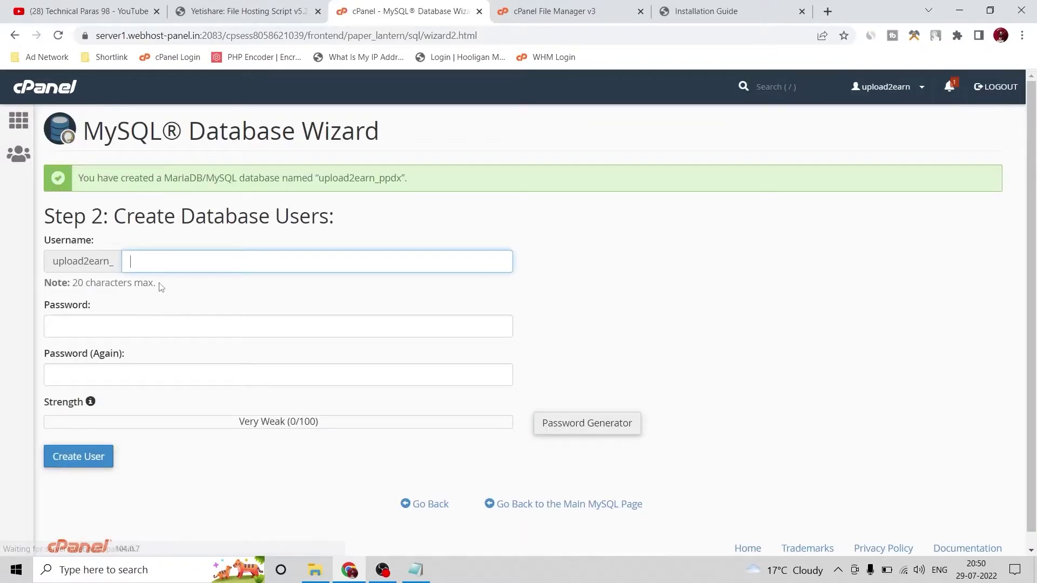
pyautogui.write('ppdx')
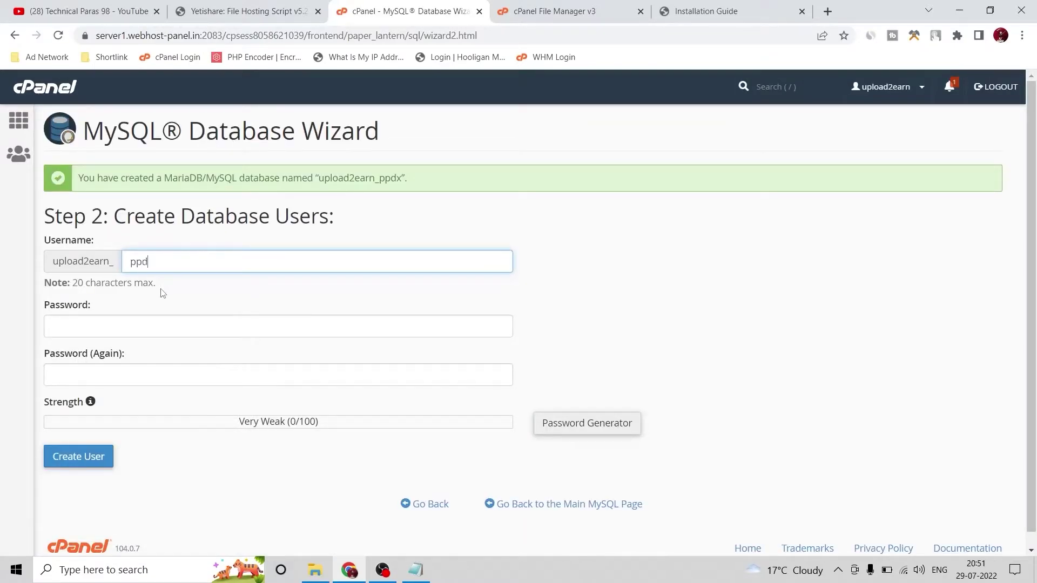
# Generate and copy a password for the new database user, then create the user
pyautogui.click(548, 424)
pyautogui.click(423, 295)
pyautogui.tripleClick(425, 273)
pyautogui.rightClick(432, 267)
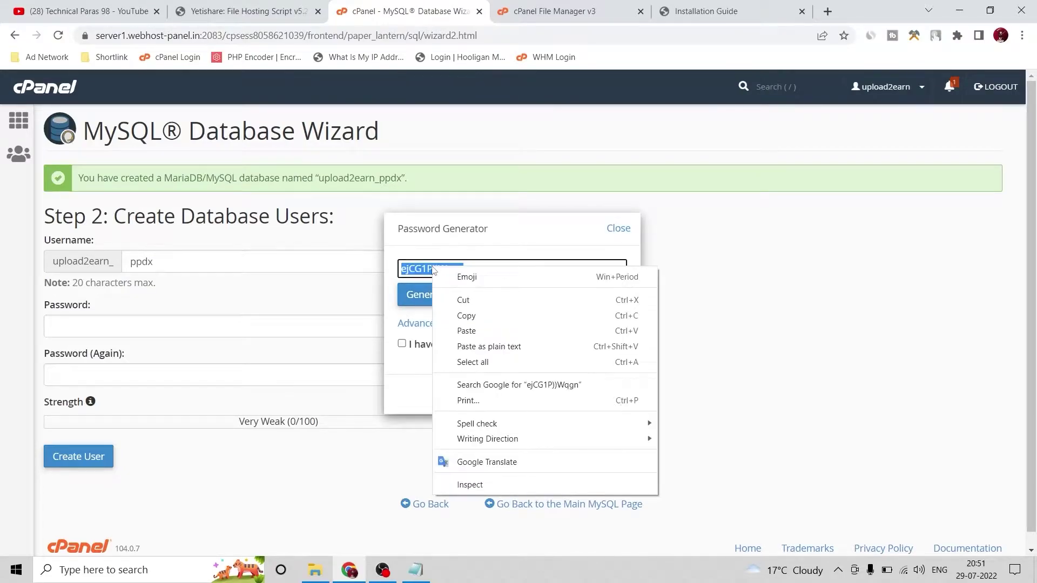
pyautogui.click(463, 317)
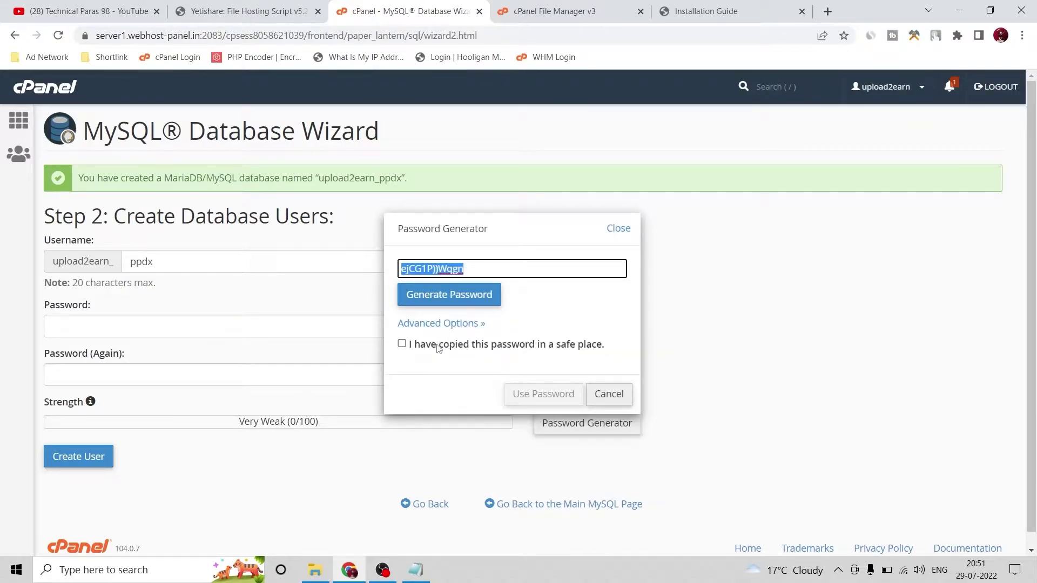
pyautogui.click(442, 347)
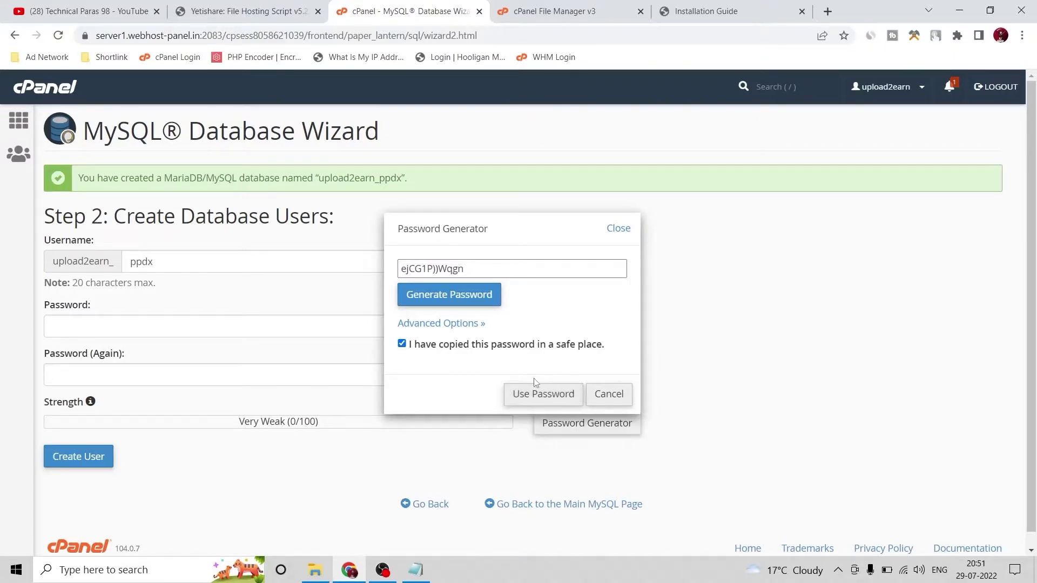
pyautogui.click(530, 396)
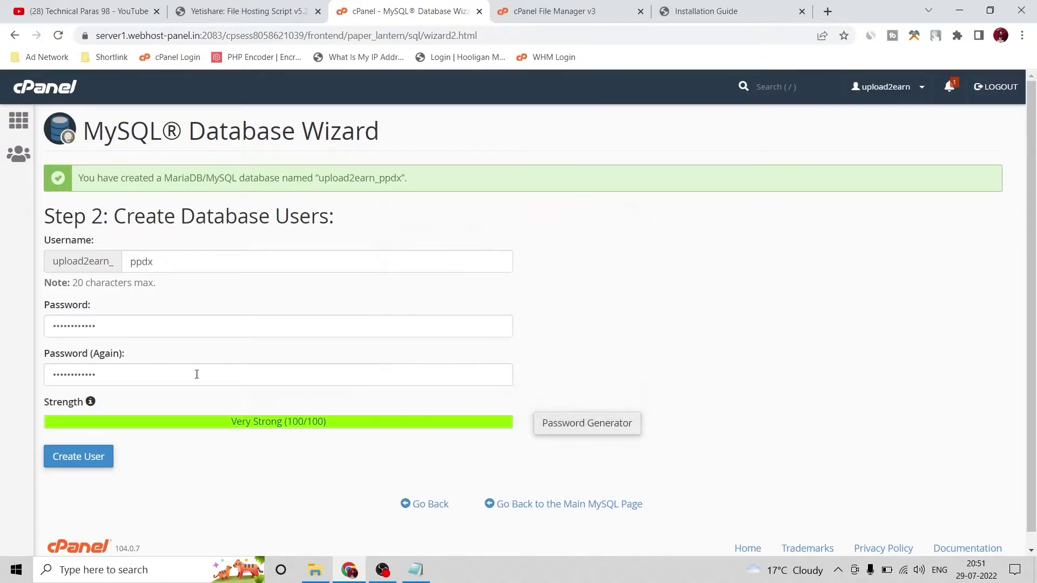
pyautogui.click(89, 455)
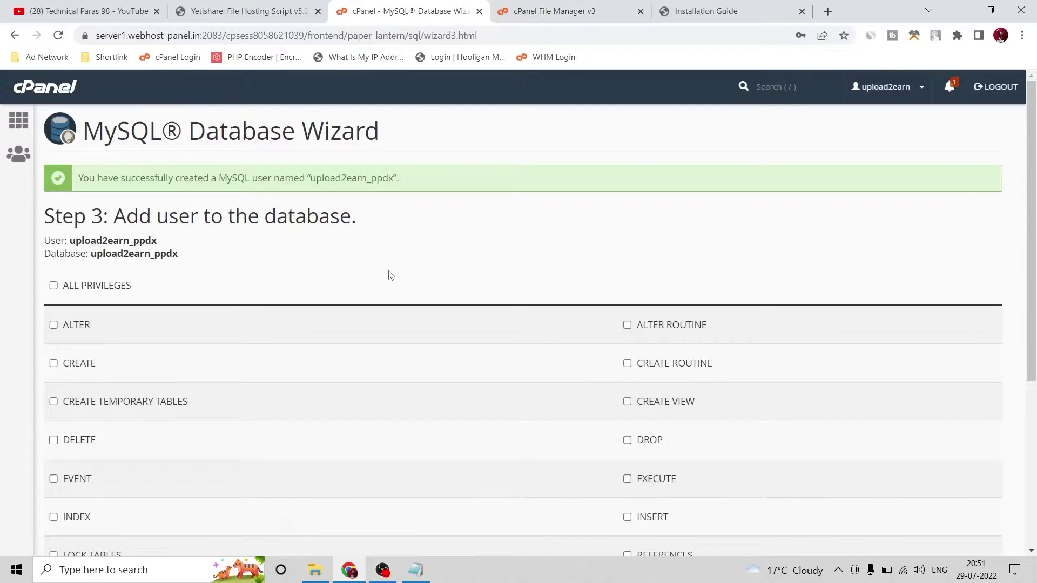
# Paste the generated password into the YetiShare installer's database password field
pyautogui.click(710, 5)
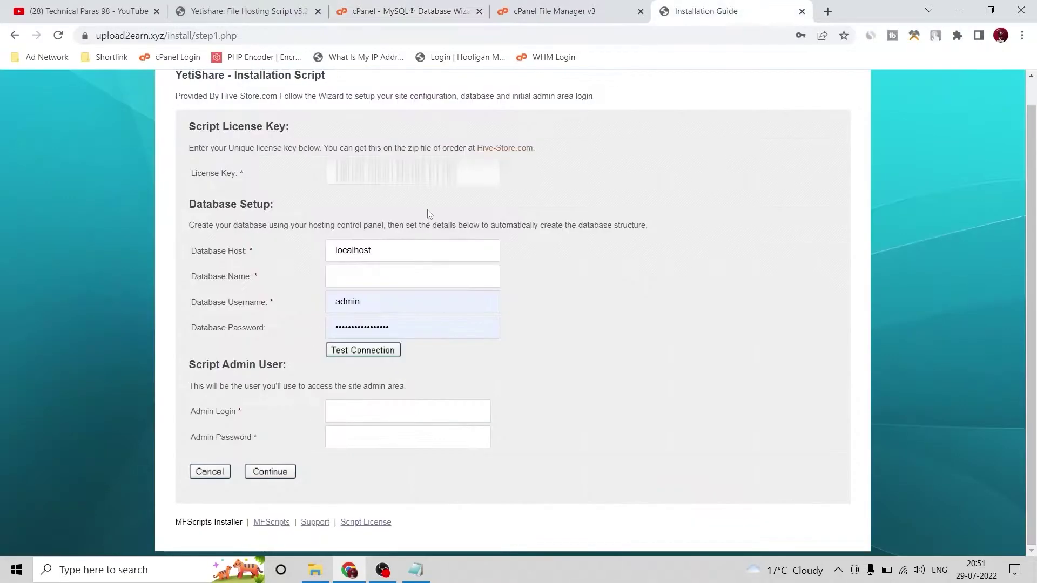
pyautogui.click(409, 328)
pyautogui.hotkey('ctrl', 'a')
pyautogui.hotkey('ctrl', 'v')
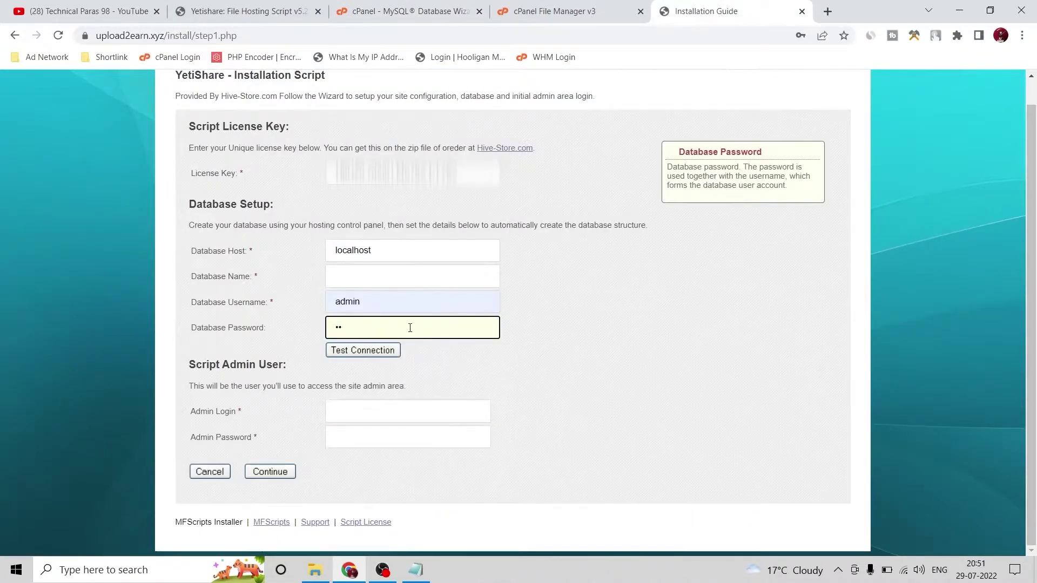
pyautogui.press('BackSpace')
pyautogui.press('BackSpace')
pyautogui.hotkey('ctrl', 'v')
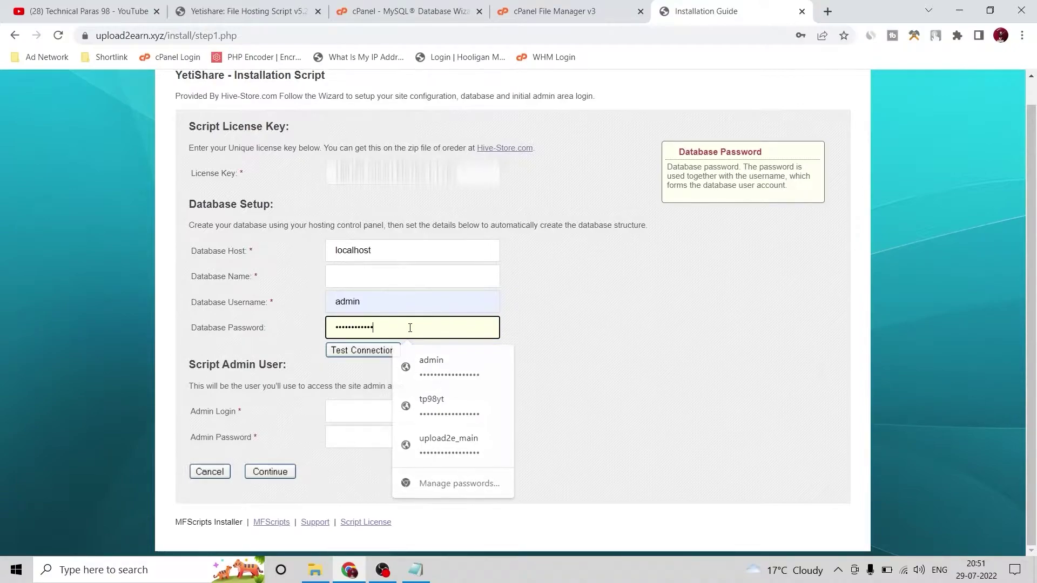
# Copy the upload2earn_ppdx user name from the database wizard
pyautogui.click(410, 11)
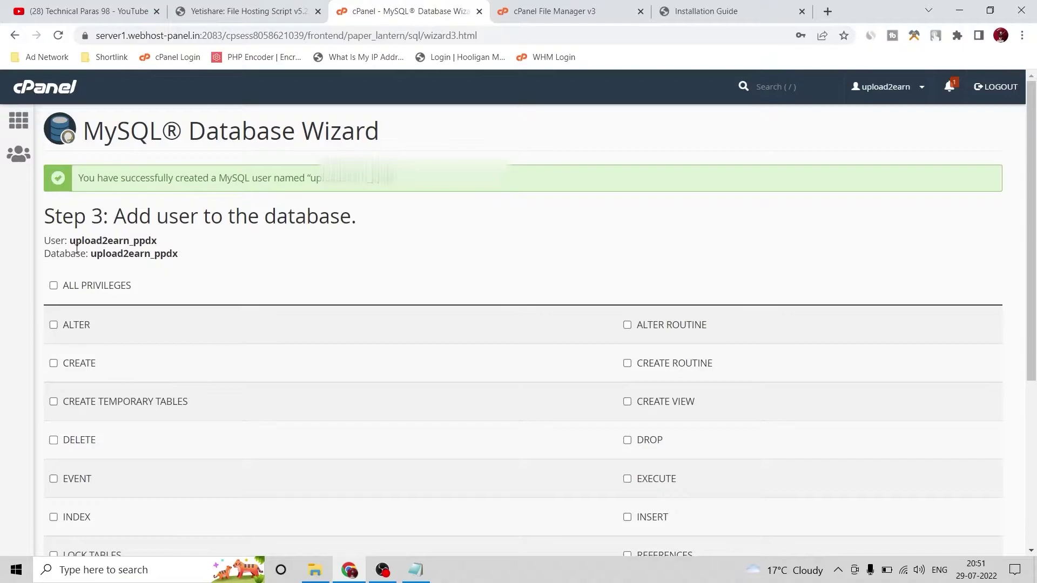
pyautogui.doubleClick(109, 237)
pyautogui.rightClick(111, 240)
pyautogui.click(130, 249)
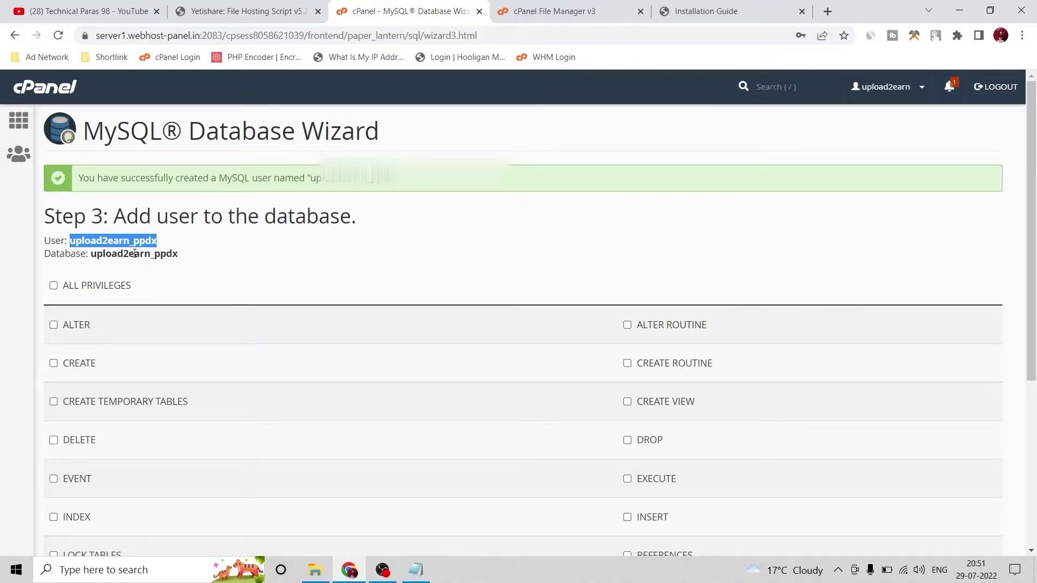
pyautogui.moveTo(181, 257); pyautogui.dragTo(44, 240)
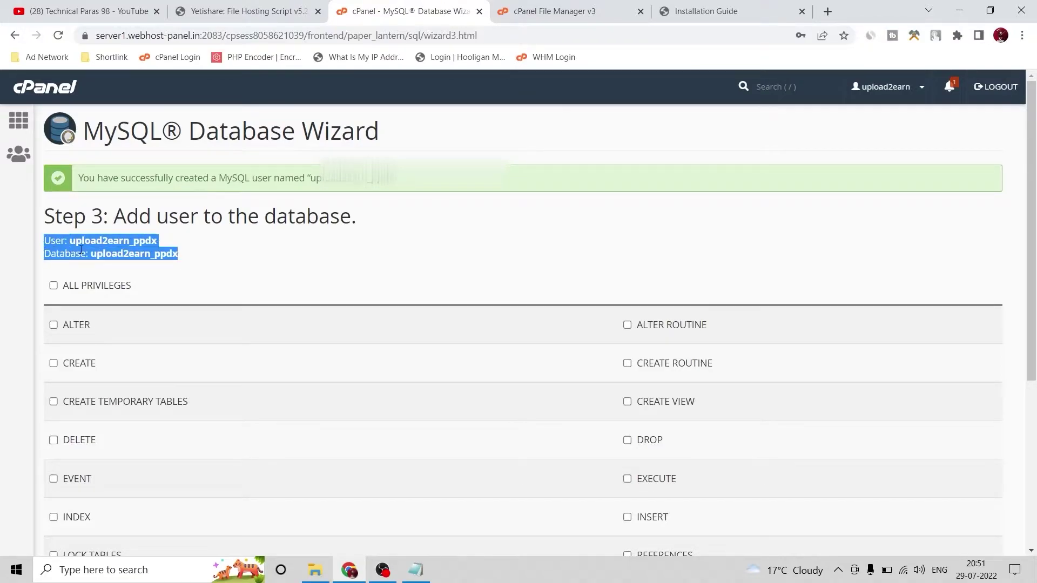
pyautogui.click(150, 275)
pyautogui.doubleClick(110, 244)
pyautogui.rightClick(111, 244)
pyautogui.click(135, 254)
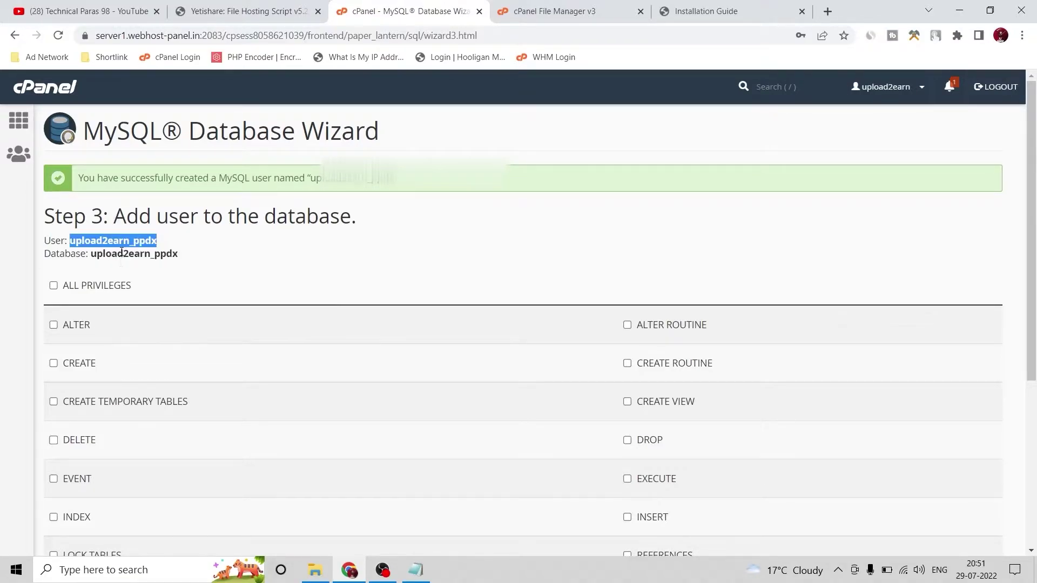
pyautogui.click(90, 293)
# Grant the user ALL PRIVILEGES on upload2earn_ppdx and apply the changes
pyautogui.click(90, 292)
pyautogui.scroll(-5, 103, 300)
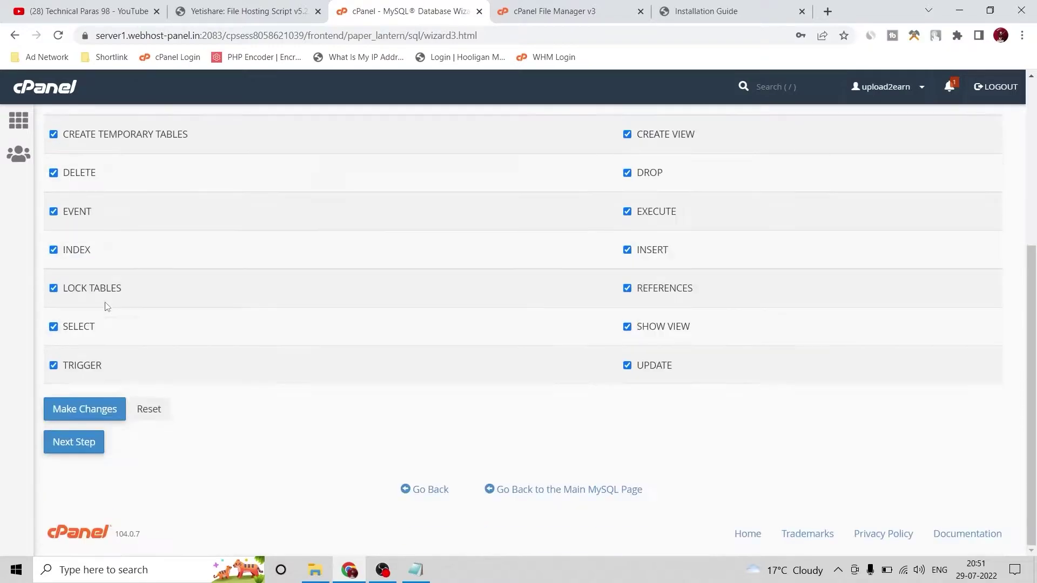
pyautogui.click(91, 410)
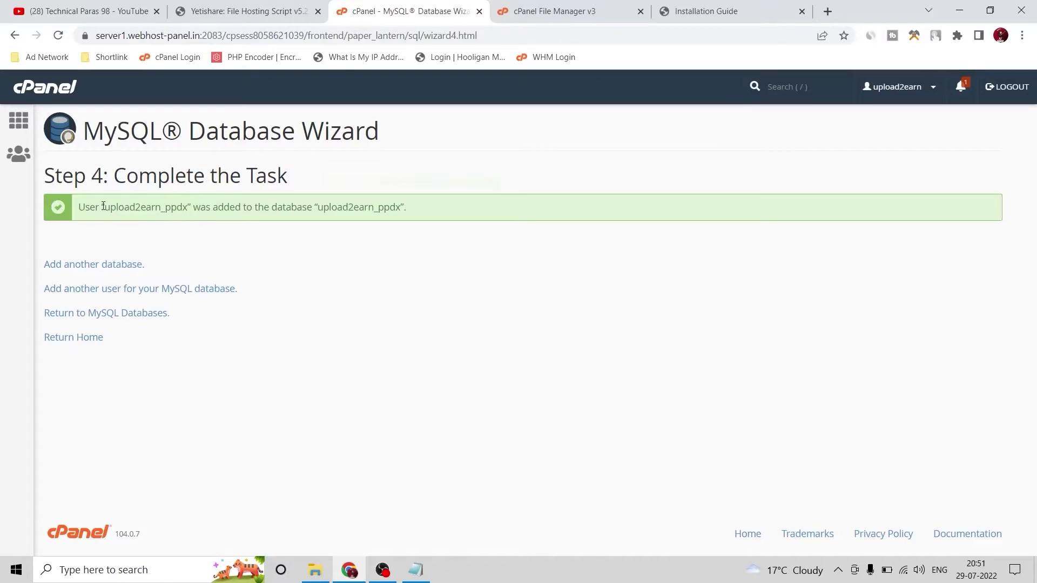
pyautogui.doubleClick(119, 213)
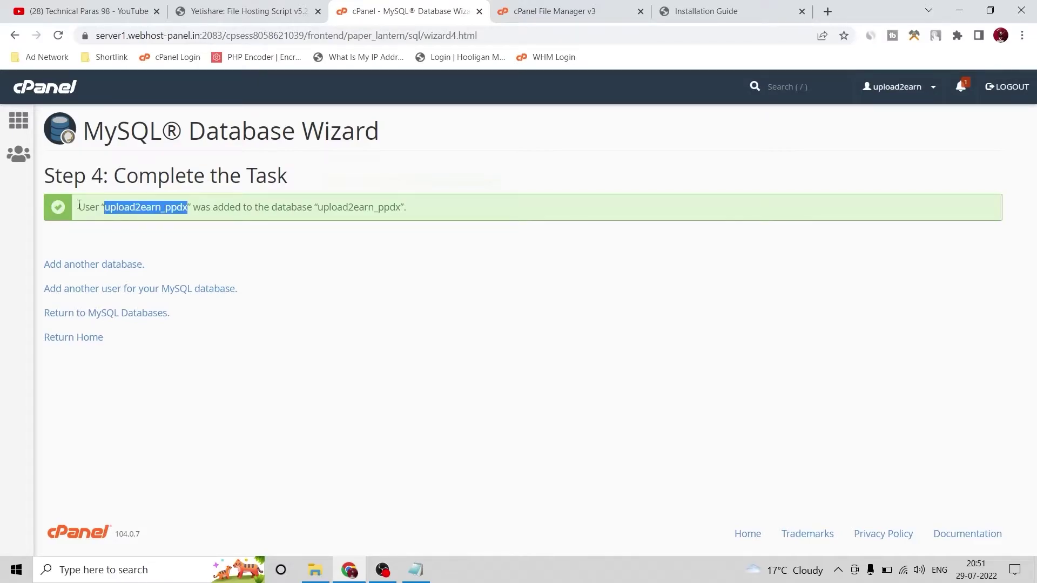
pyautogui.doubleClick(359, 208)
pyautogui.click(667, 4)
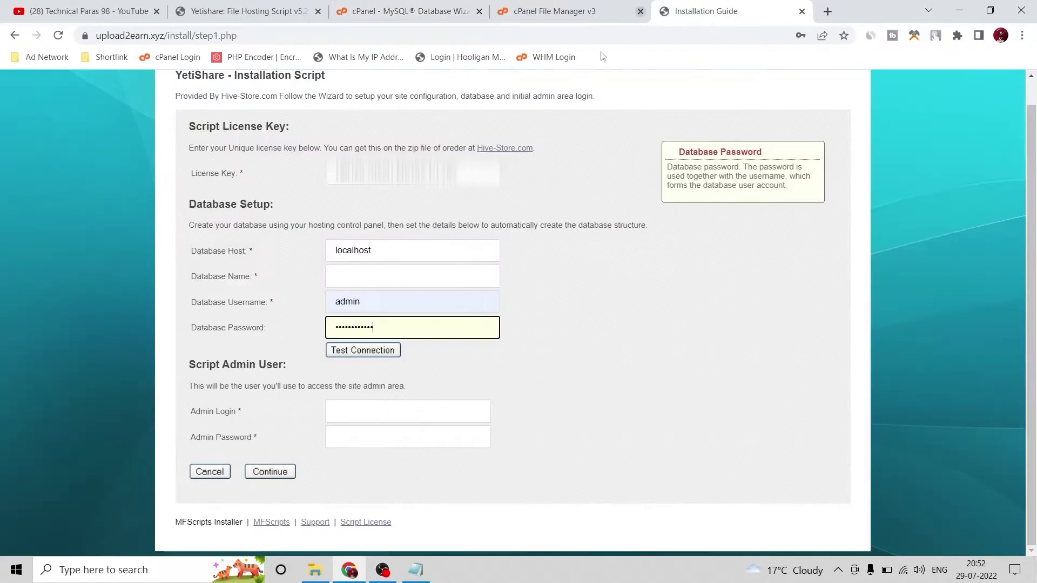
# Enter upload2earn_ppdx as database name and username, then test the connection successfully
pyautogui.click(352, 276)
pyautogui.hotkey('ctrl', 'v')
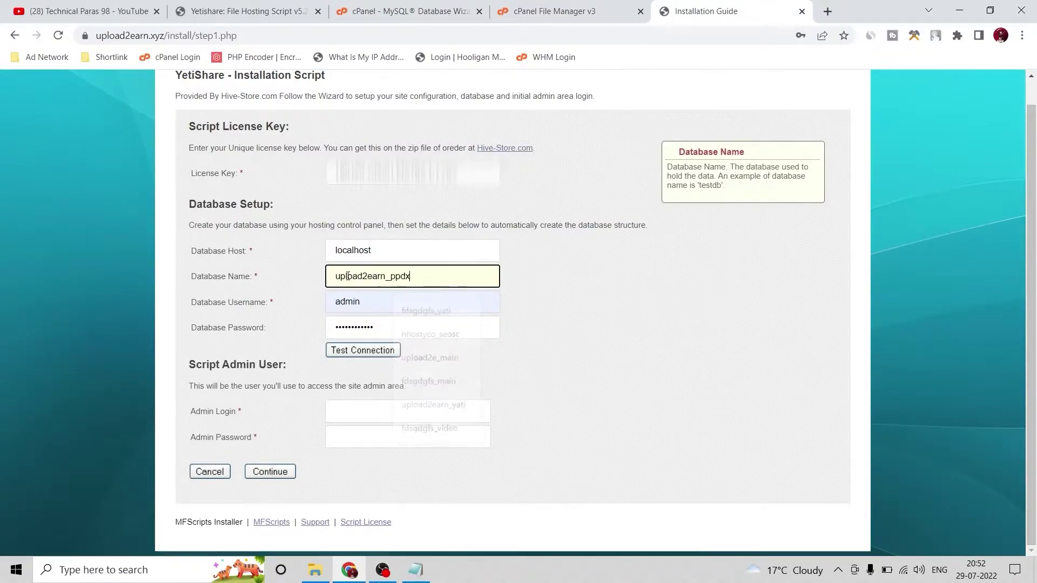
pyautogui.click(376, 303)
pyautogui.doubleClick(375, 304)
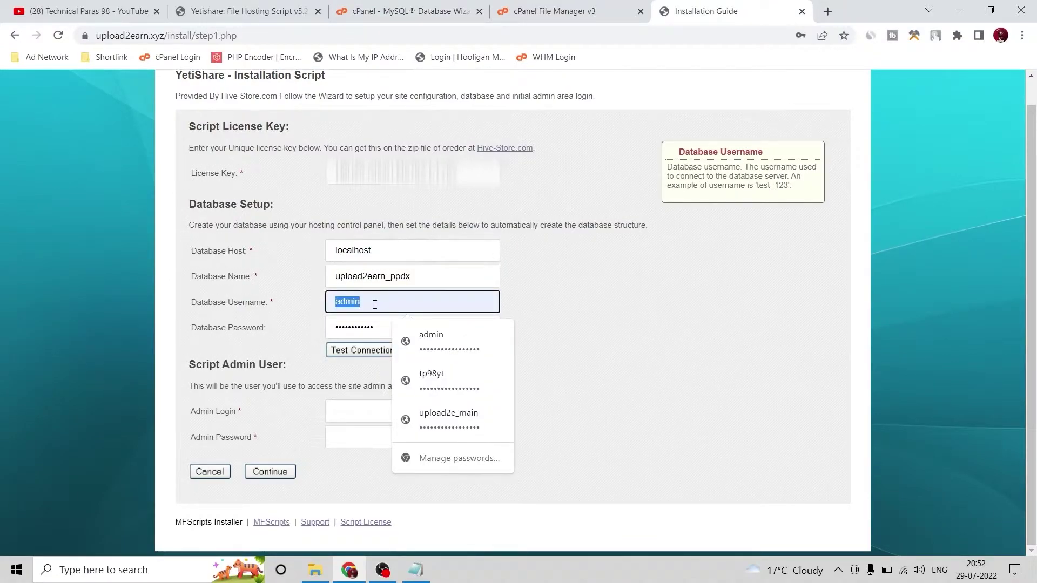
pyautogui.hotkey('ctrl', 'v')
pyautogui.click(342, 355)
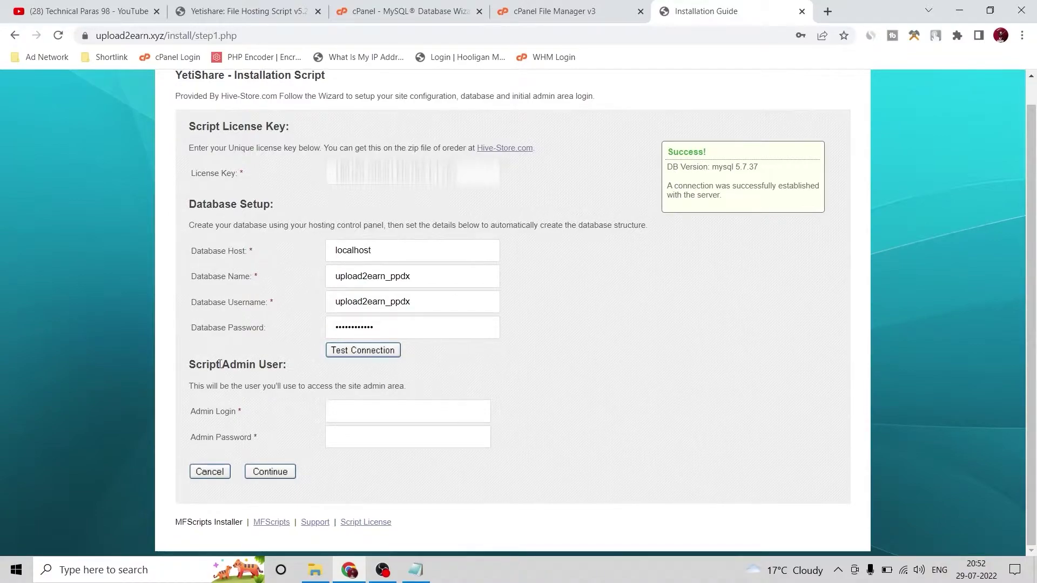
# Set the admin login to 'admin' with a password and submit the installation
pyautogui.click(420, 421)
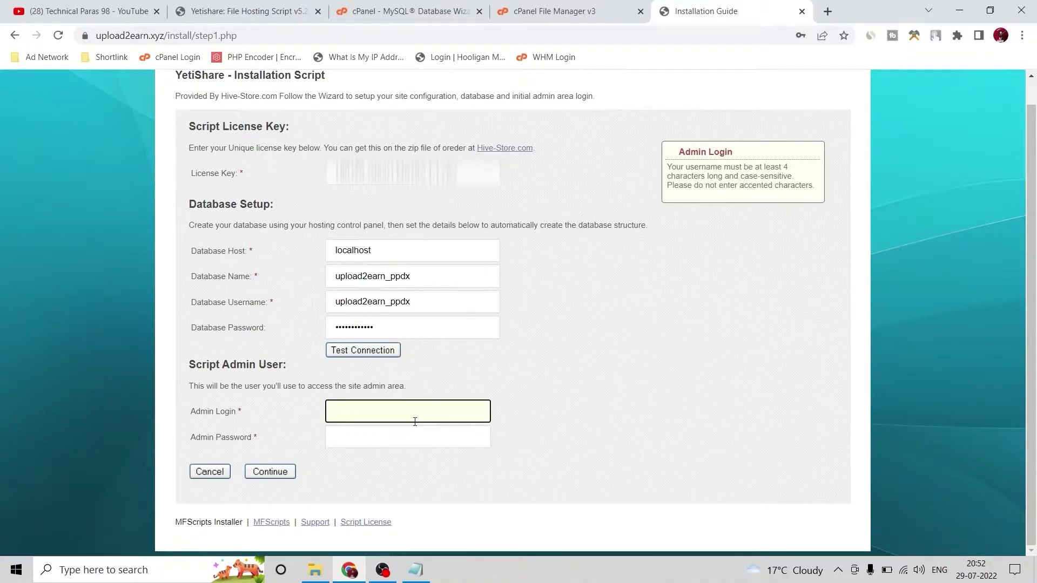
pyautogui.write('admin')
pyautogui.click(384, 446)
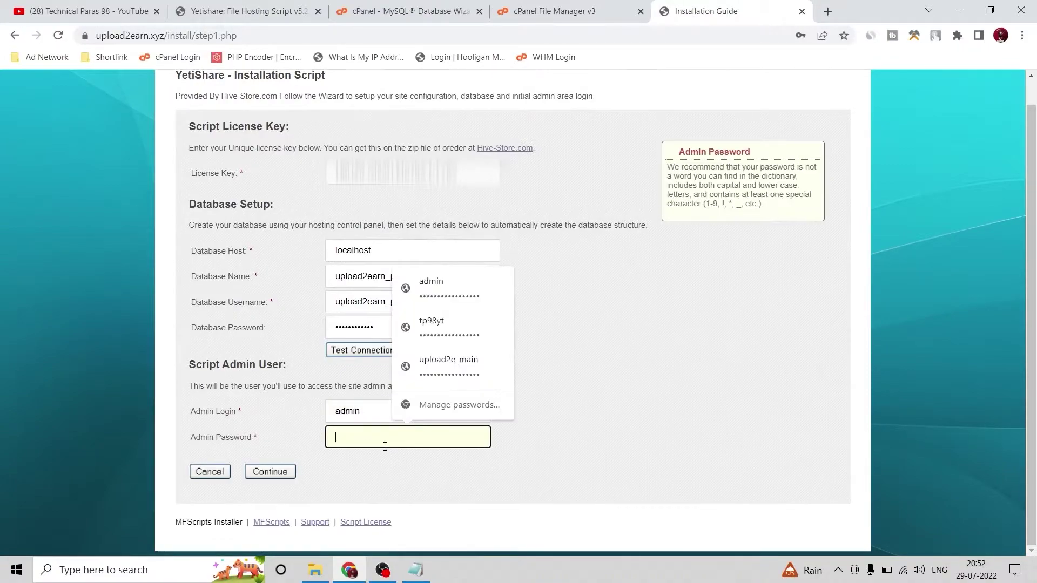
pyautogui.click(432, 287)
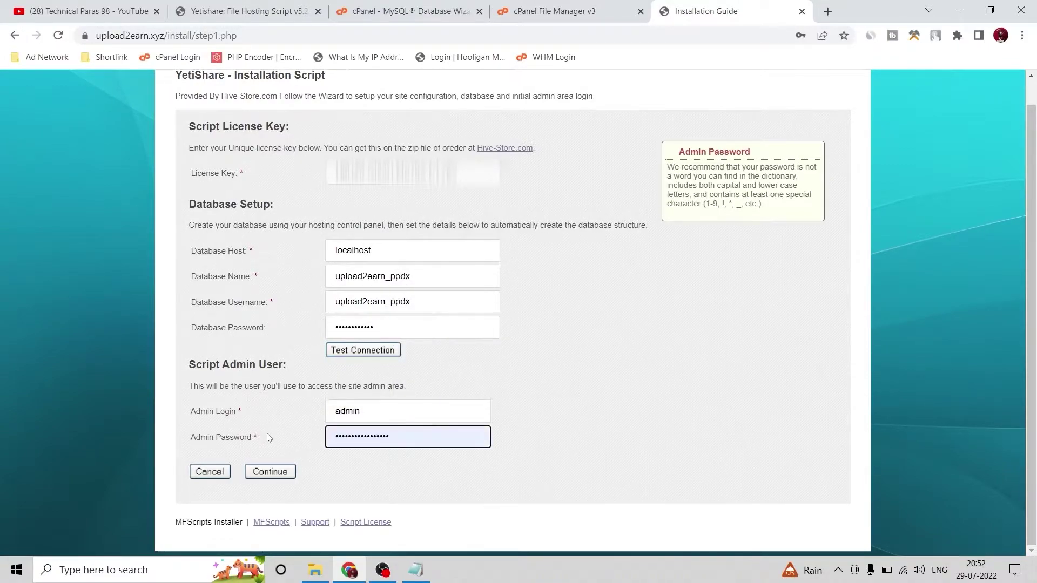
pyautogui.click(270, 472)
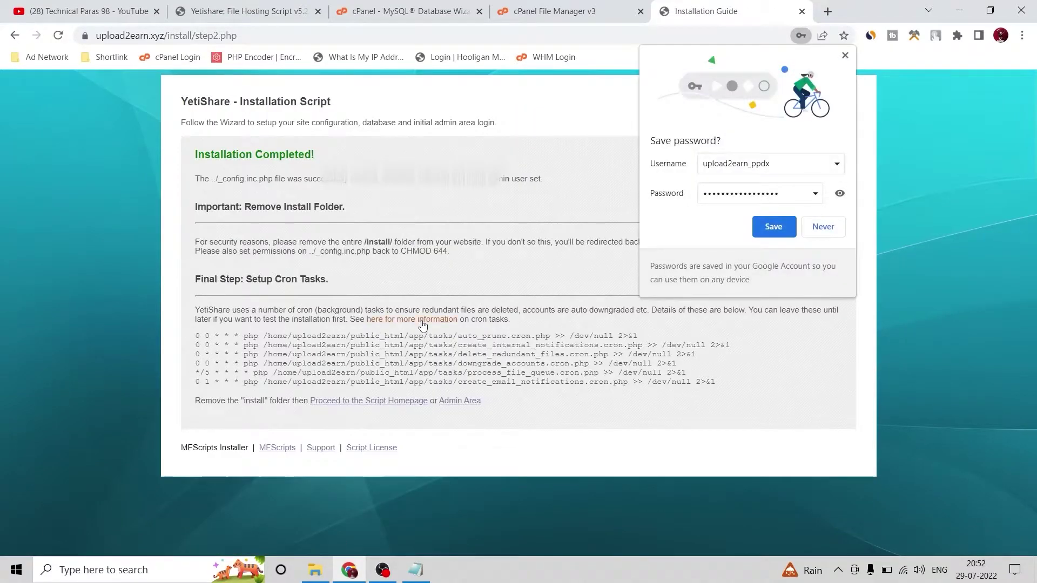
# Decline Chrome's offer to save the password, then select 'install' in the completion instructions
pyautogui.click(822, 228)
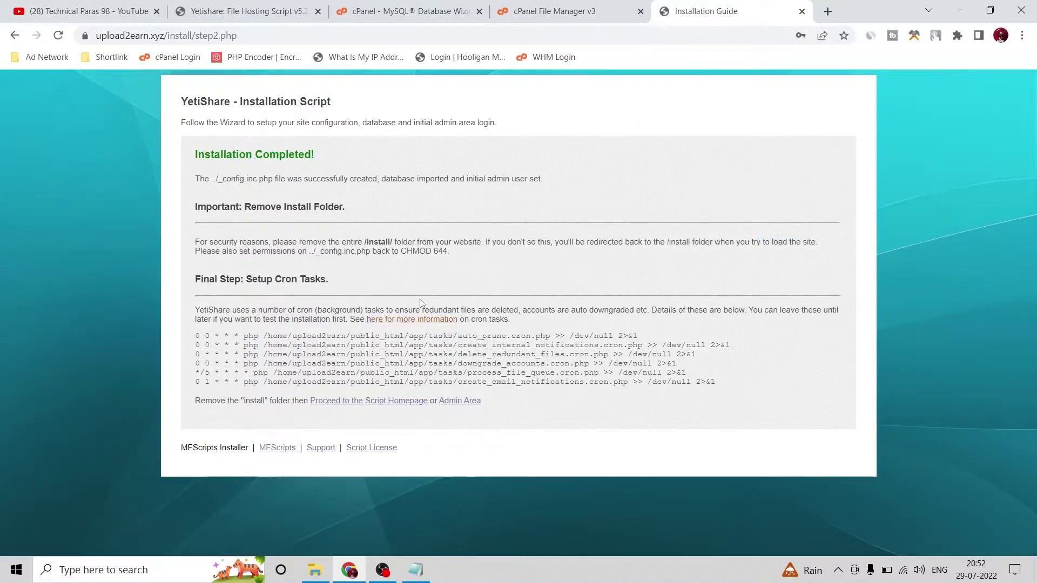
pyautogui.doubleClick(372, 242)
# Move the install folder in public_html to the trash
pyautogui.click(546, 11)
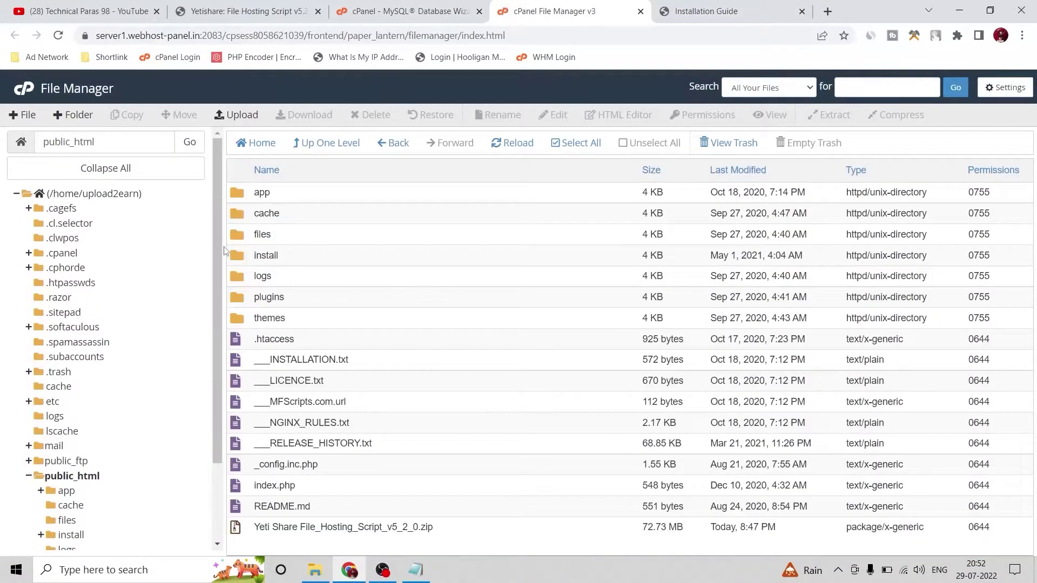
pyautogui.click(289, 258)
pyautogui.click(371, 115)
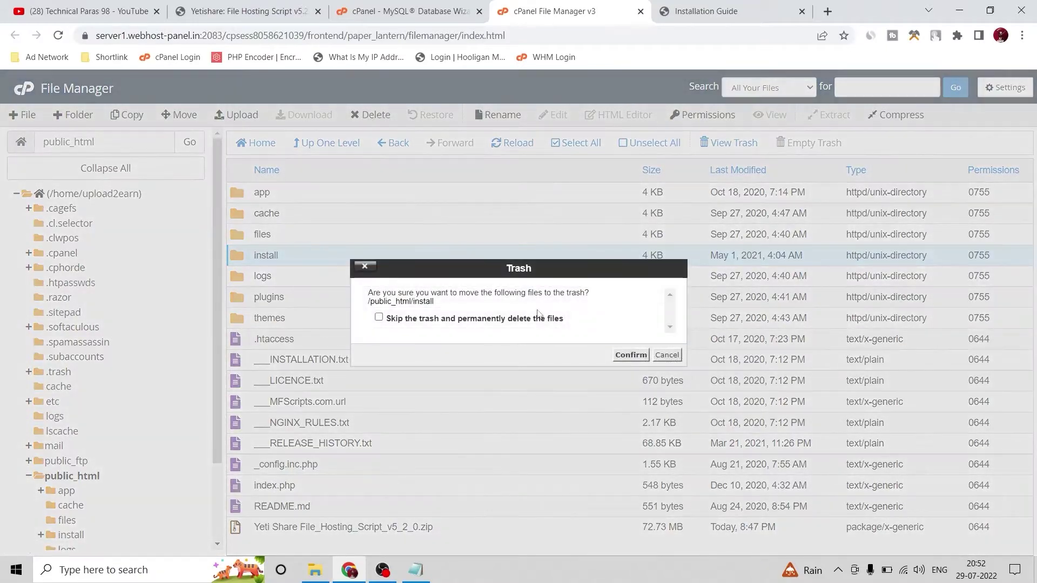
pyautogui.click(616, 359)
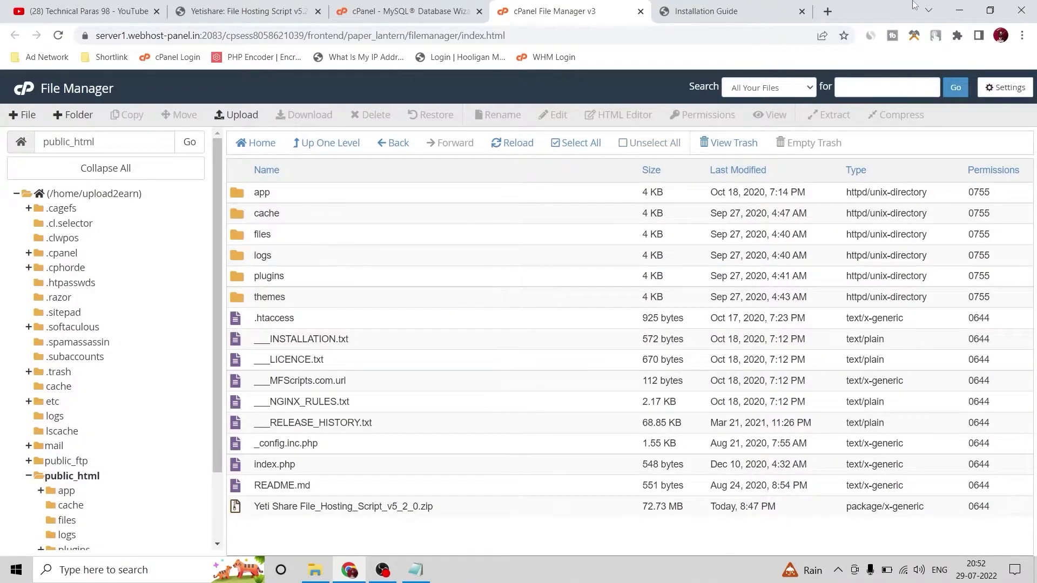
# Remove the install path from the web address and load the upload2earn.xyz home page
pyautogui.click(785, 6)
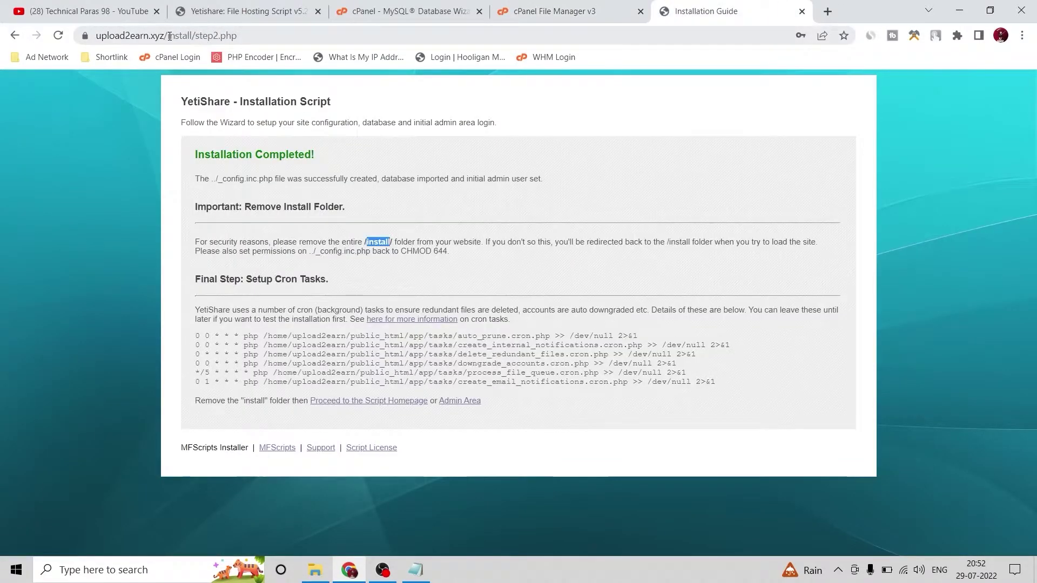
pyautogui.moveTo(170, 36); pyautogui.dragTo(692, 32)
pyautogui.press('BackSpace')
pyautogui.press('Return')
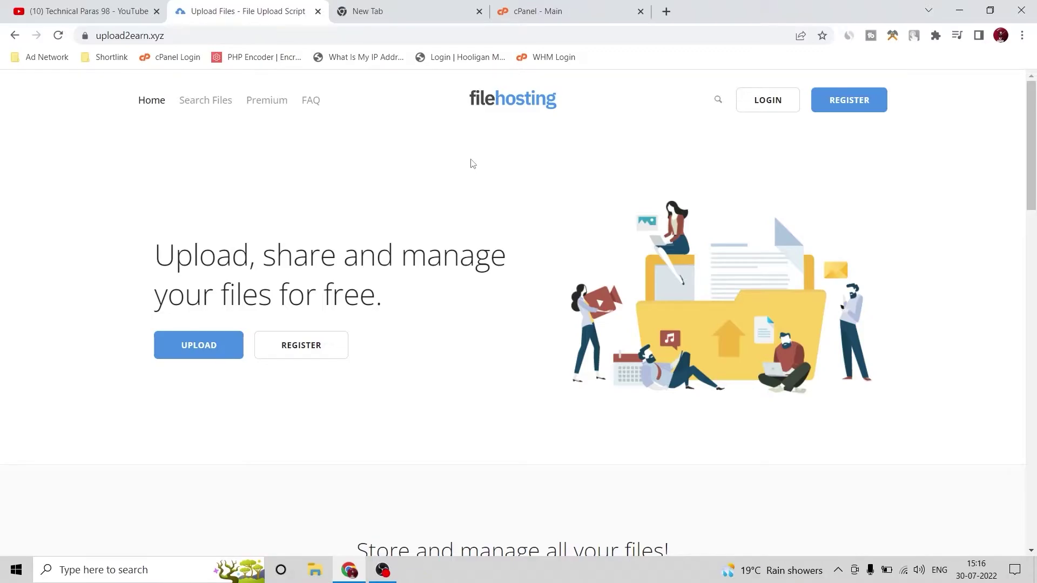
pyautogui.scroll(-20, 542, 220)
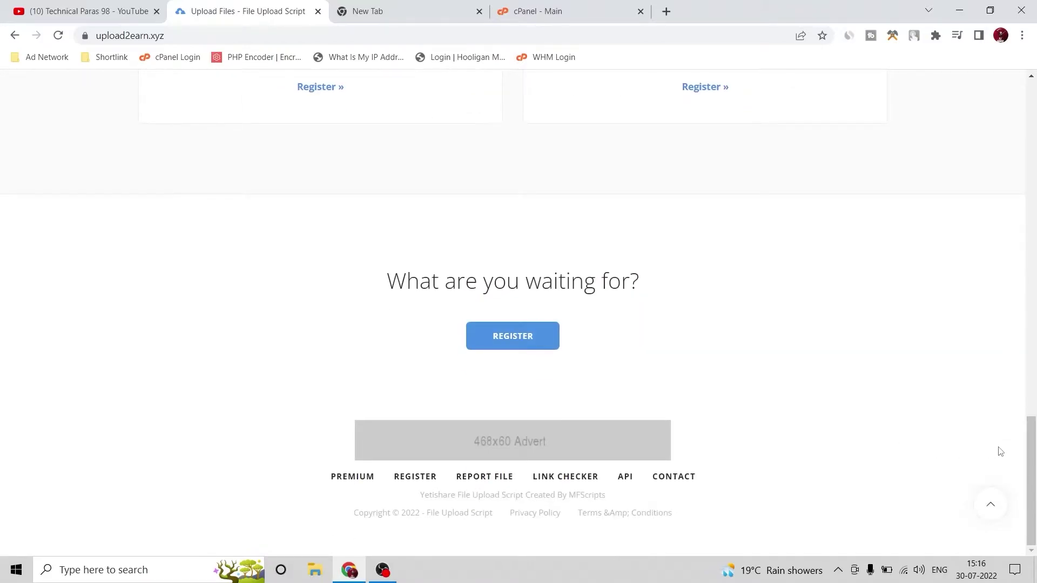
pyautogui.scroll(15, 1000, 449)
pyautogui.scroll(2, 998, 447)
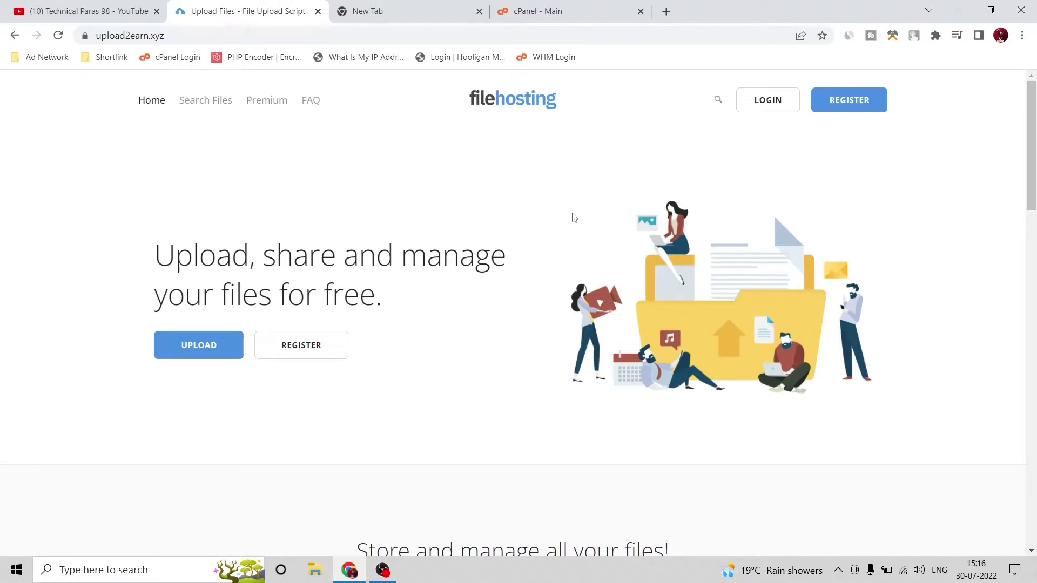
pyautogui.scroll(-15, 304, 254)
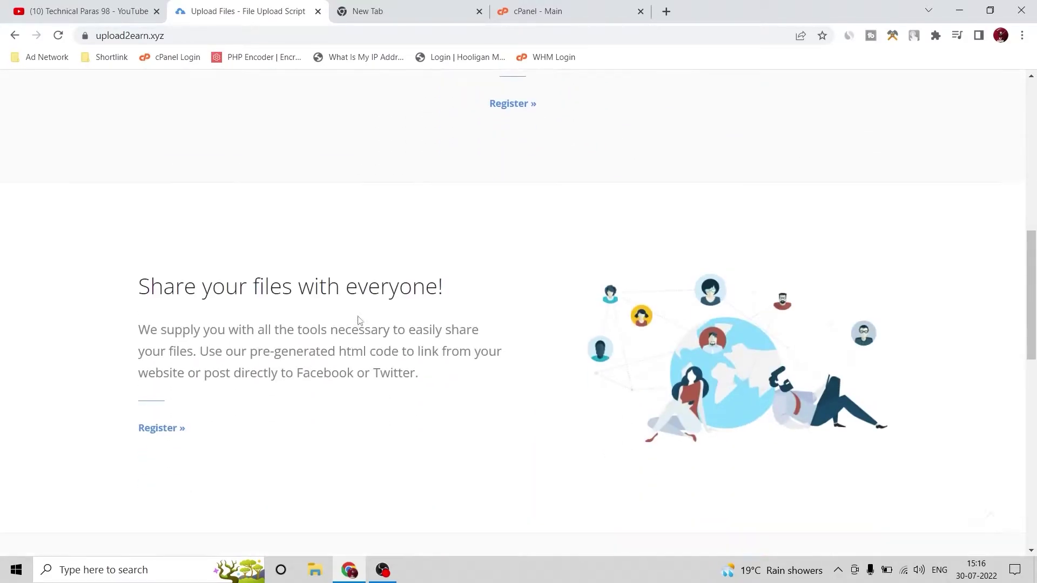
pyautogui.scroll(-10, 303, 320)
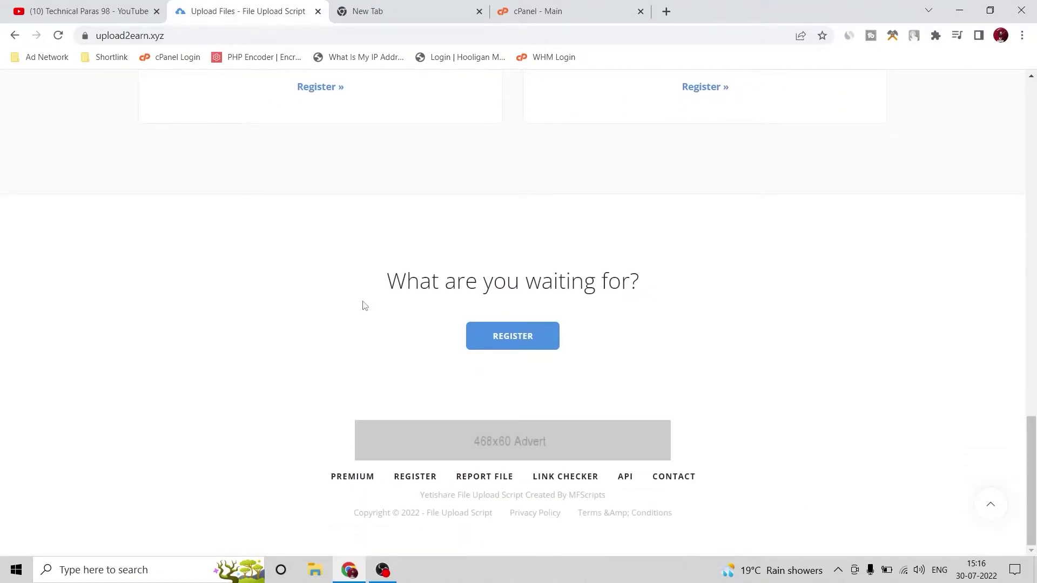
pyautogui.scroll(2, 362, 304)
pyautogui.scroll(20, 342, 306)
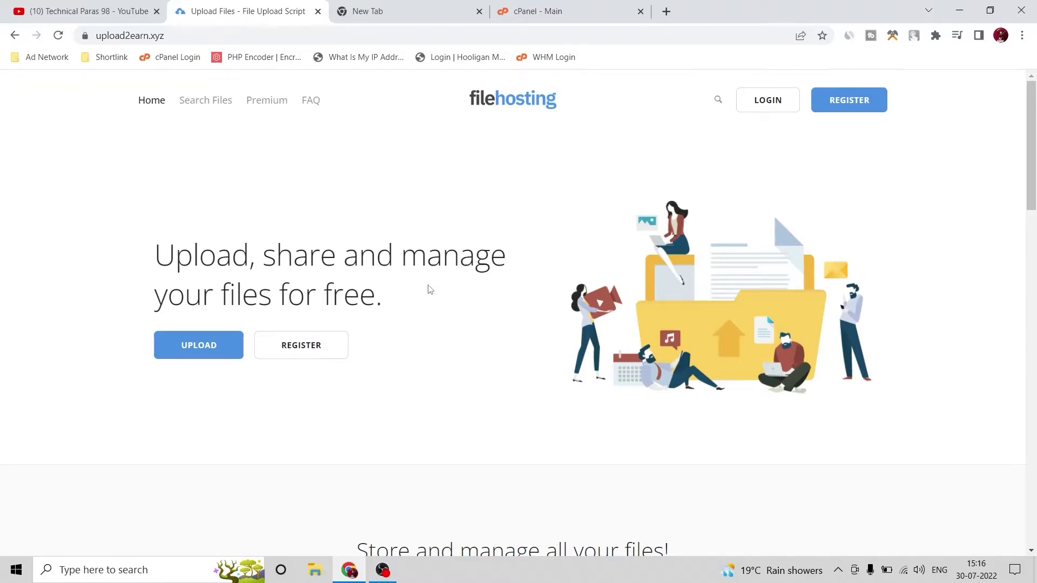
pyautogui.scroll(-20, 429, 290)
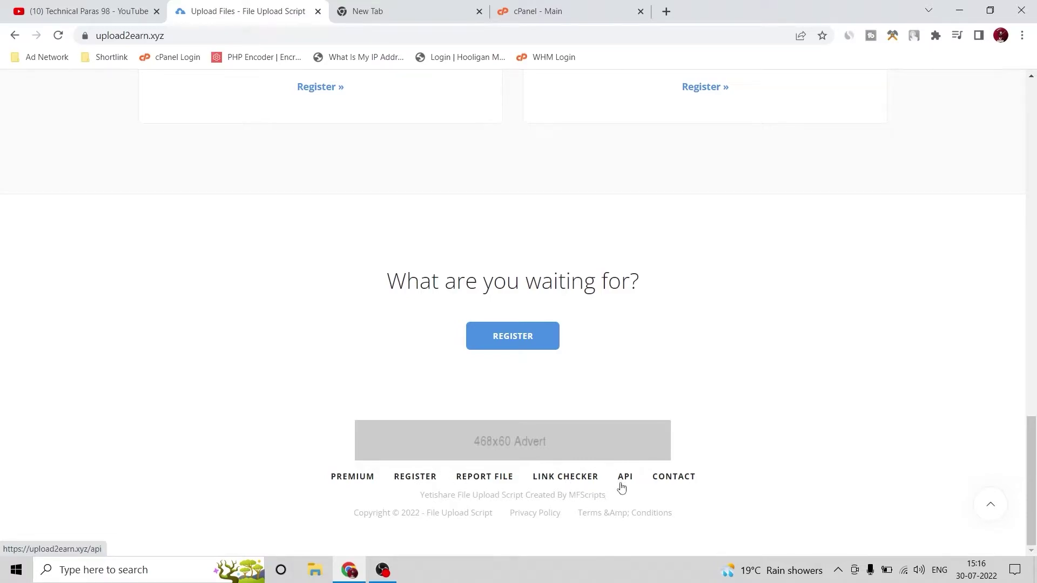
# Open dropgalaxy.com from the 'dropg' suggestion, scroll through it, then return to upload2earn.xyz
pyautogui.click(423, 6)
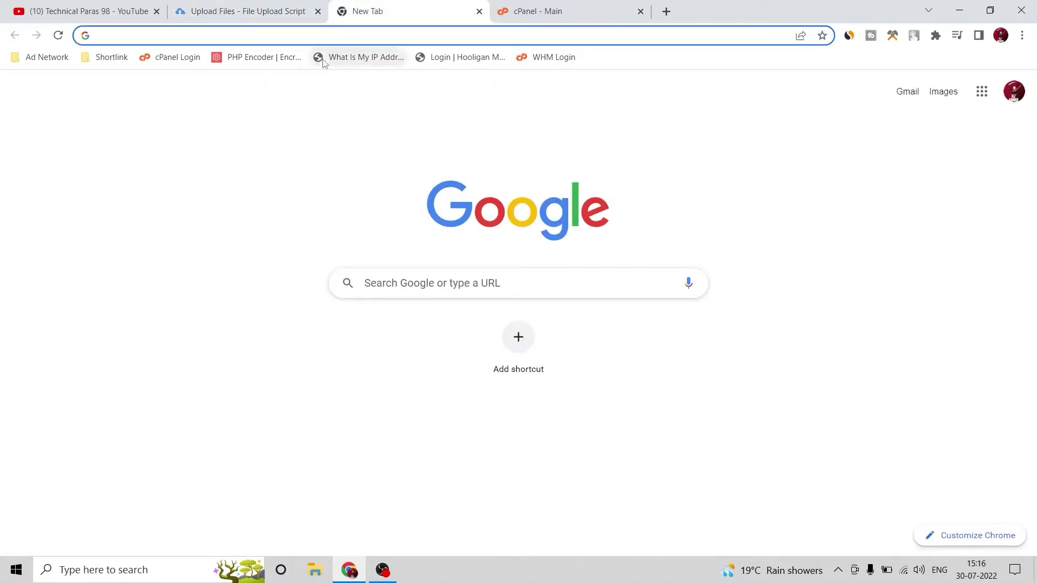
pyautogui.write('dr')
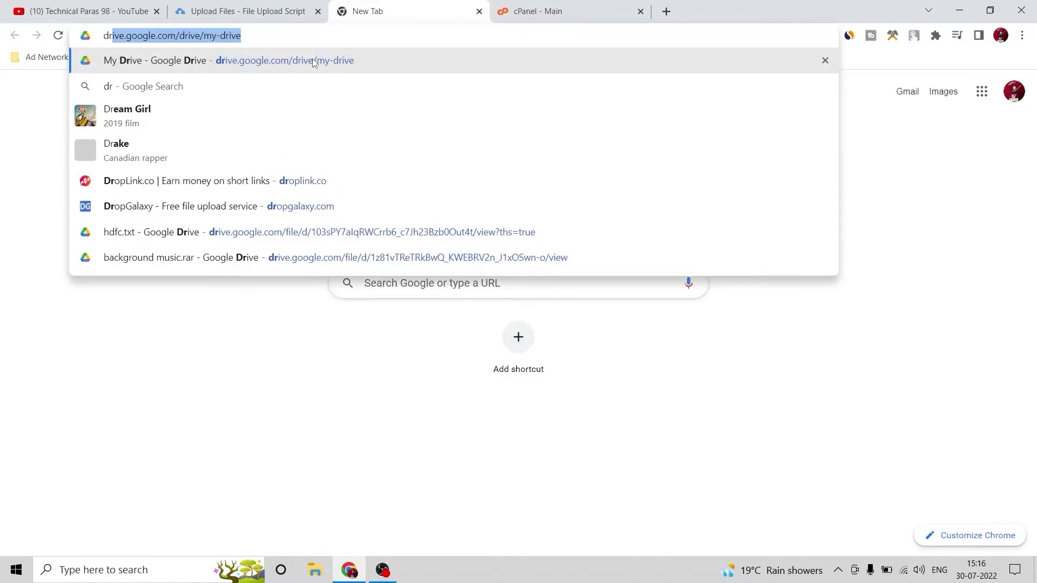
pyautogui.write('opgalaxy.com')
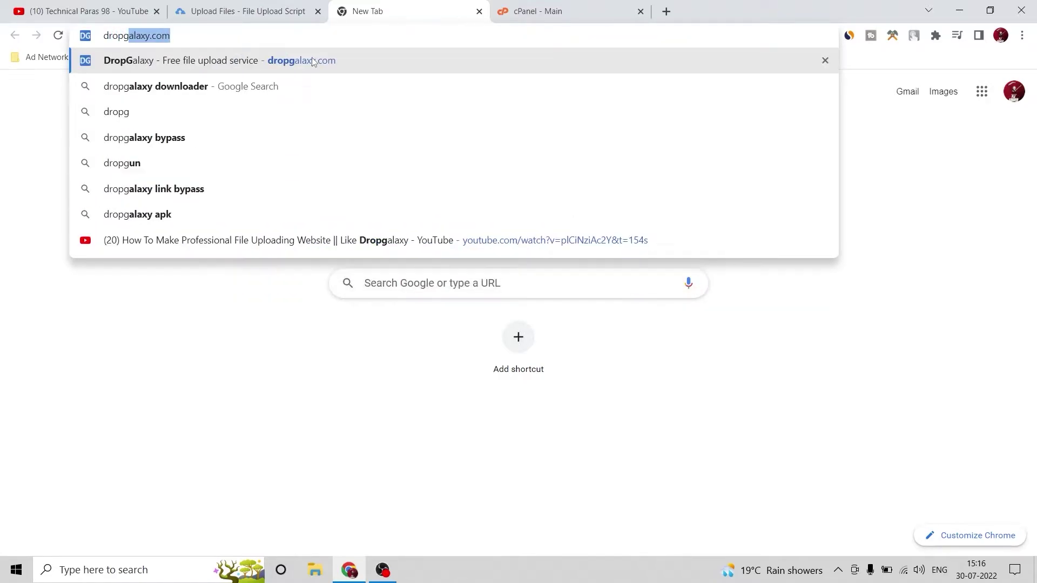
pyautogui.click(313, 59)
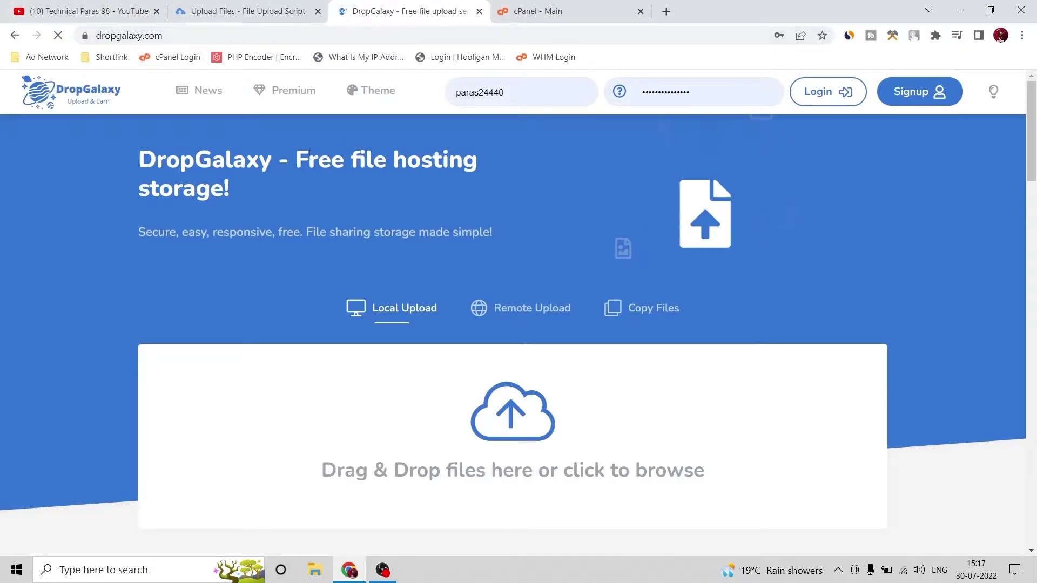
pyautogui.scroll(-15, 92, 215)
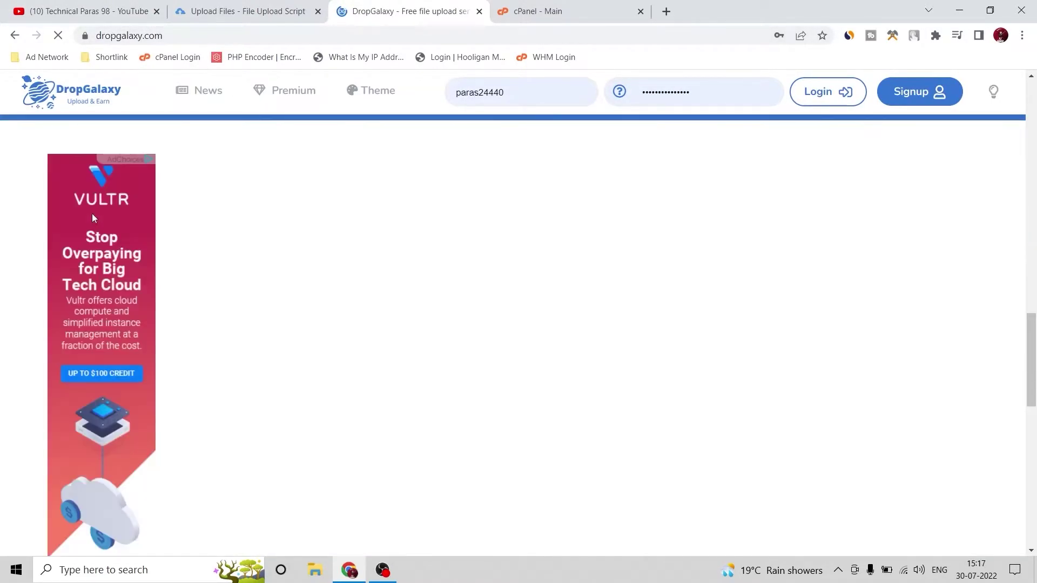
pyautogui.scroll(-5, 98, 221)
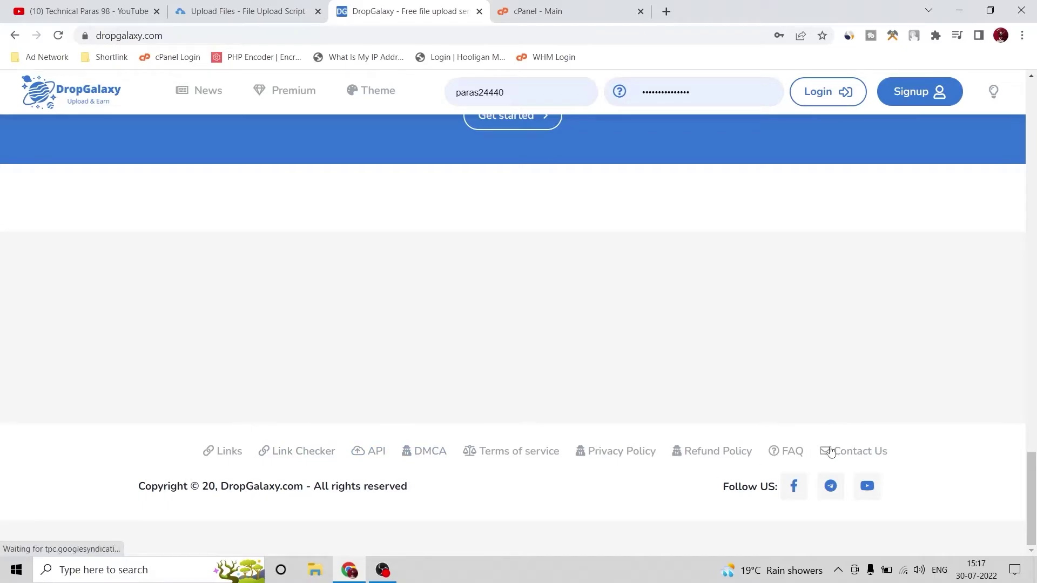
pyautogui.scroll(6, 972, 442)
pyautogui.scroll(20, 972, 442)
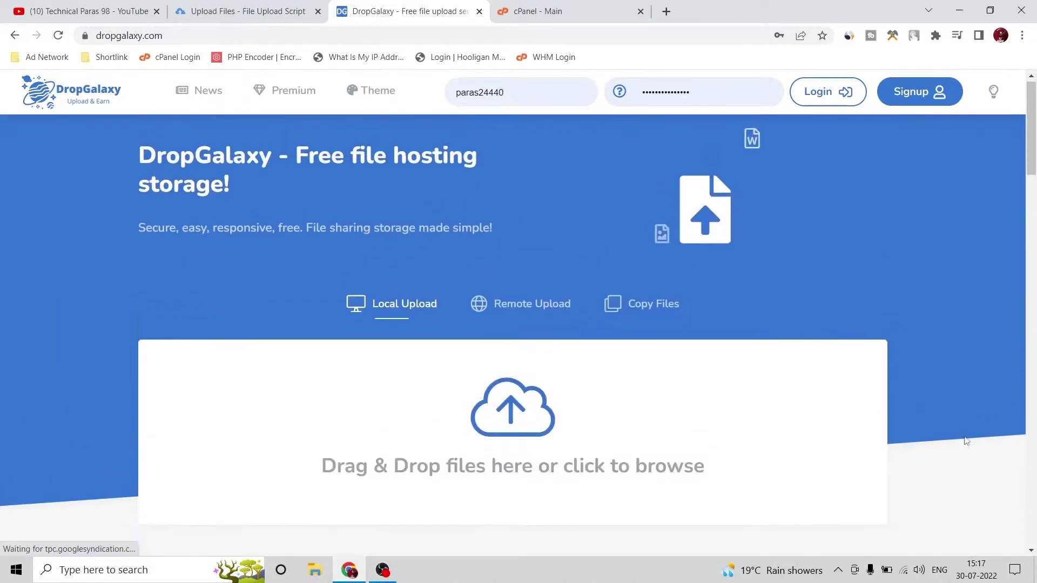
pyautogui.click(262, 7)
# Scroll through the upload2earn.xyz homepage, then bring up the Yetishare v5.2 Premium script folder
pyautogui.scroll(15, 130, 243)
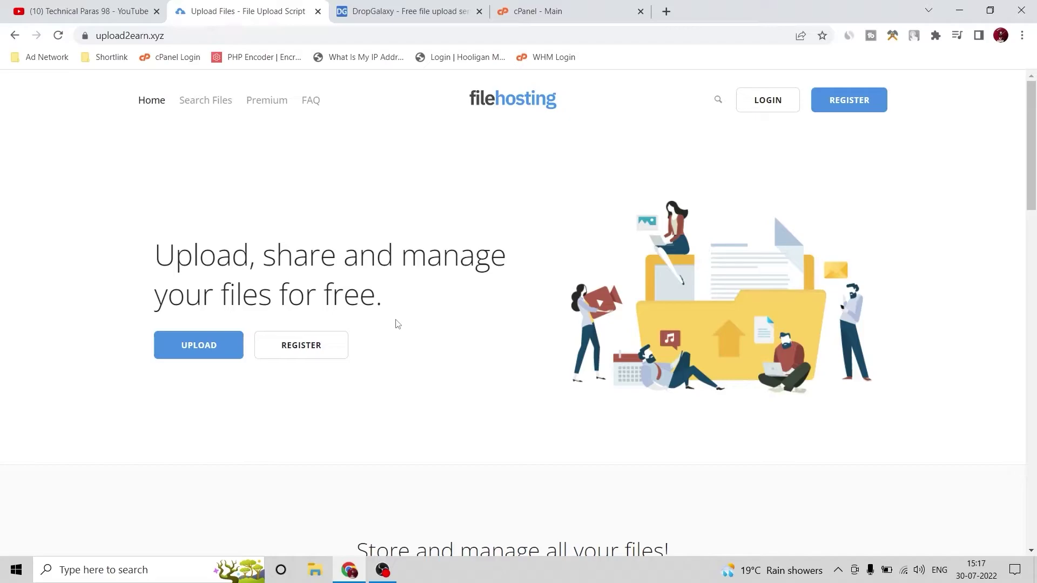
pyautogui.scroll(-15, 400, 319)
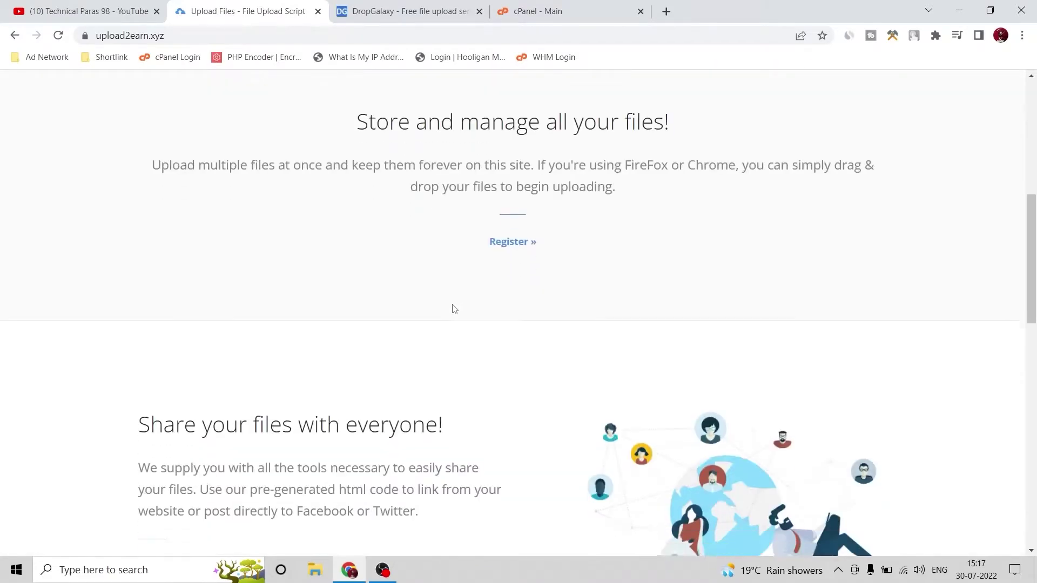
pyautogui.scroll(15, 420, 370)
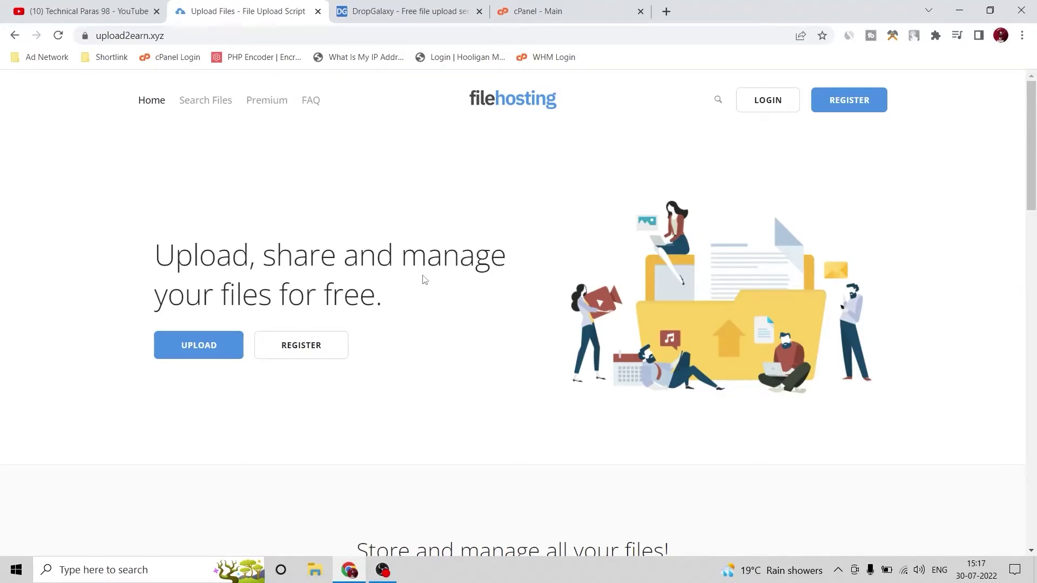
pyautogui.scroll(-14, 510, 322)
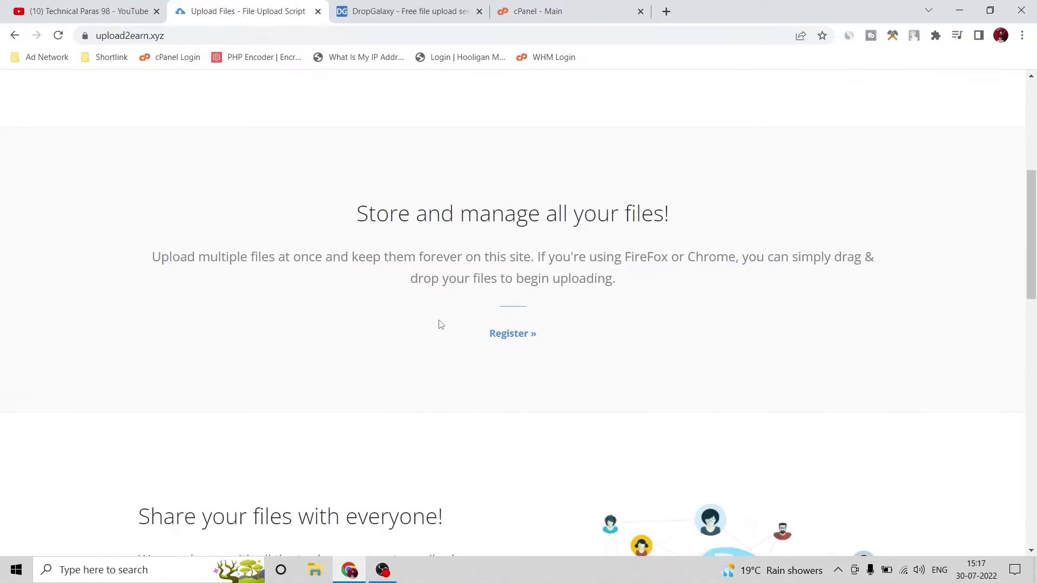
pyautogui.scroll(-8, 292, 331)
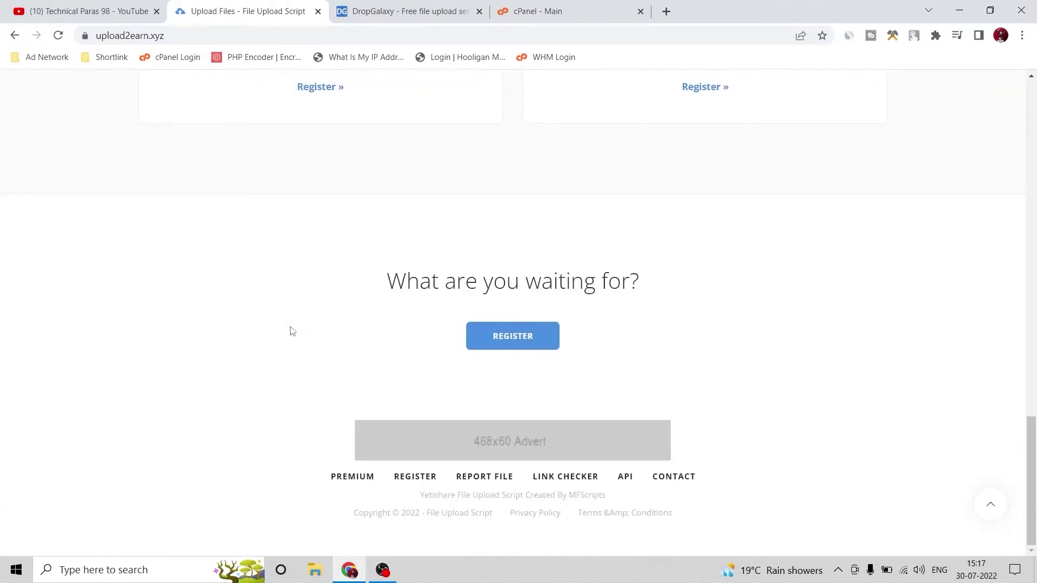
pyautogui.scroll(20, 542, 364)
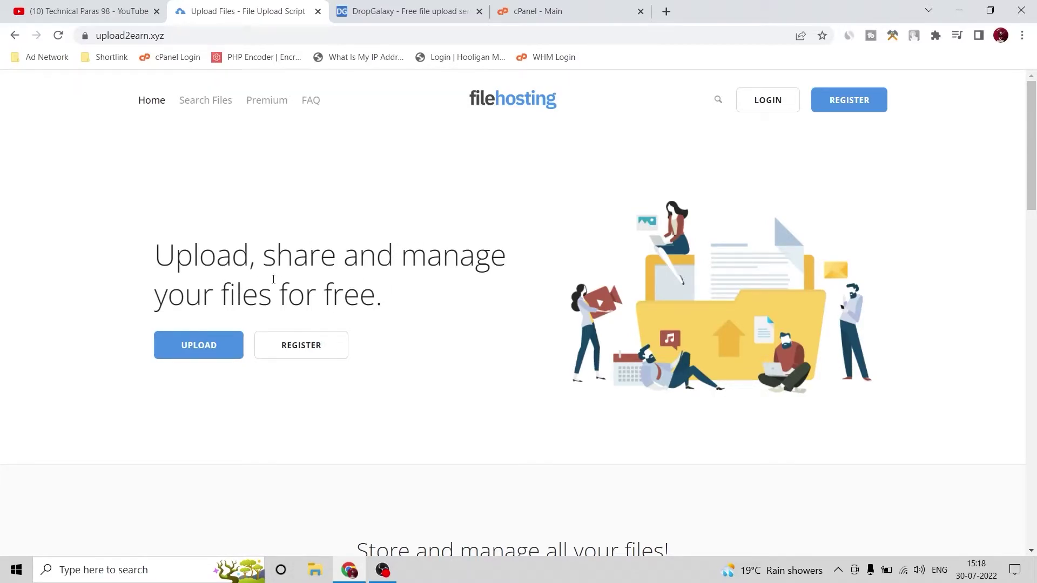
pyautogui.hotkey('alt', 'Tab')
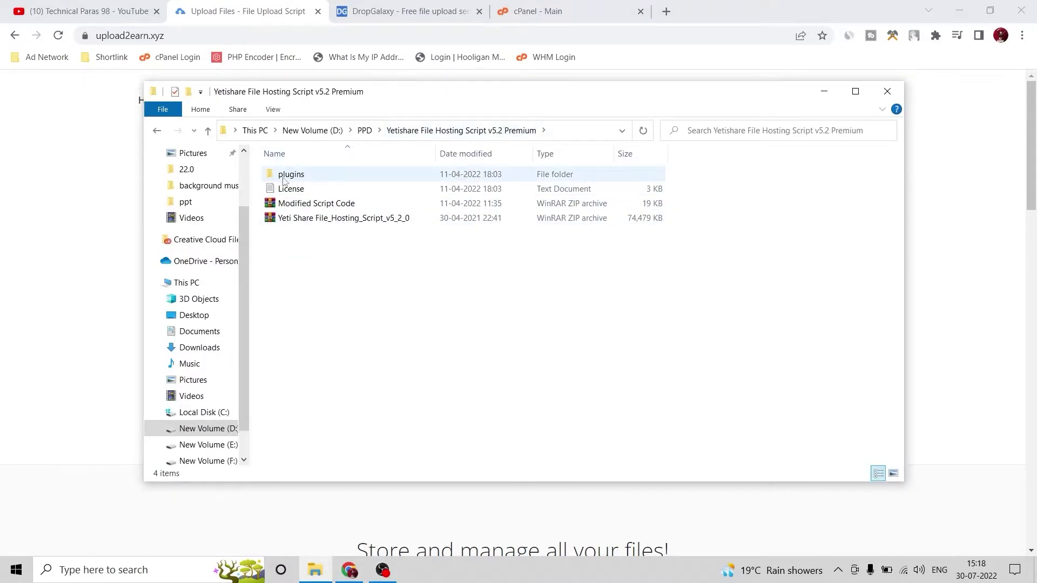
# Open the plugins folder and select the Rewards_Program_(PPS_PPD MODIFIED) zip
pyautogui.doubleClick(309, 175)
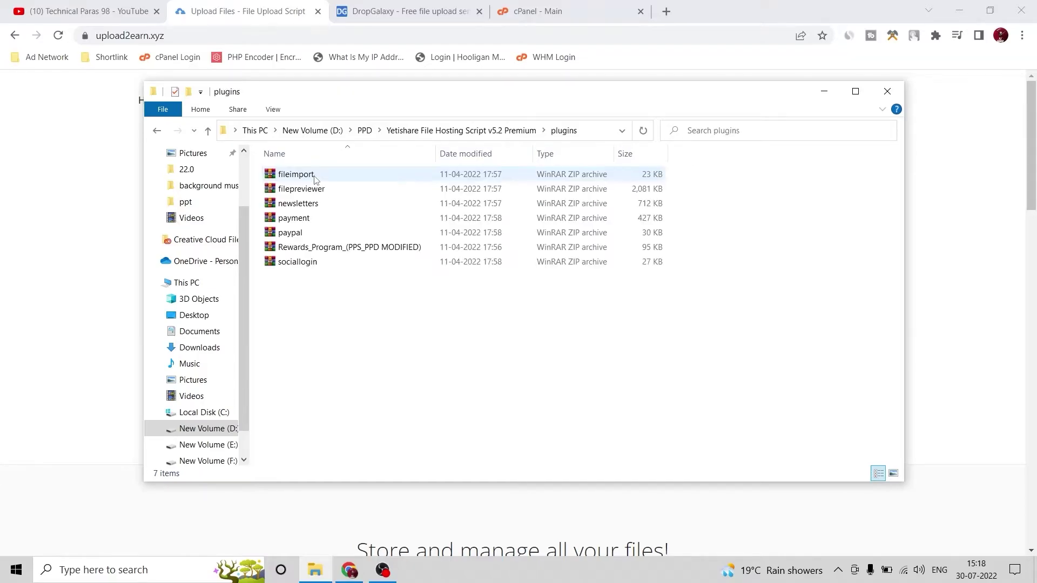
pyautogui.click(346, 250)
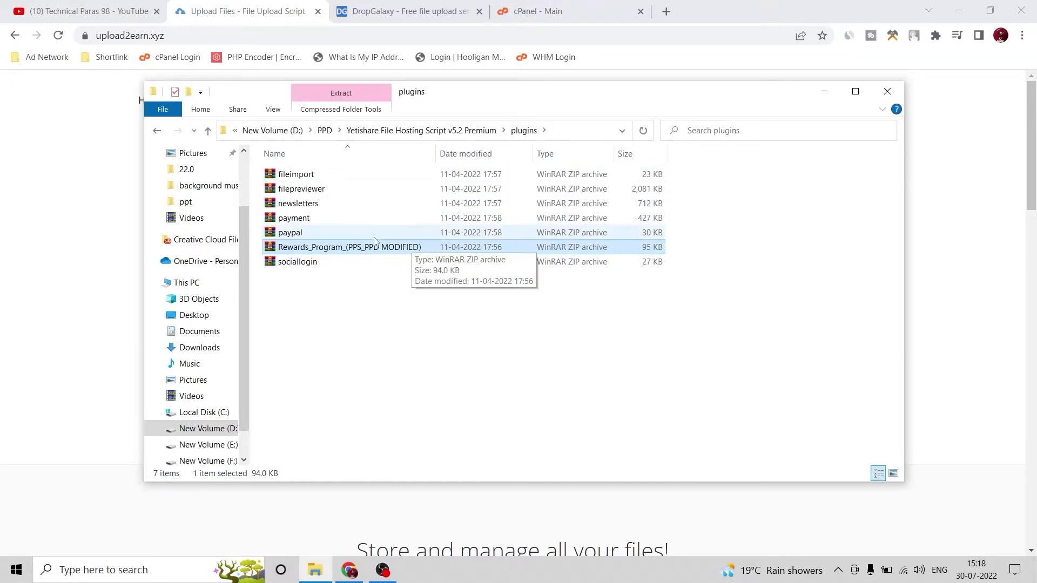
# Go to upload2earn.xyz/admin and log in on the Admin Login form
pyautogui.click(824, 91)
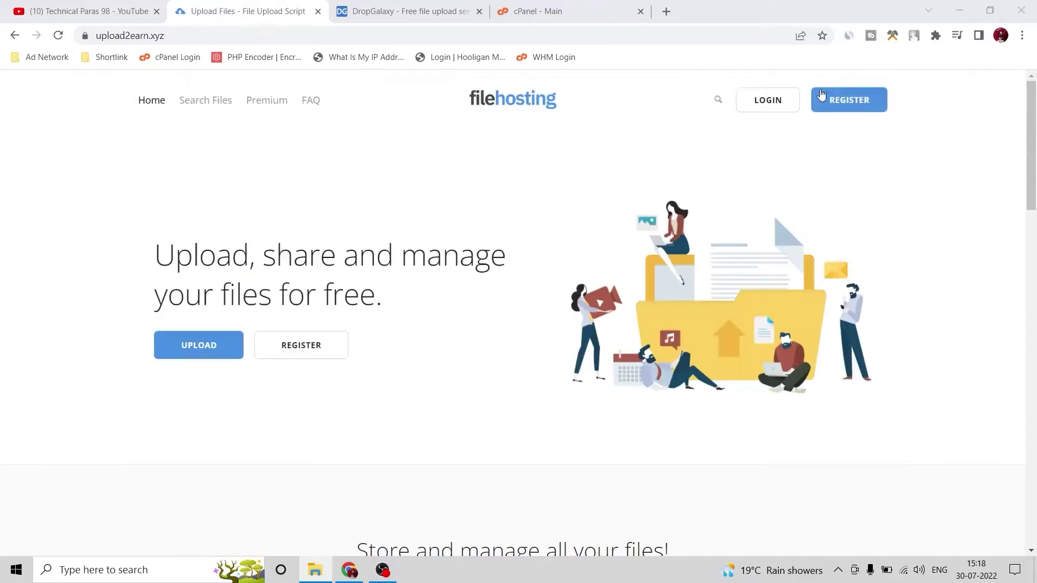
pyautogui.click(319, 36)
pyautogui.click(342, 38)
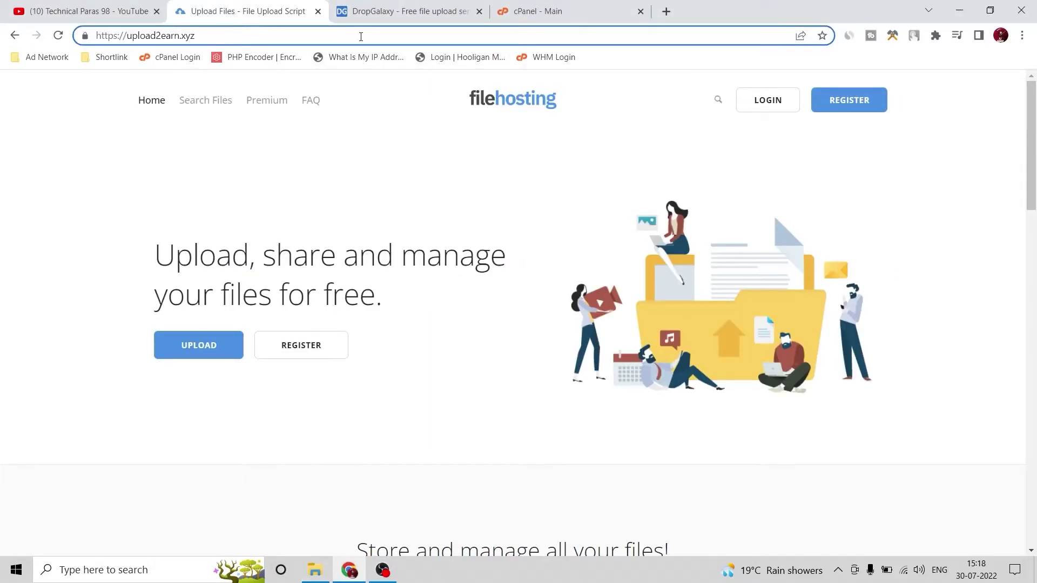
pyautogui.write('/')
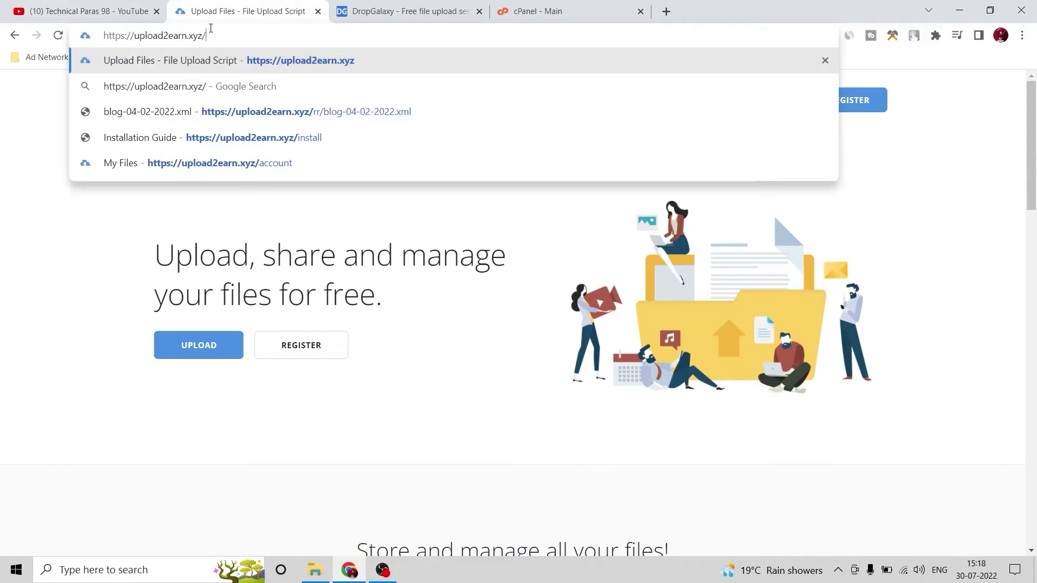
pyautogui.write('ad')
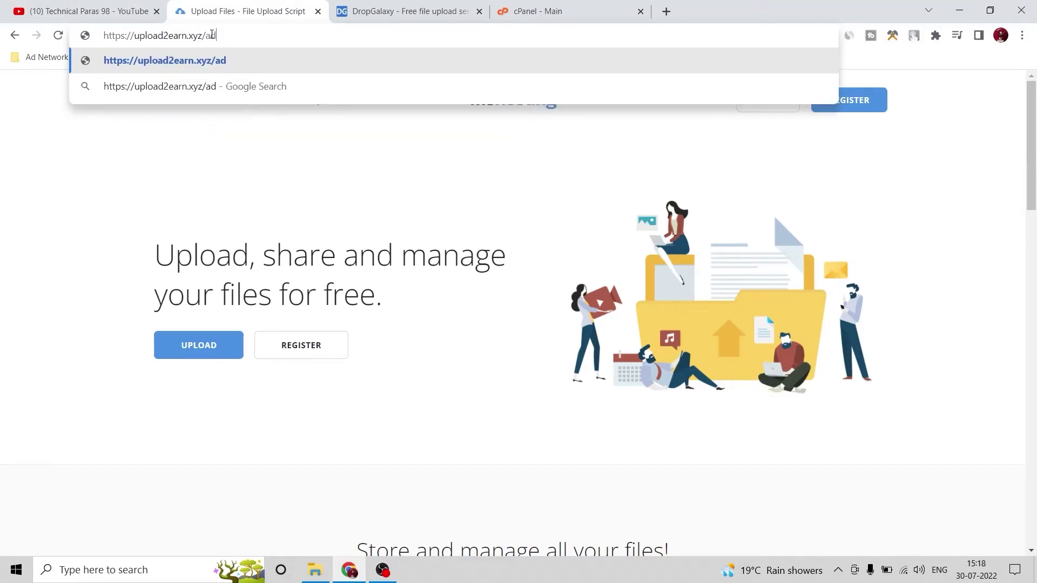
pyautogui.write('min')
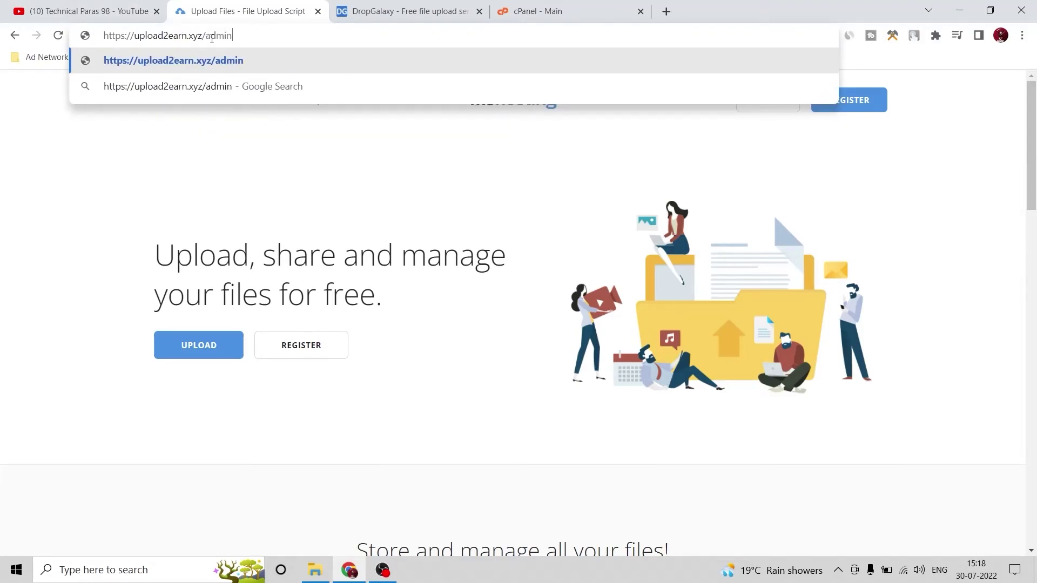
pyautogui.press('Return')
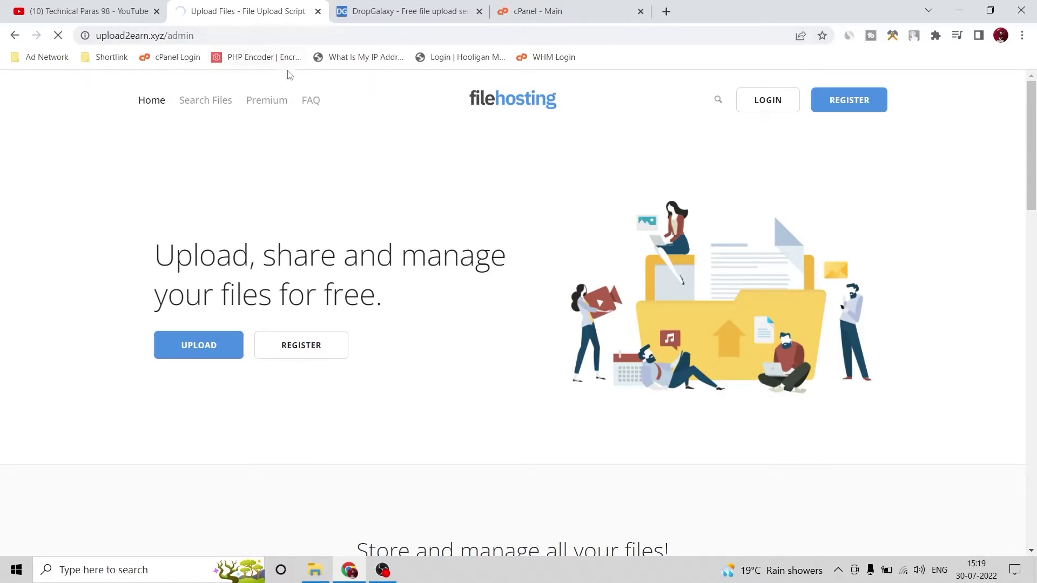
pyautogui.scroll(-20, 416, 181)
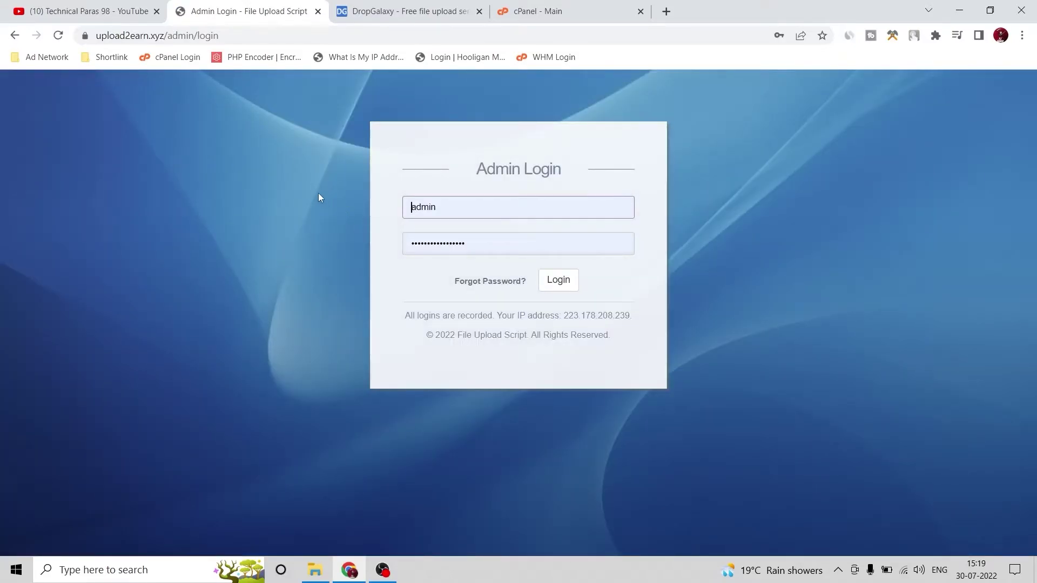
pyautogui.click(558, 281)
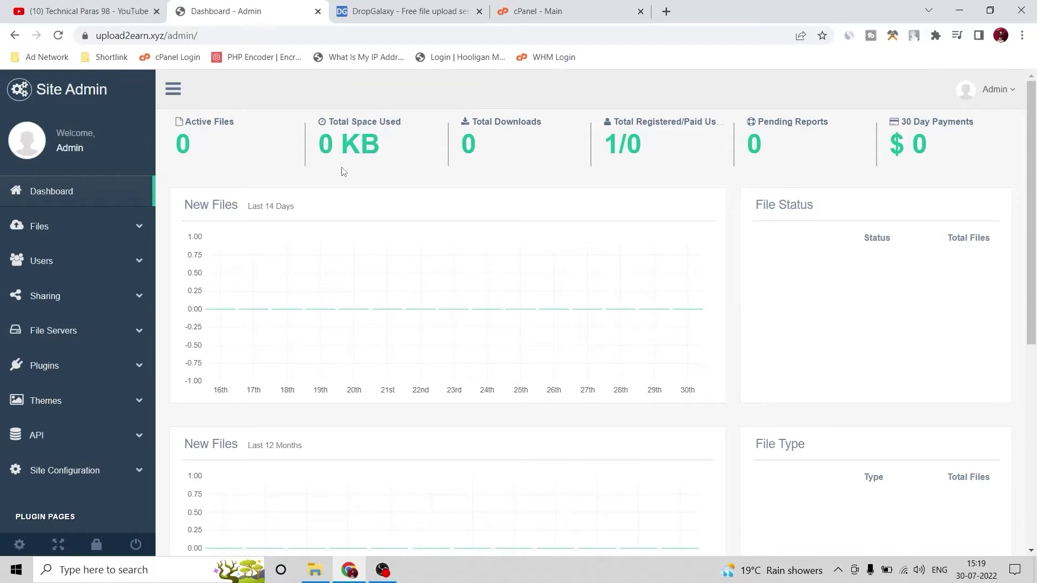
# Look over the admin dashboard and open the Manage Files page
pyautogui.scroll(-6, 382, 177)
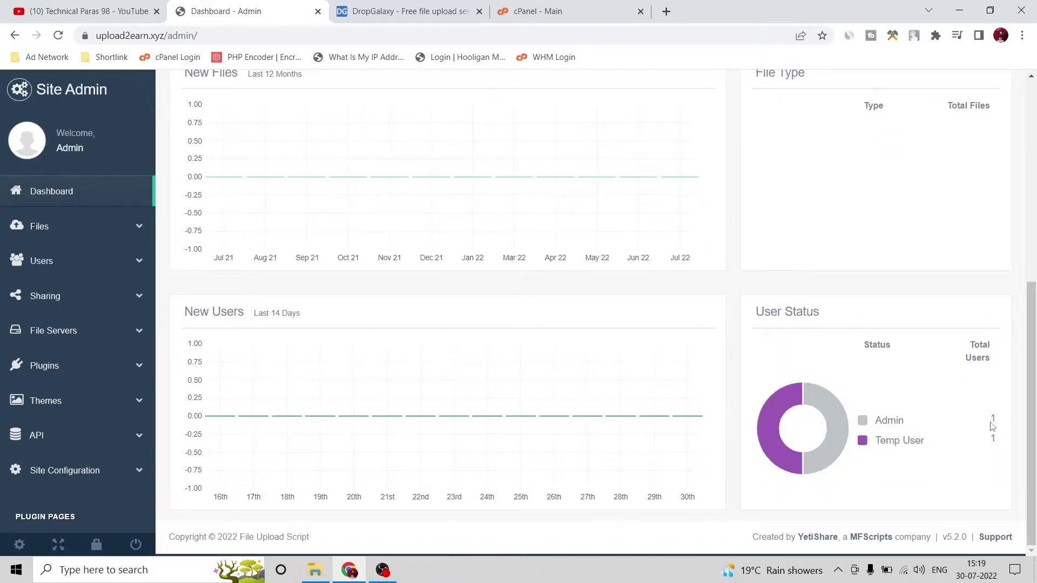
pyautogui.scroll(6, 989, 459)
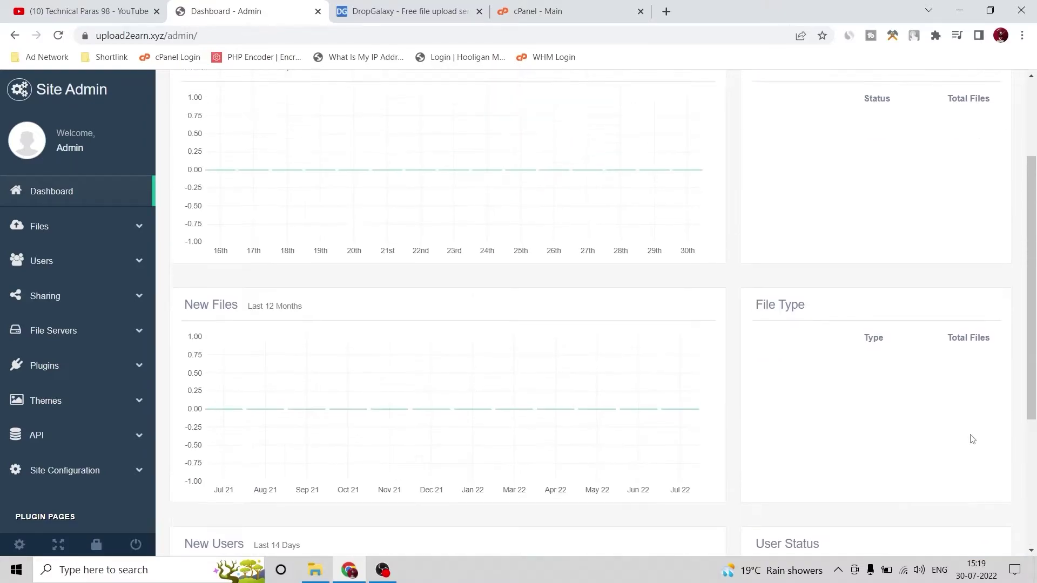
pyautogui.click(51, 226)
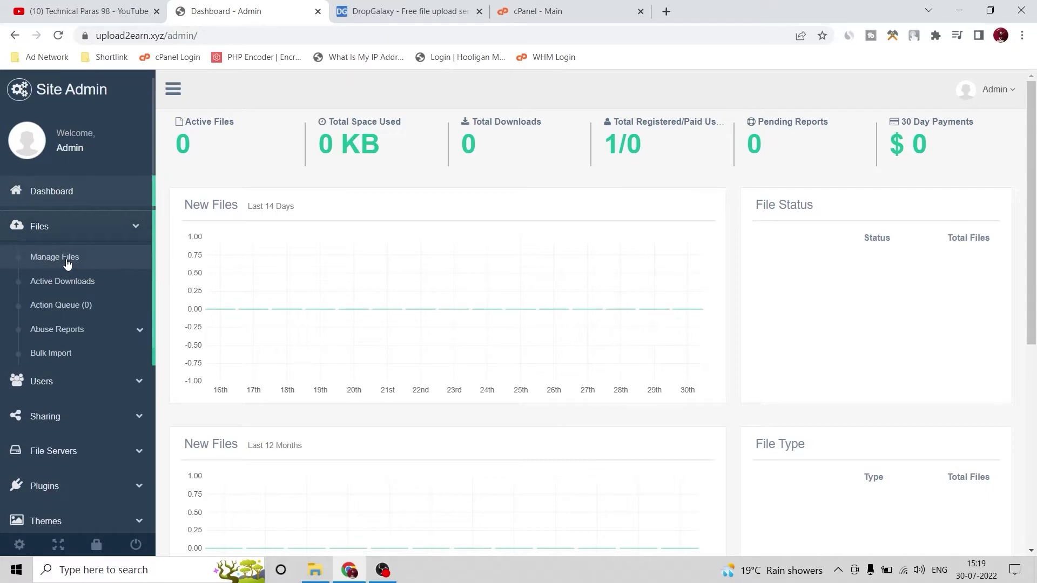
pyautogui.click(75, 260)
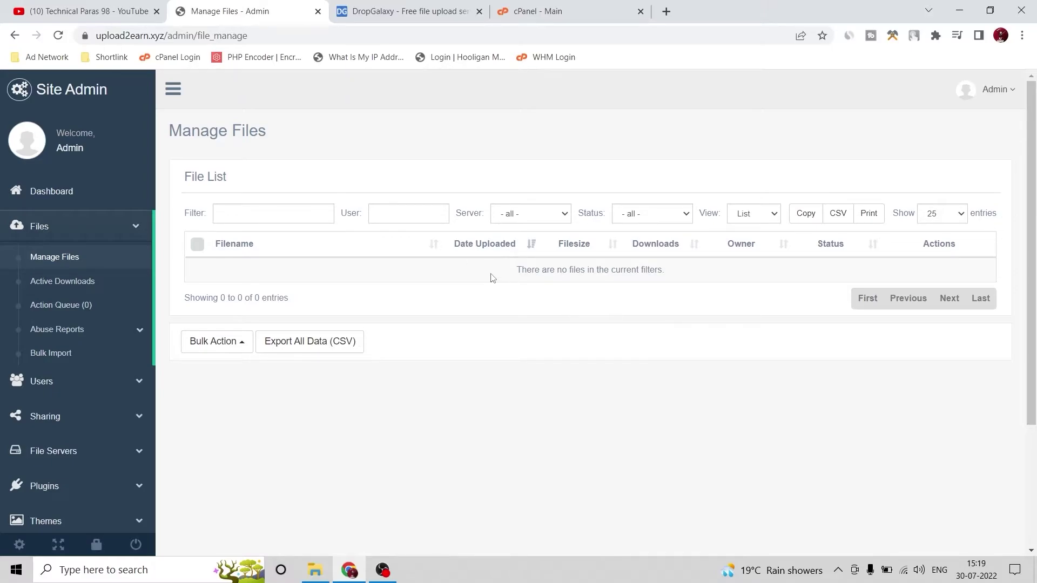
# Open the list of received payments under user management
pyautogui.scroll(-3, 66, 306)
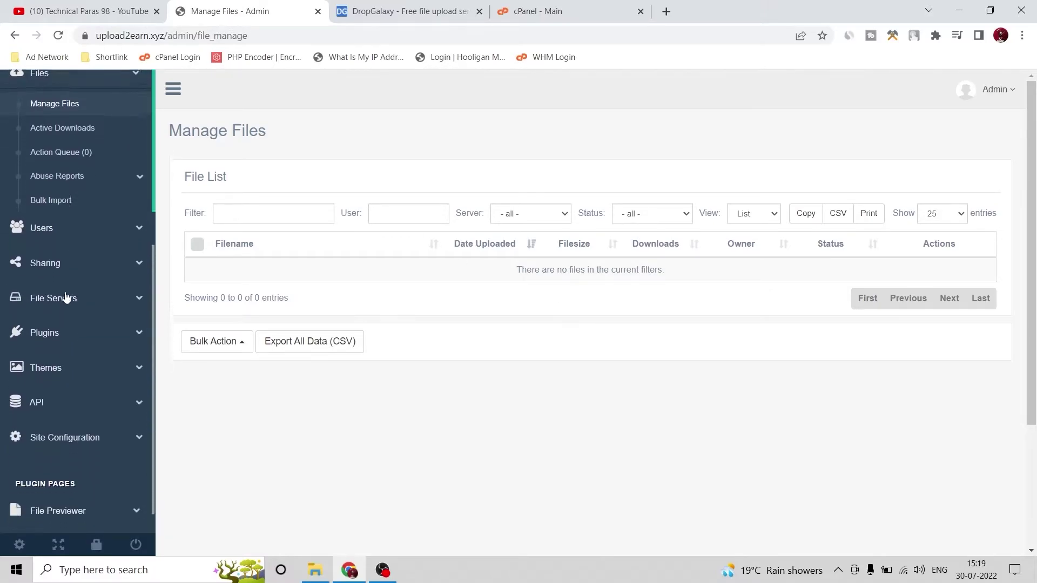
pyautogui.click(56, 215)
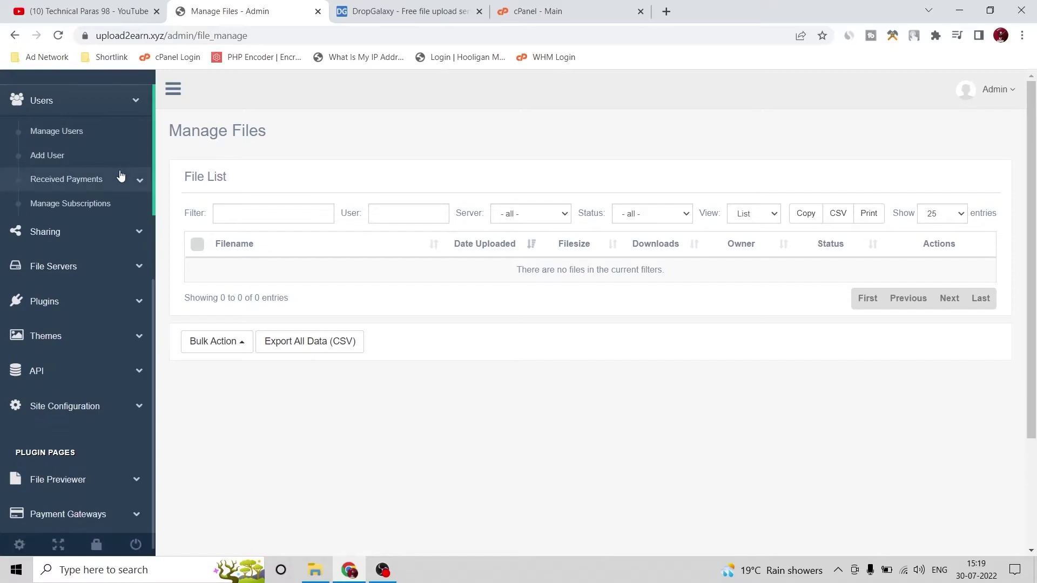
pyautogui.click(120, 179)
pyautogui.click(75, 205)
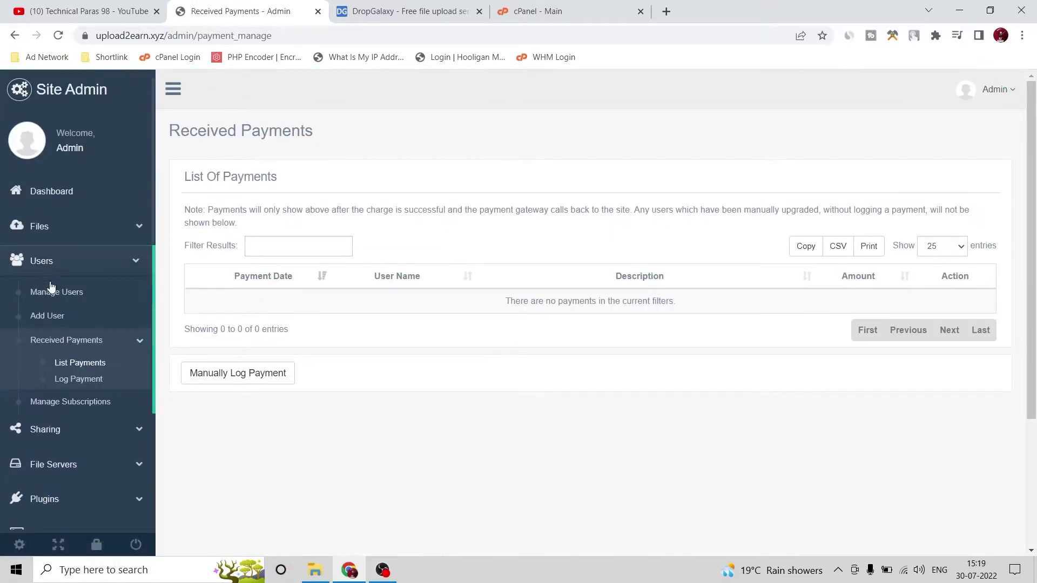
# Expand Plugins and open the Add Plugin page
pyautogui.scroll(-4, 58, 172)
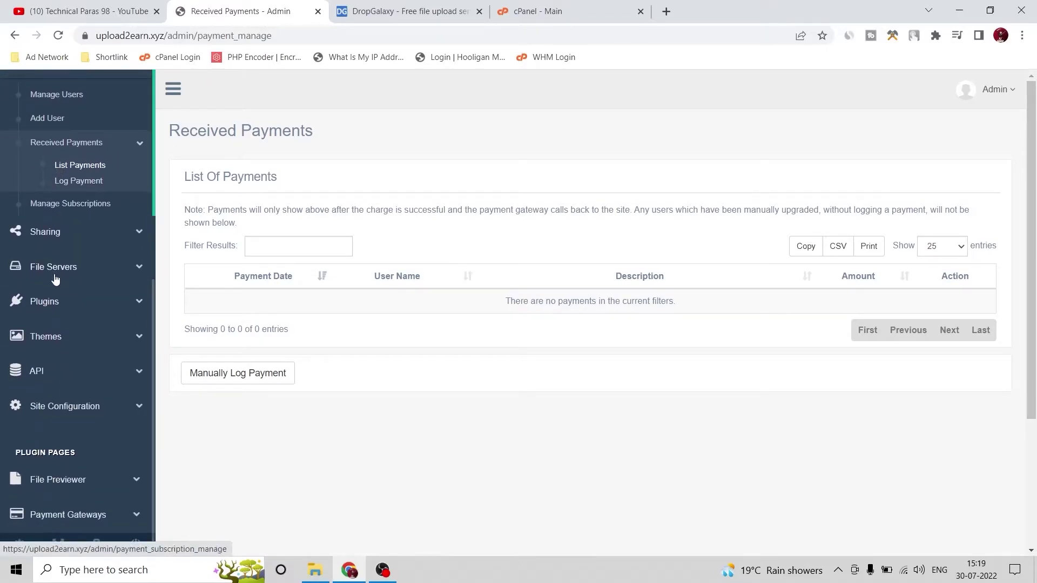
pyautogui.click(81, 304)
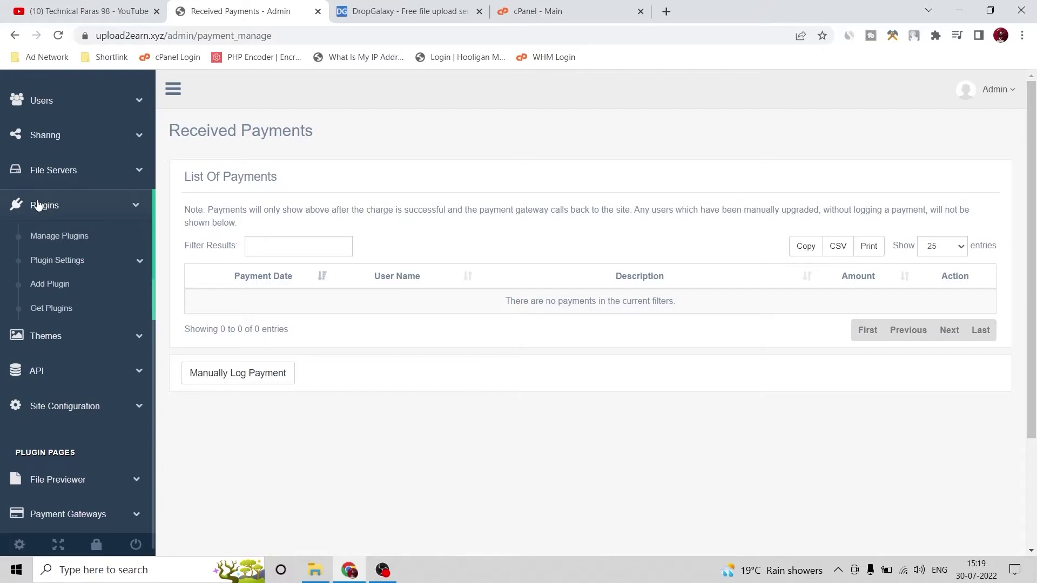
pyautogui.click(57, 286)
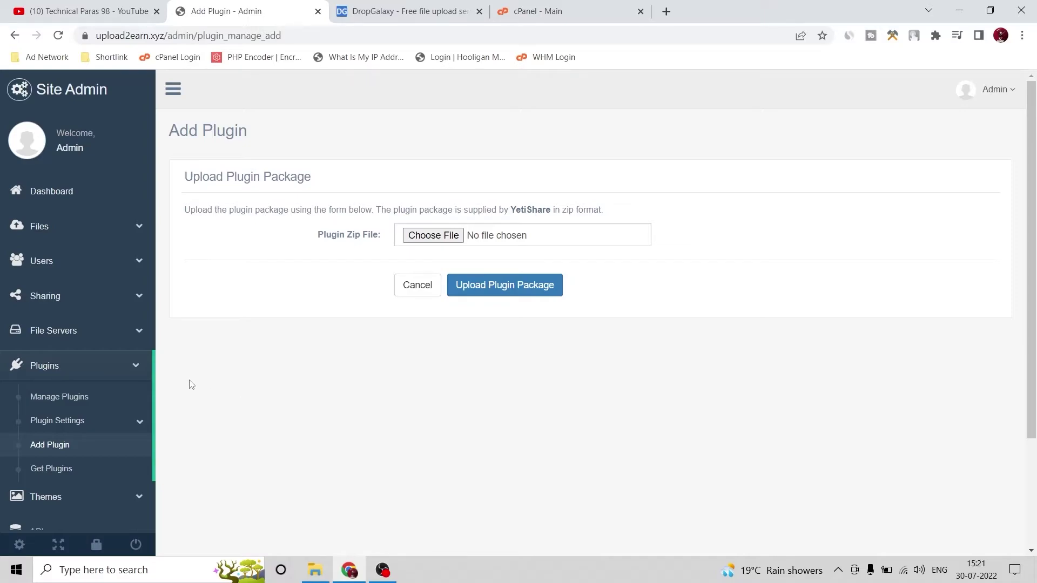
pyautogui.click(450, 237)
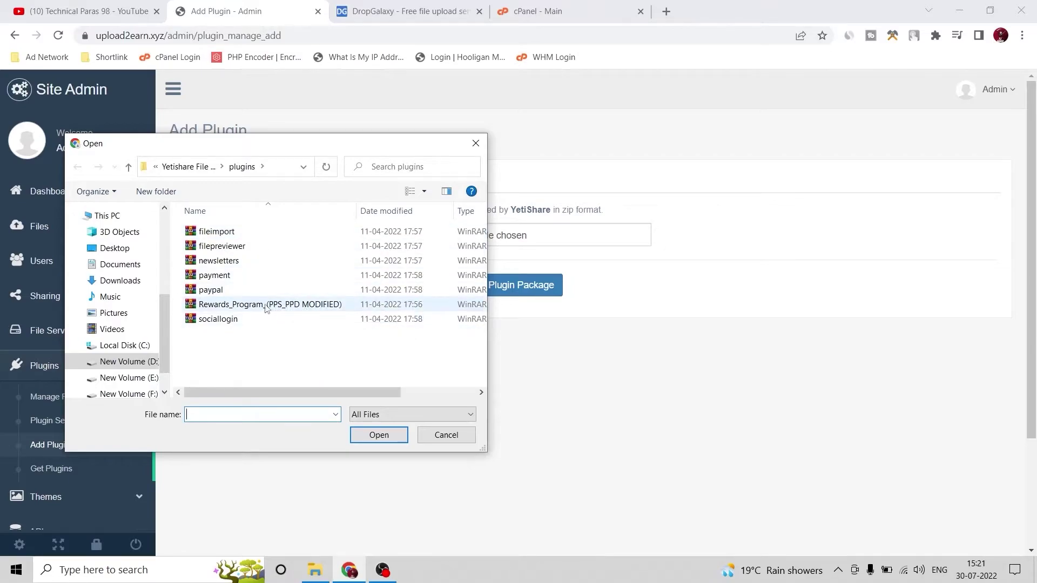
pyautogui.click(287, 306)
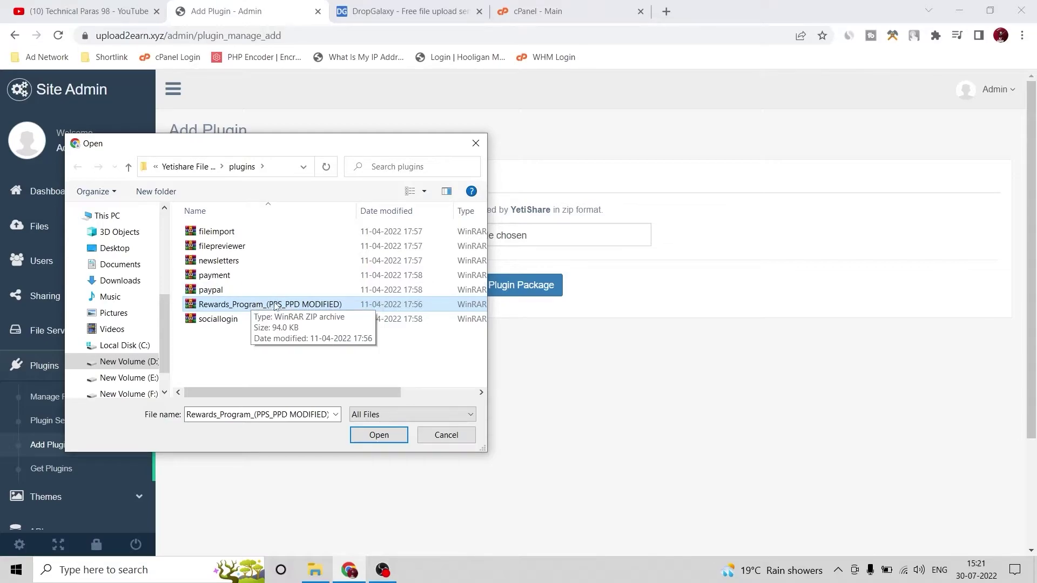
pyautogui.click(443, 435)
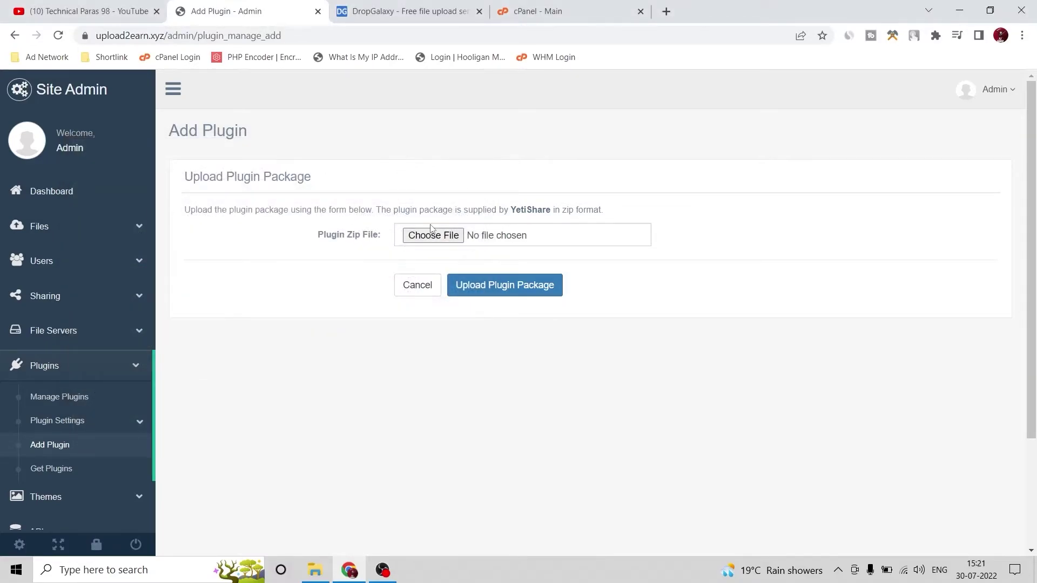
pyautogui.click(558, 8)
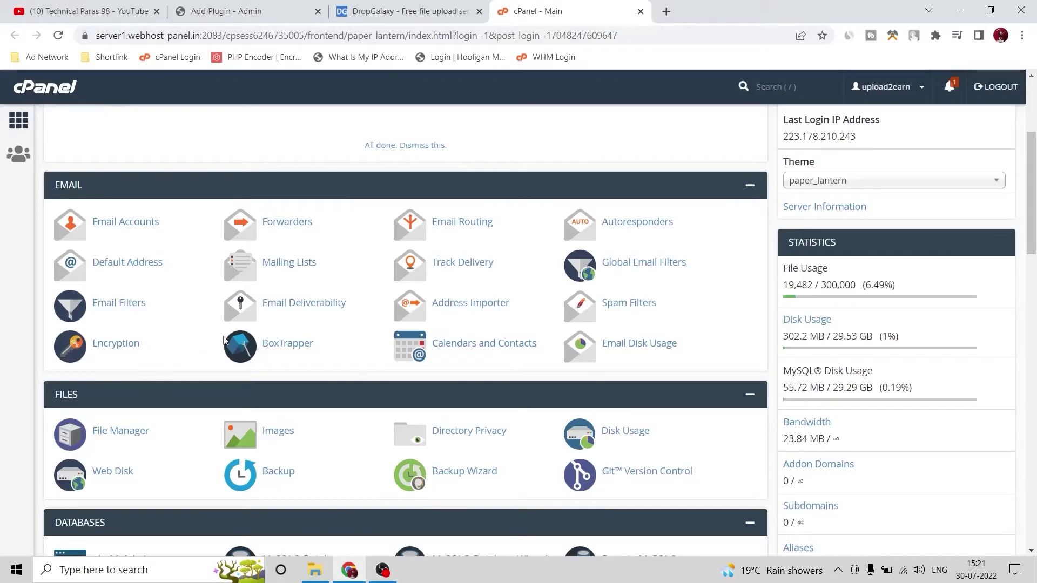
# Open cPanel File Manager at the public_html/plugins folder
pyautogui.scroll(-2, 225, 341)
pyautogui.click(117, 298)
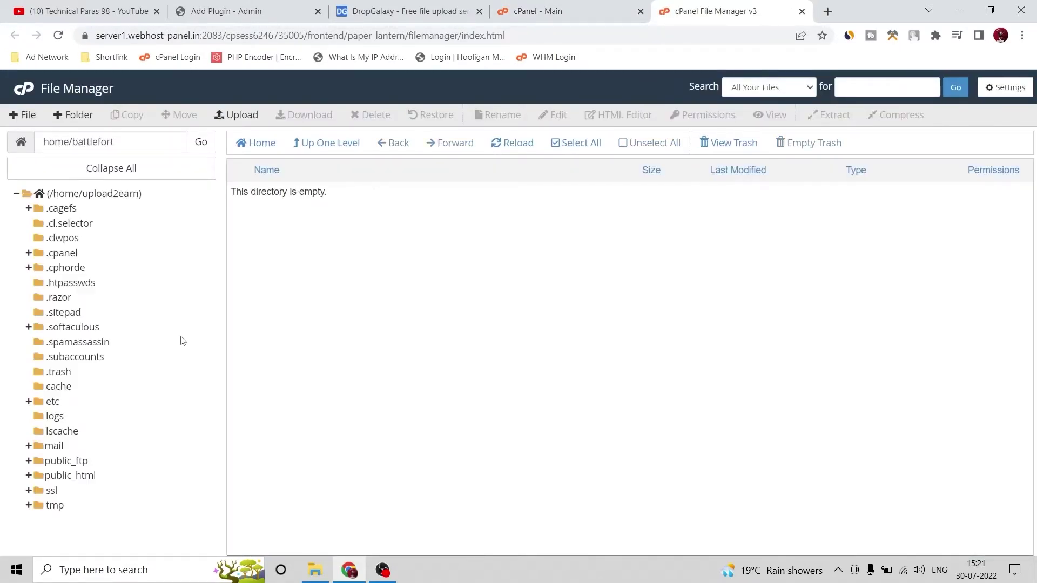
pyautogui.click(86, 477)
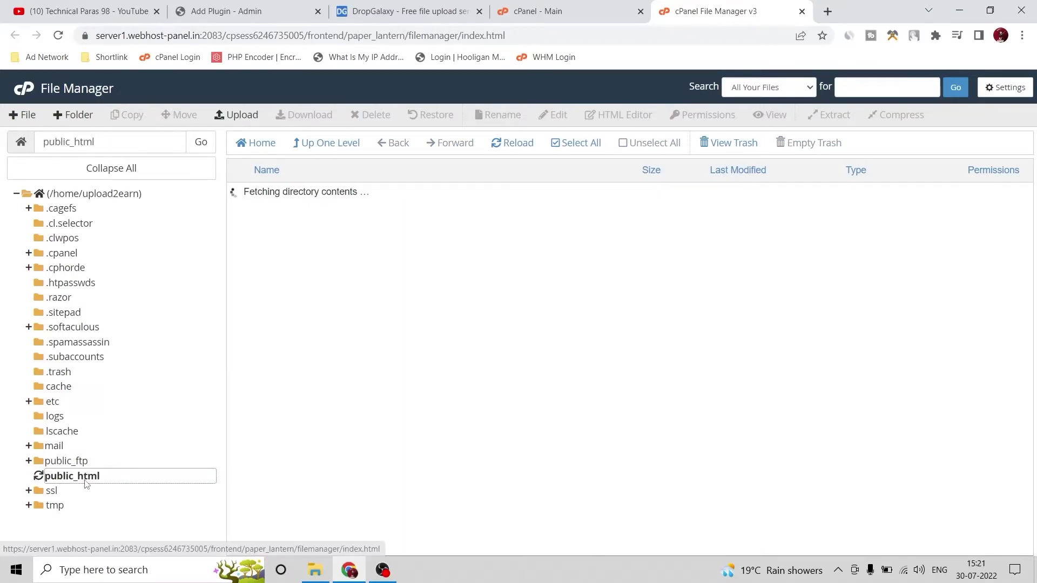
pyautogui.doubleClick(296, 278)
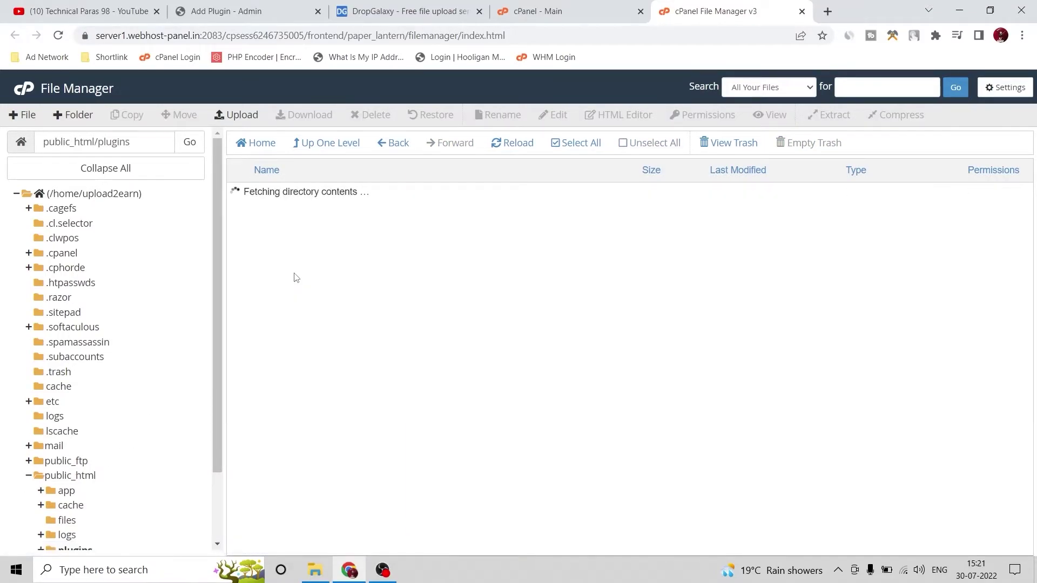
# Upload Rewards_Program_(PPS_PPD MODIFIED).zip into plugins and go back to the folder listing
pyautogui.click(250, 115)
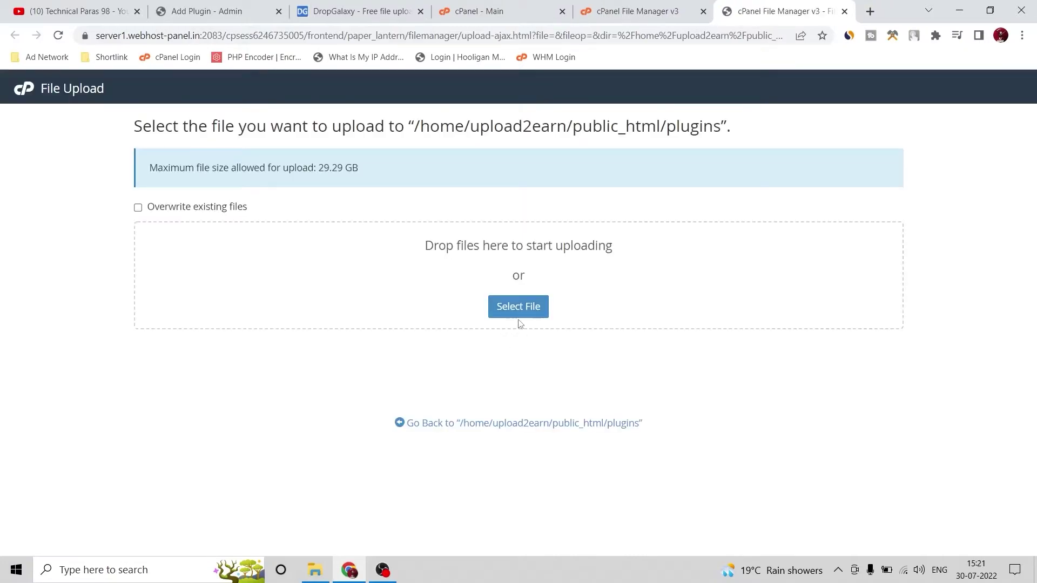
pyautogui.click(316, 572)
pyautogui.moveTo(366, 247); pyautogui.dragTo(993, 276)
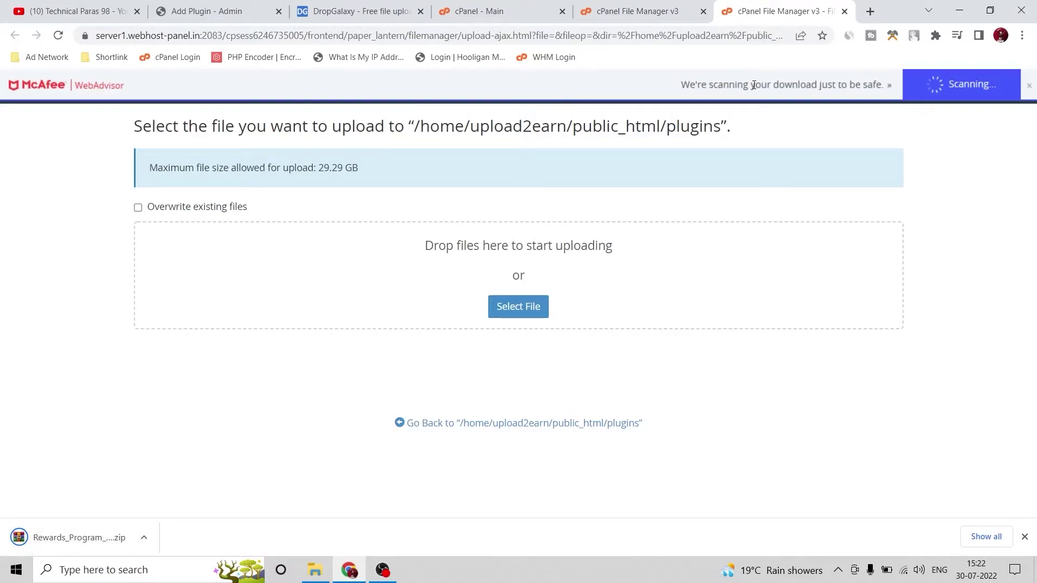
pyautogui.moveTo(141, 540); pyautogui.dragTo(289, 291)
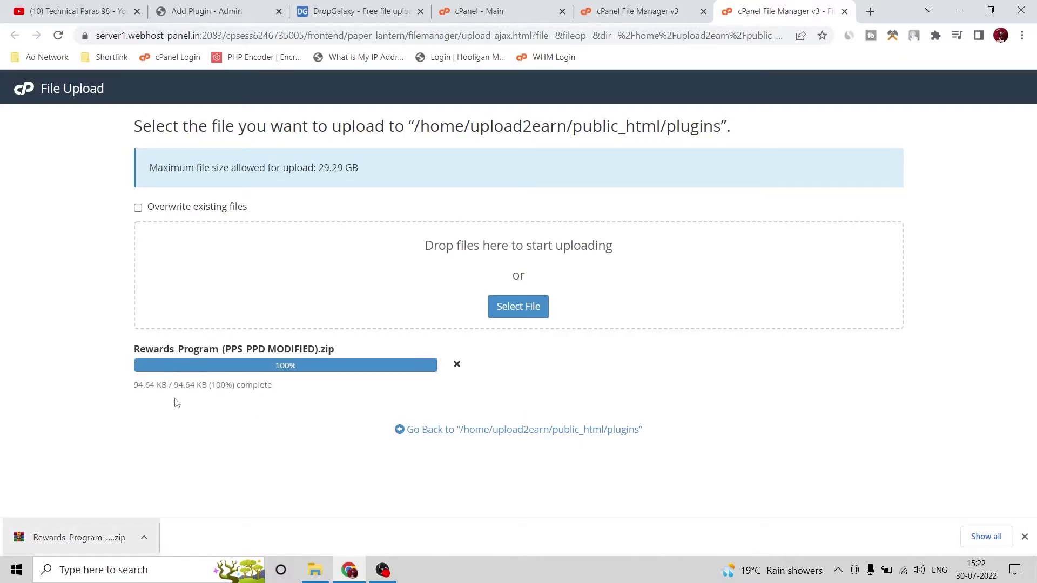
pyautogui.click(468, 430)
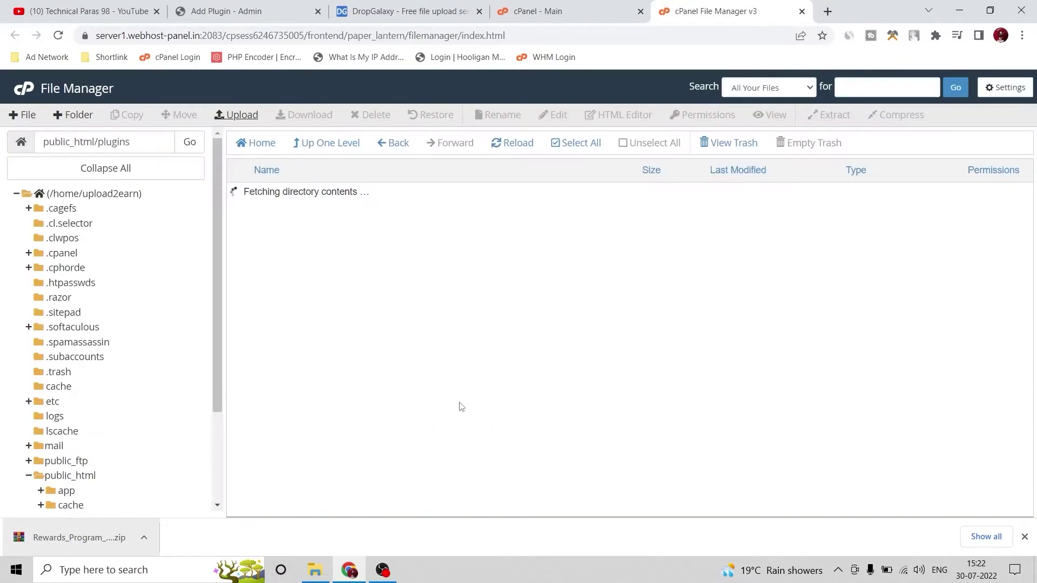
# Extract the Rewards Program zip into the plugins folder and refresh the listing
pyautogui.click(476, 347)
pyautogui.rightClick(475, 346)
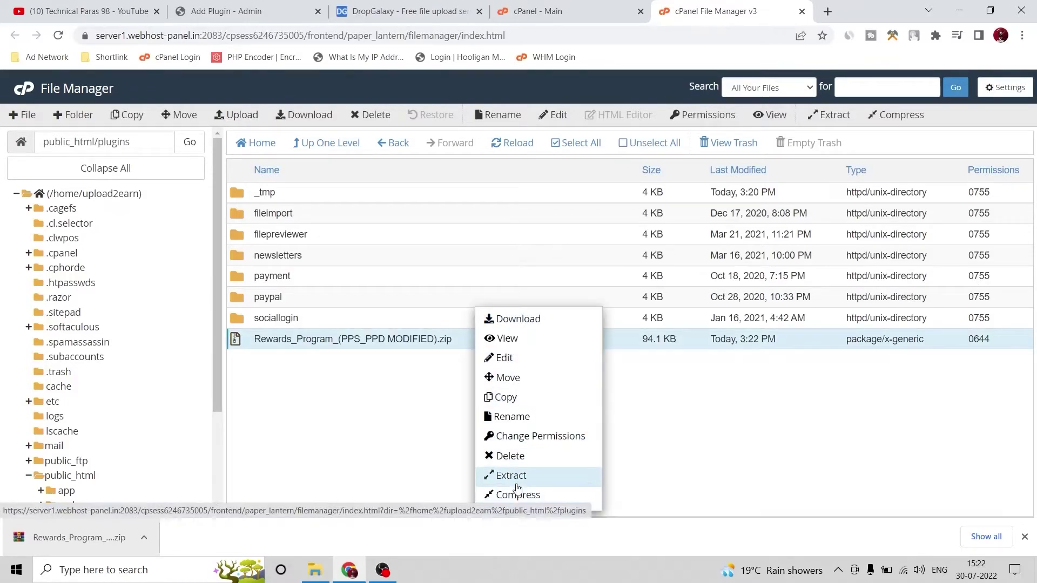
pyautogui.click(513, 474)
pyautogui.click(622, 361)
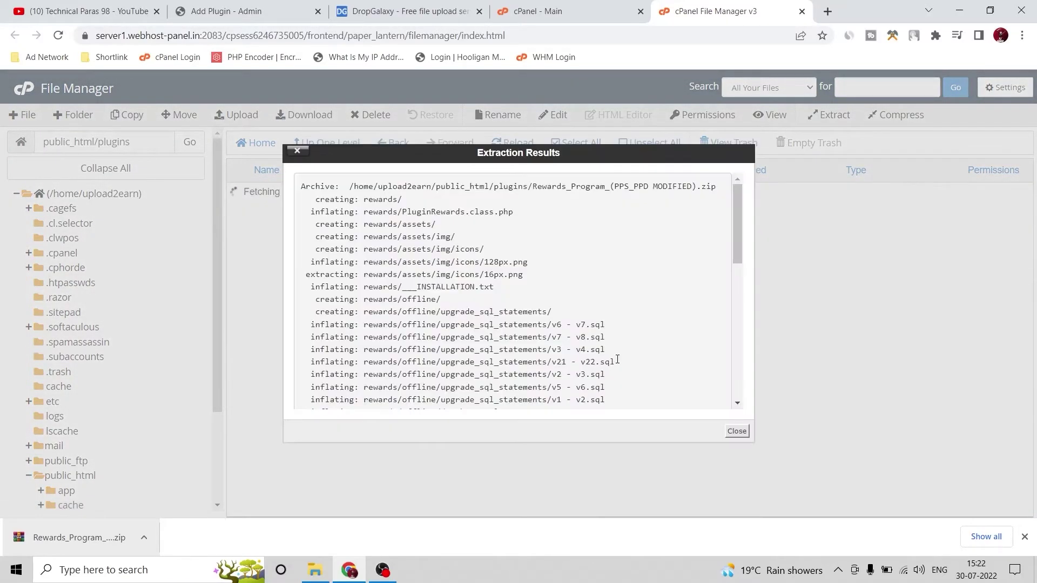
pyautogui.click(736, 433)
pyautogui.click(520, 143)
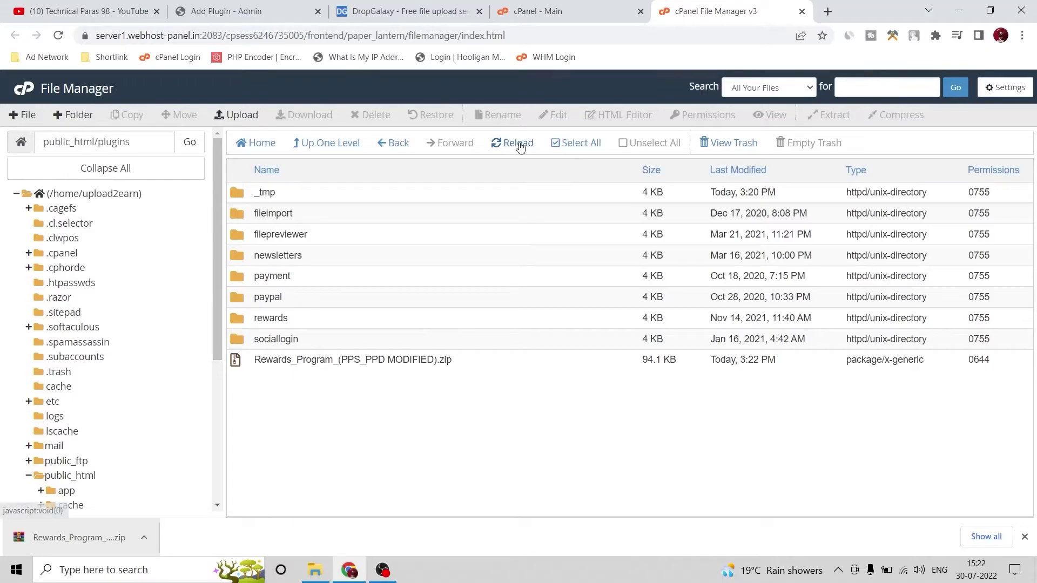
# Trash the leftover Rewards Program zip and return to the YetiShare admin tab
pyautogui.click(497, 361)
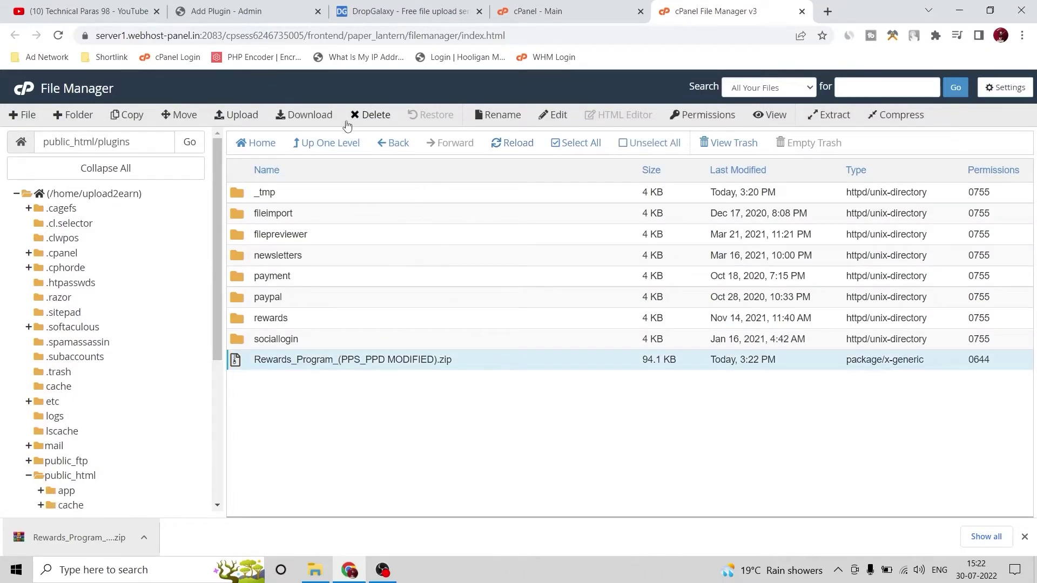
pyautogui.click(369, 116)
pyautogui.click(631, 336)
pyautogui.click(547, 8)
pyautogui.click(405, 11)
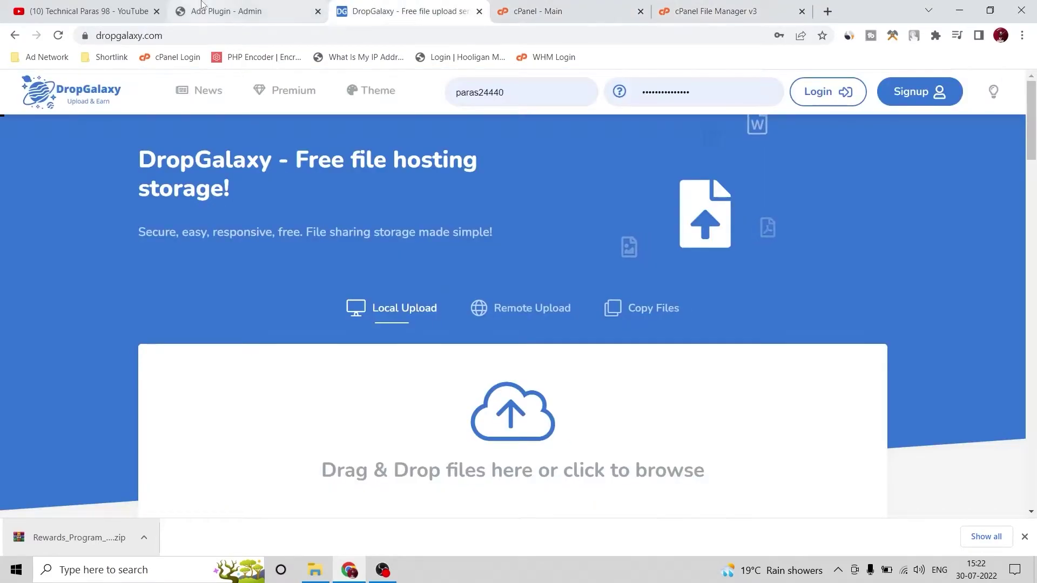
pyautogui.click(227, 11)
# Install Rewards Program from Plugins > Manage Plugins and confirm the installation
pyautogui.scroll(-3, 54, 378)
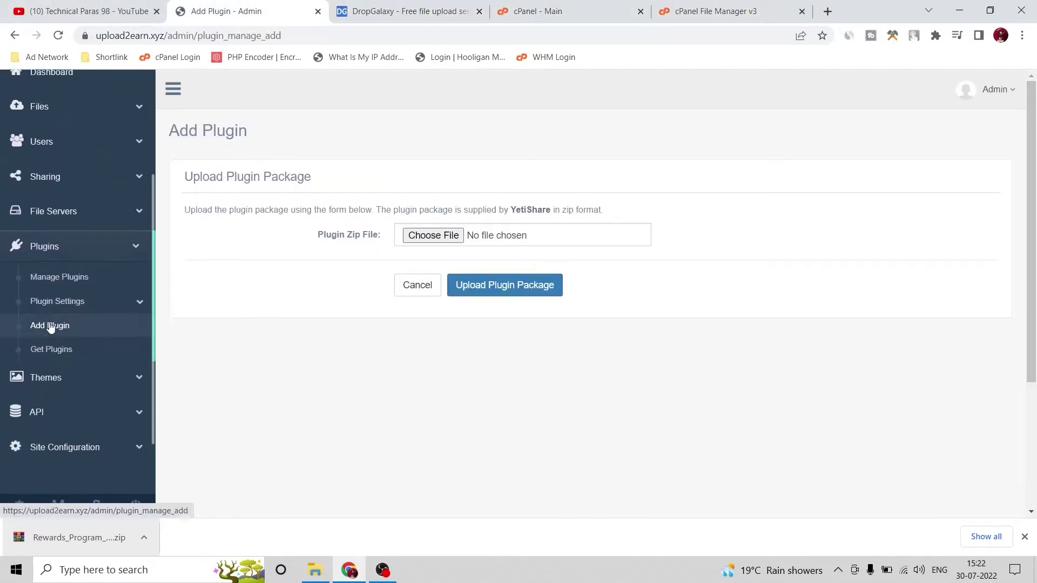
pyautogui.click(43, 264)
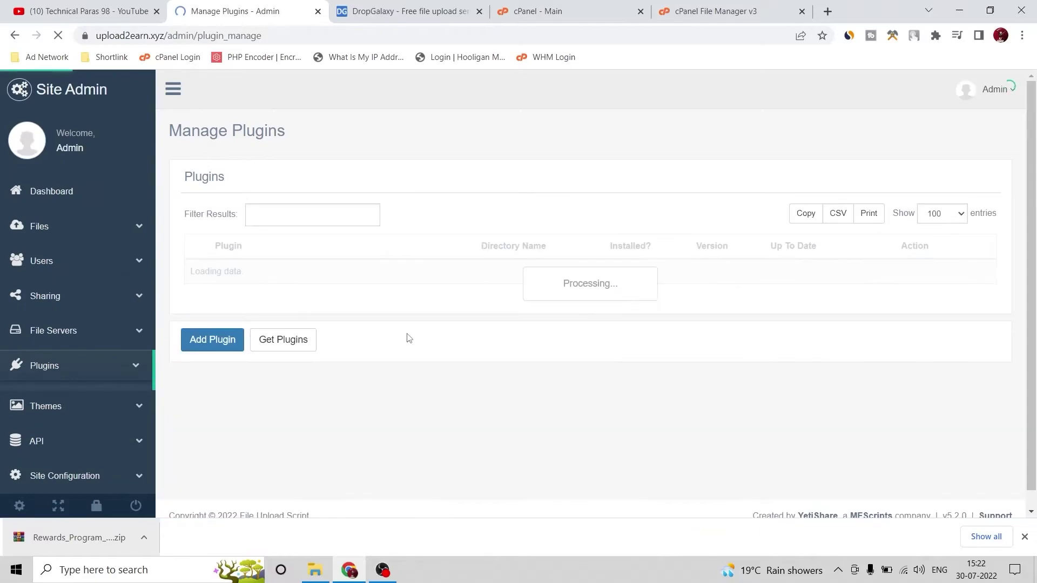
pyautogui.scroll(-1, 381, 316)
pyautogui.scroll(-2, 381, 316)
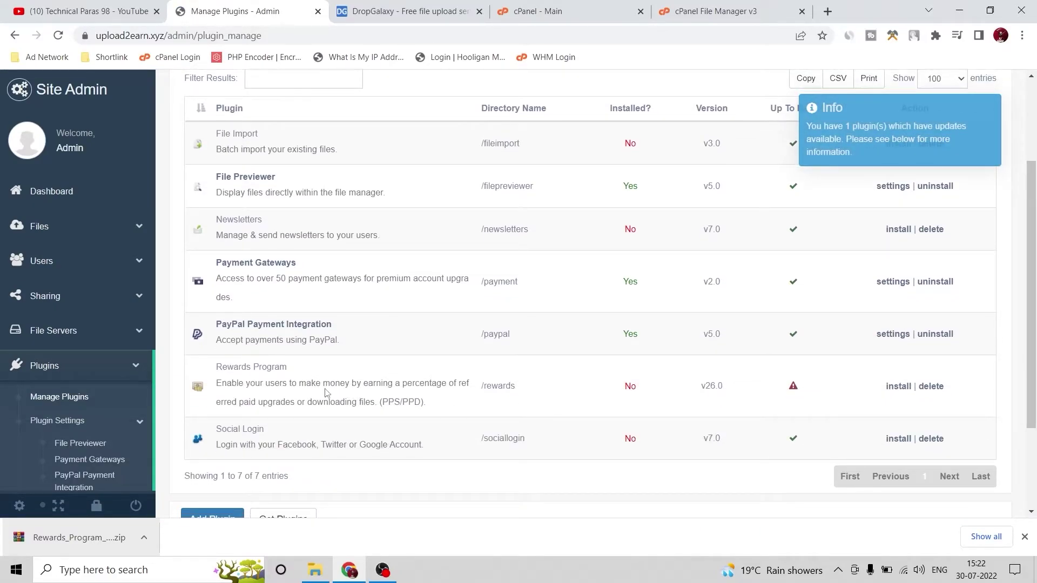
pyautogui.click(898, 386)
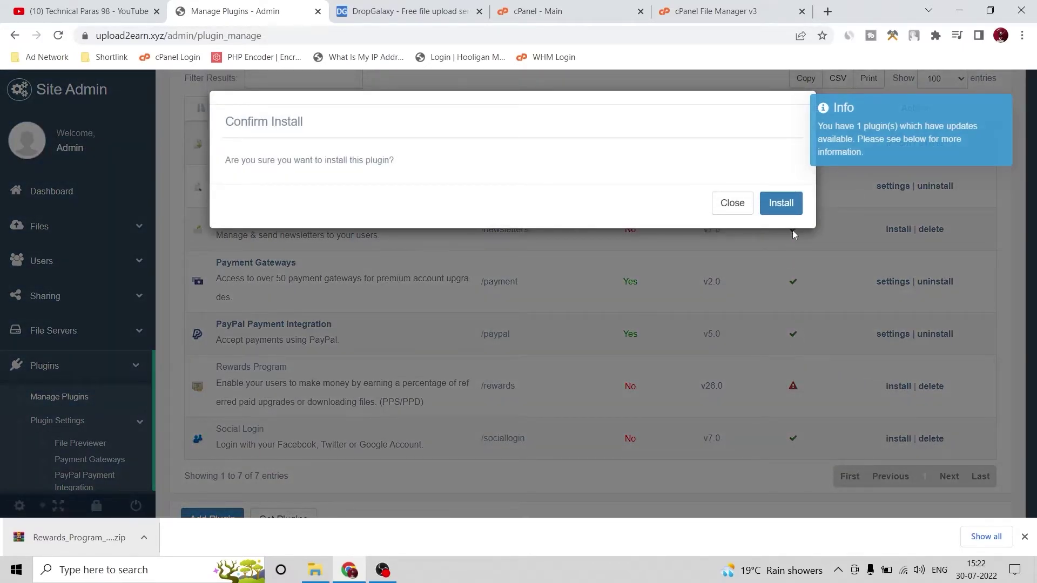
pyautogui.click(781, 204)
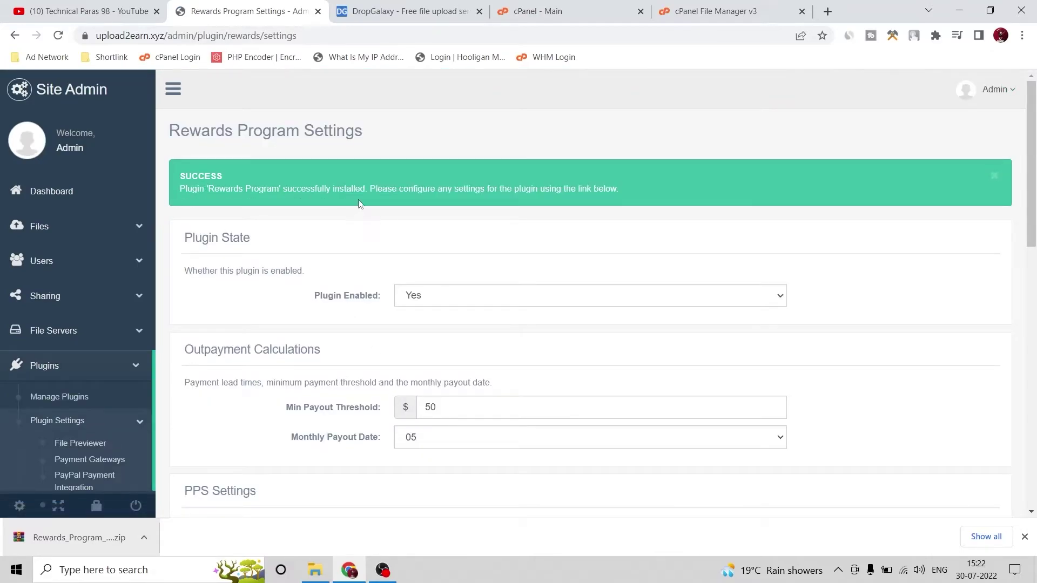
# Keep the Rewards Program plugin enabled with the monthly payout date at 05
pyautogui.scroll(-5, 316, 258)
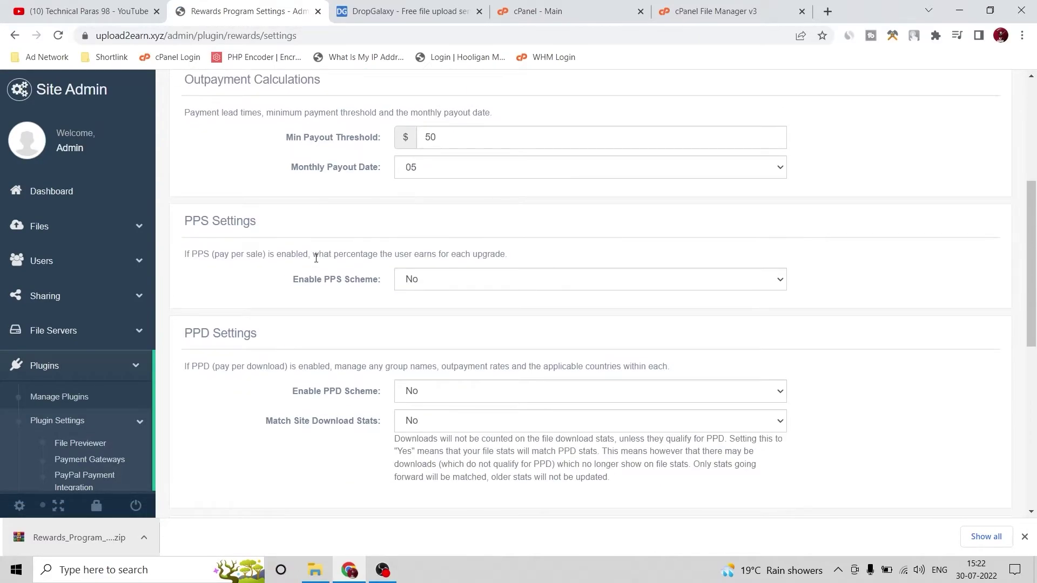
pyautogui.scroll(5, 316, 258)
pyautogui.click(418, 298)
pyautogui.click(409, 297)
pyautogui.scroll(-1, 333, 316)
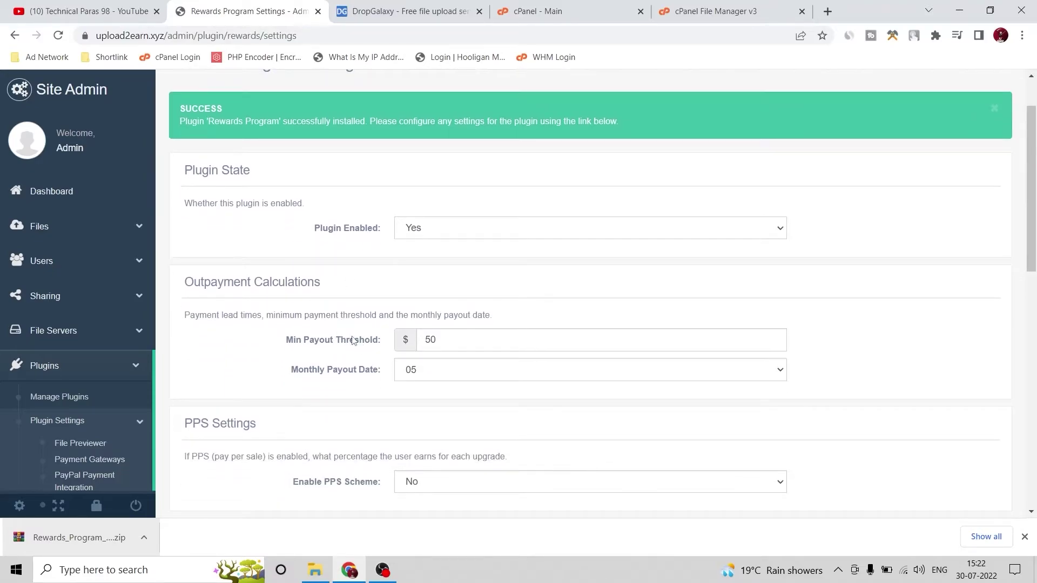
pyautogui.click(431, 367)
pyautogui.click(431, 368)
# Deselect Bank Transfer so PayPal is the only active withdrawal method
pyautogui.scroll(-3, 297, 322)
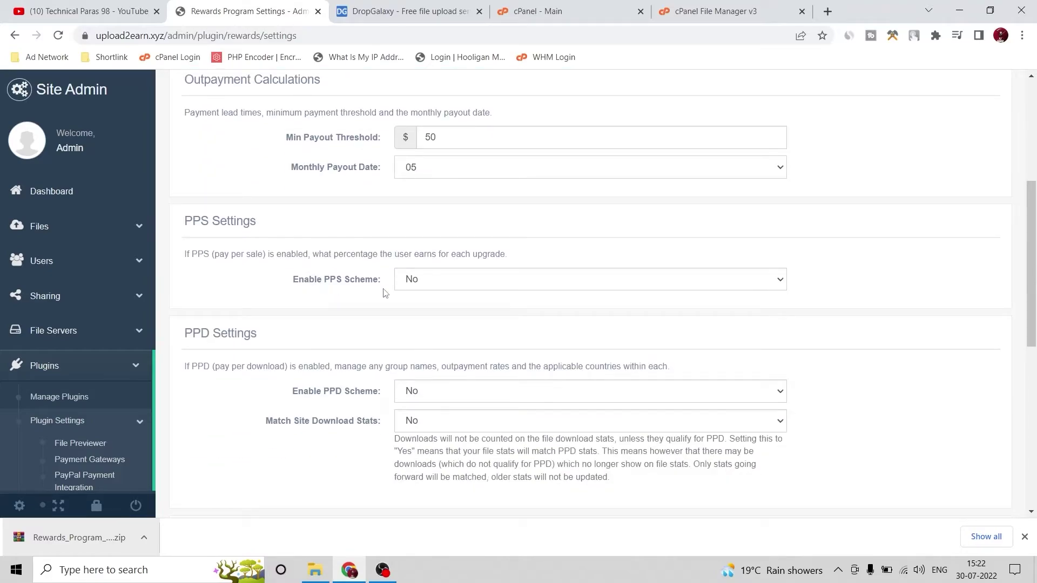
pyautogui.scroll(-5, 385, 292)
pyautogui.click(417, 301)
pyautogui.scroll(2, 417, 301)
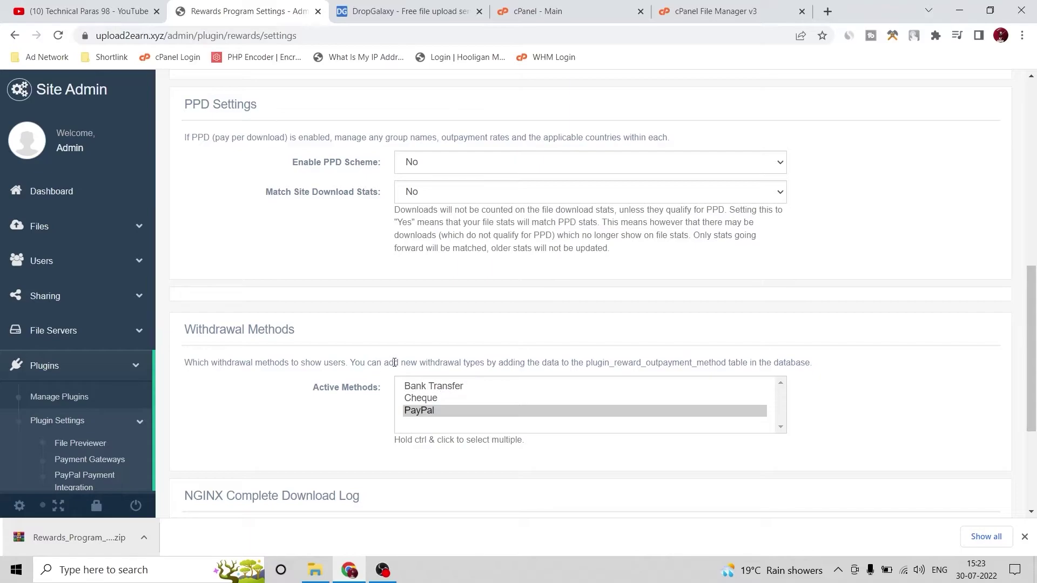
pyautogui.scroll(-1, 322, 354)
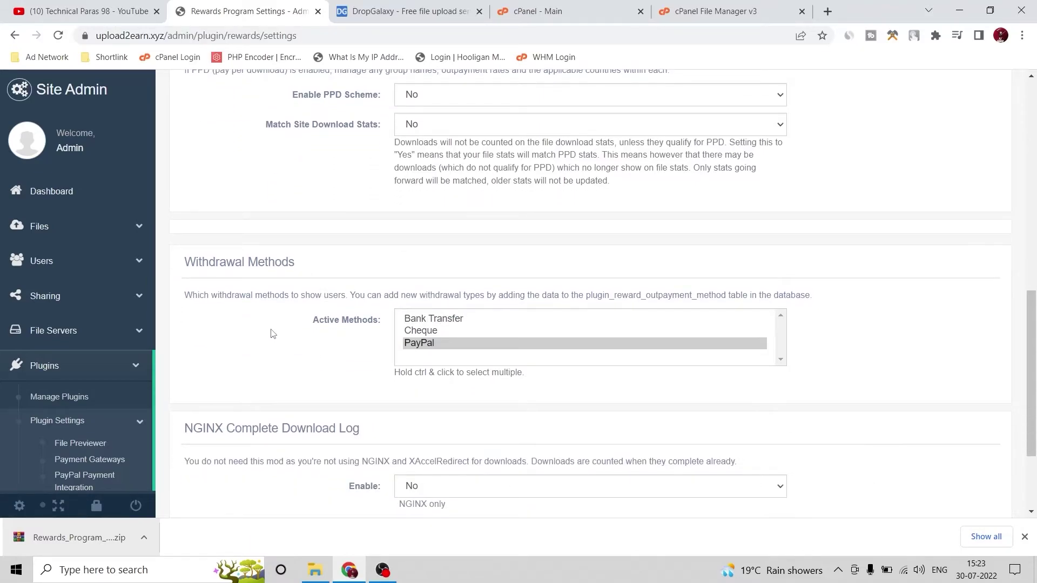
# Read the settings note about the database table
pyautogui.moveTo(531, 295); pyautogui.dragTo(868, 311)
pyautogui.click(868, 310)
pyautogui.scroll(-2, 352, 335)
pyautogui.scroll(4, 347, 348)
pyautogui.scroll(-4, 347, 348)
pyautogui.scroll(-3, 3, 348)
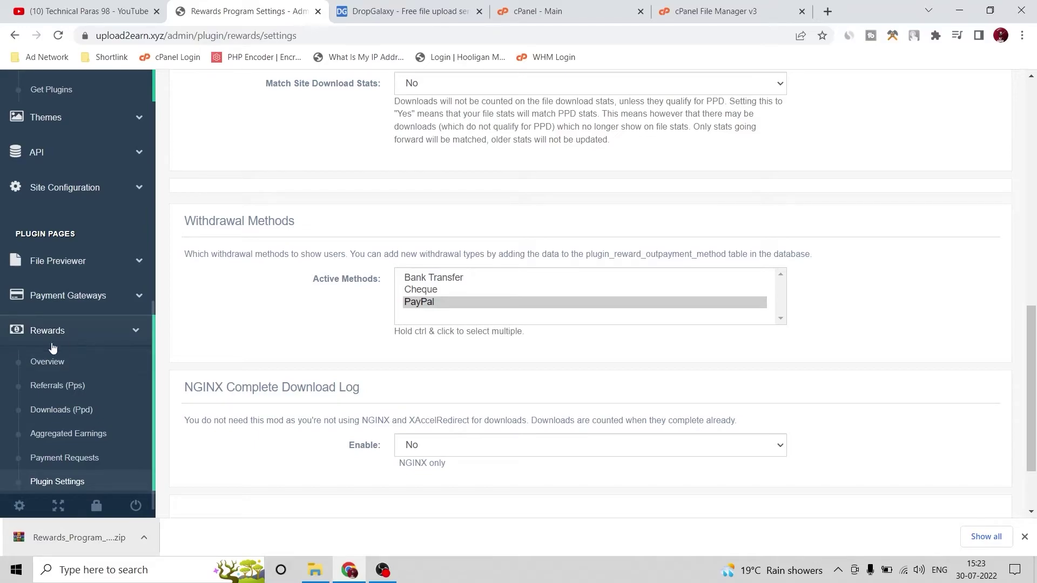
# Review the Rewards Overview and Referrals (PPS) earnings pages
pyautogui.click(54, 362)
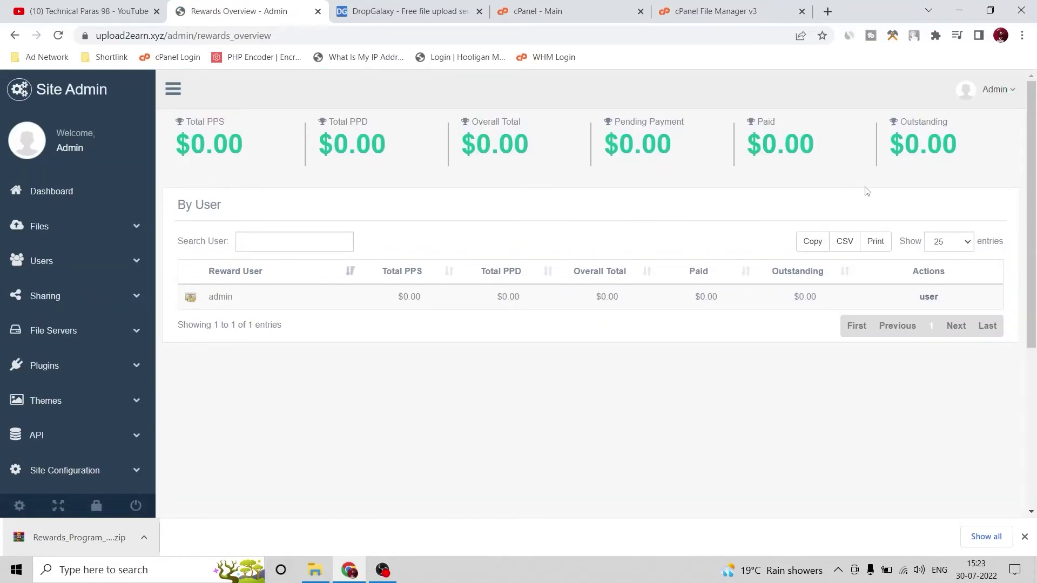
pyautogui.scroll(-5, 84, 408)
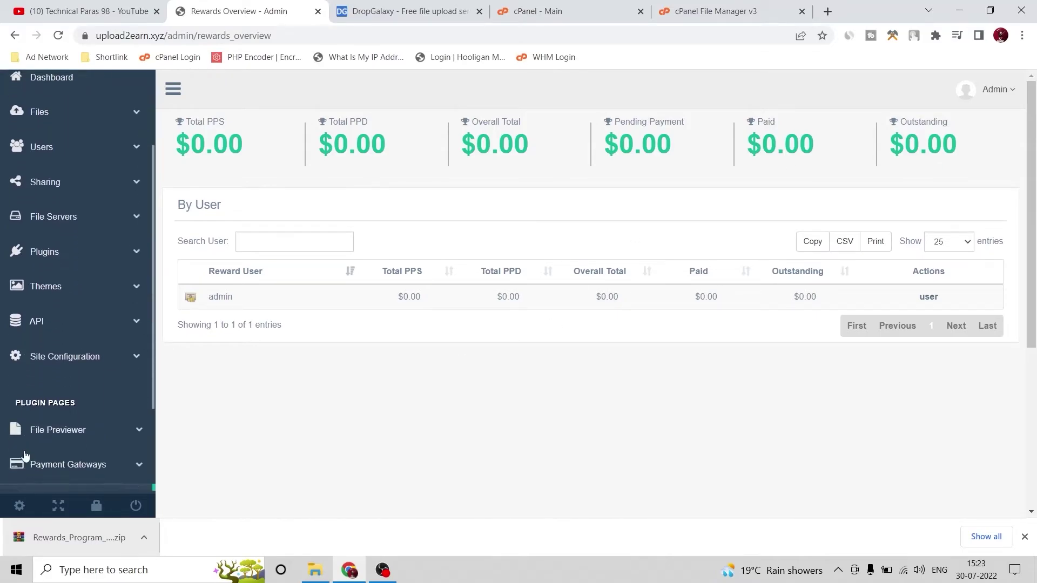
pyautogui.click(57, 387)
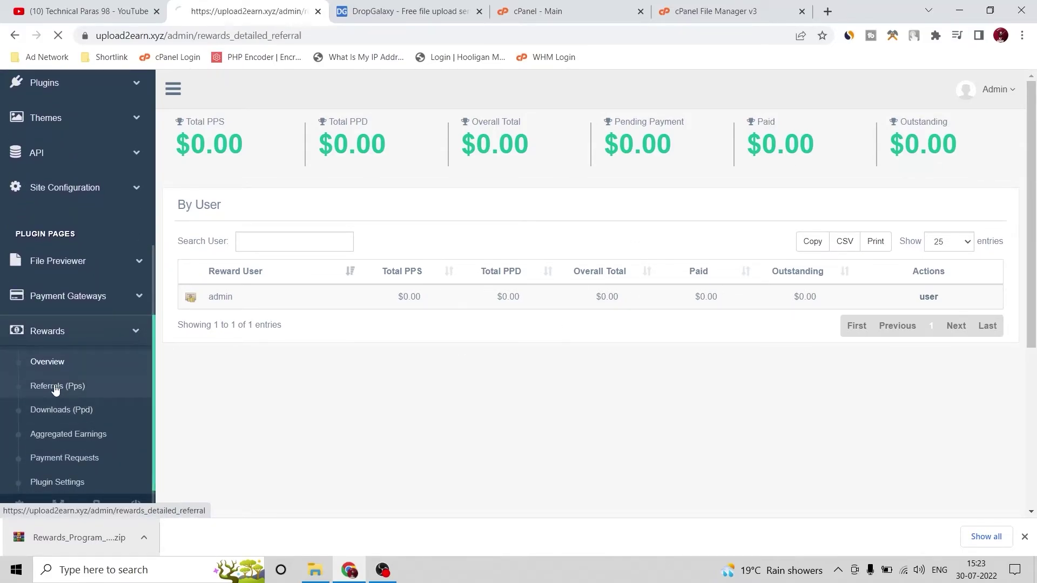
pyautogui.scroll(-3, 58, 428)
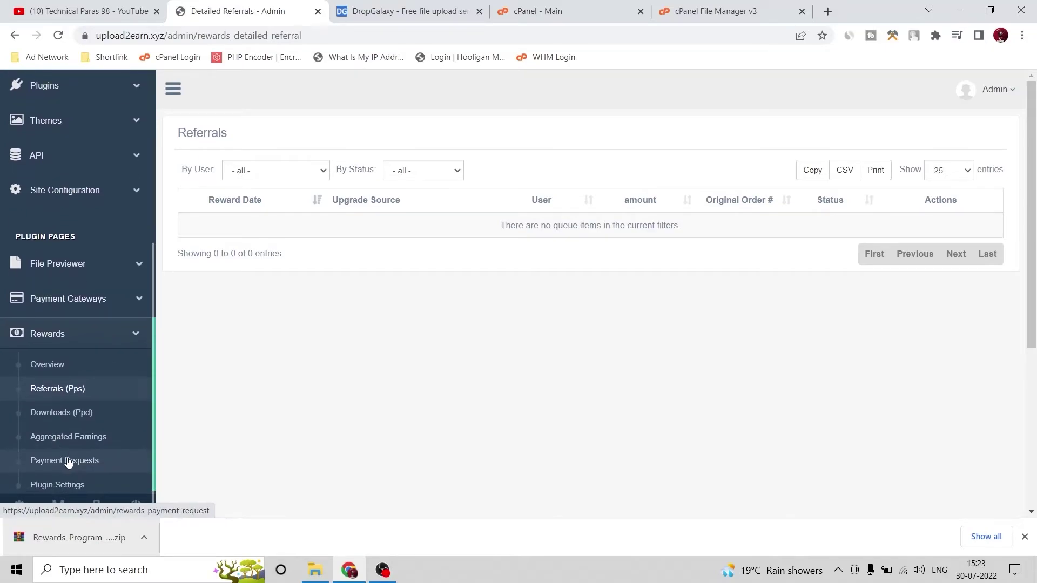
# Collapse Rewards in the sidebar and expand Site Configuration > System Tools
pyautogui.click(130, 335)
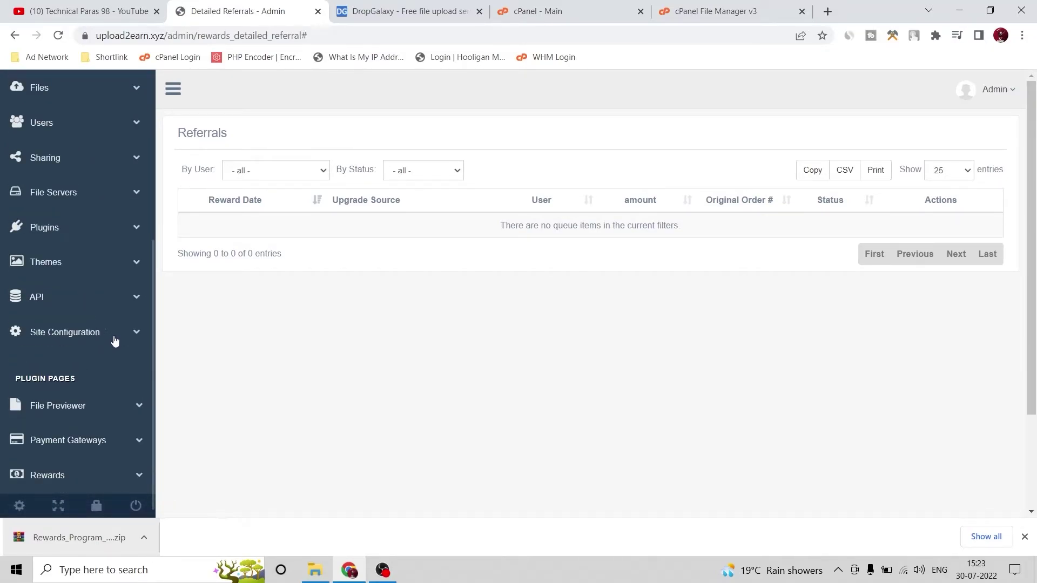
pyautogui.click(114, 340)
pyautogui.scroll(-1, 97, 324)
pyautogui.click(81, 339)
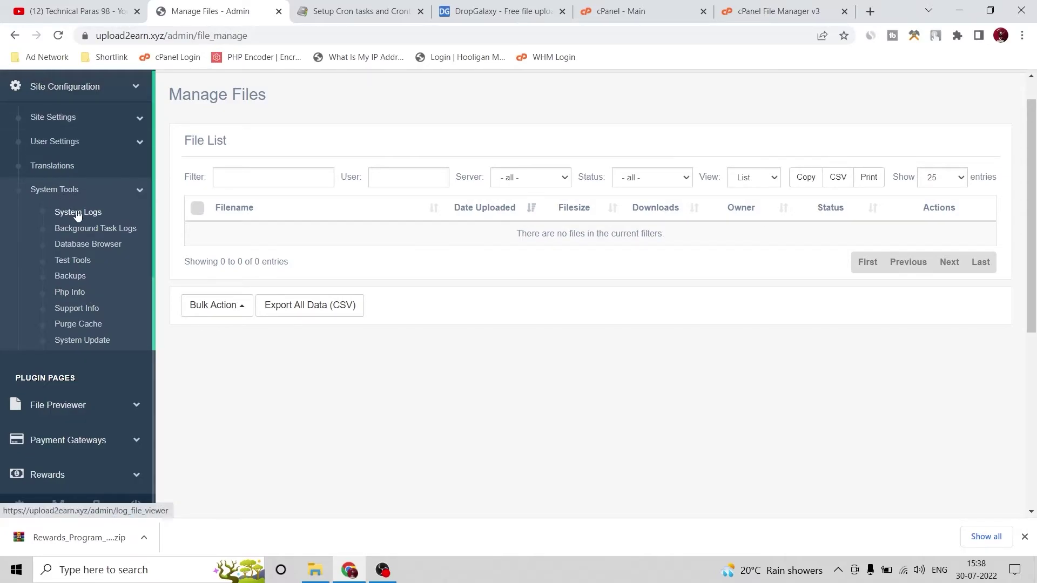
# Open Background Task Logs and review the eight cron tasks, such as auto_prune.cron.php
pyautogui.click(106, 233)
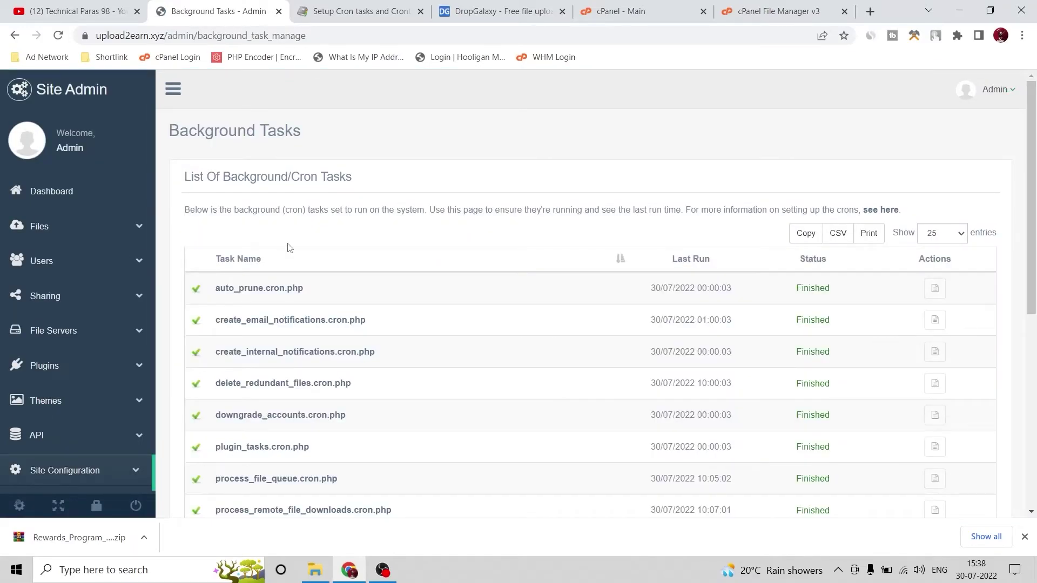
pyautogui.scroll(-3, 324, 262)
pyautogui.moveTo(415, 375); pyautogui.dragTo(215, 151)
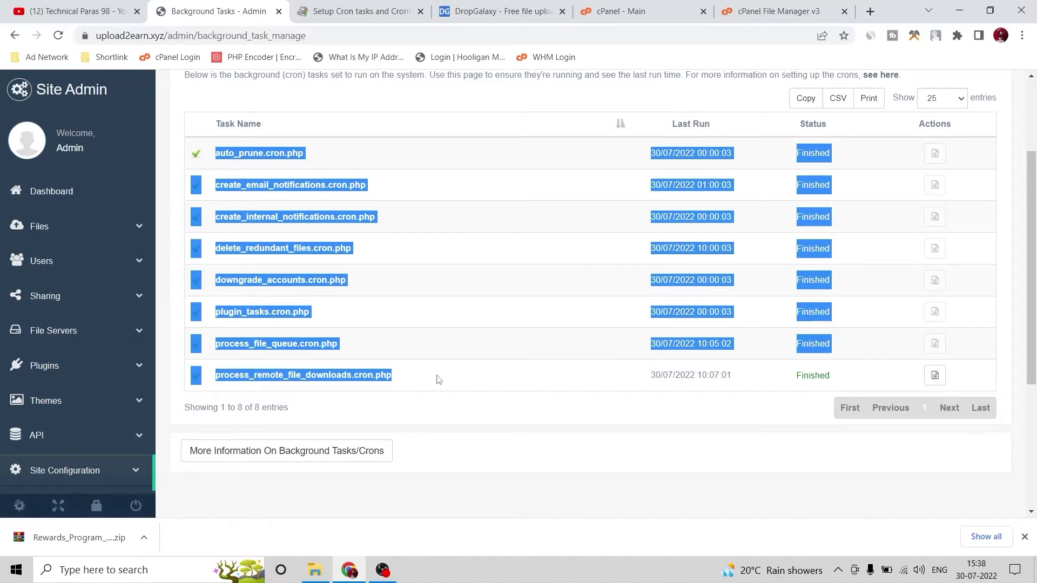
pyautogui.click(457, 405)
pyautogui.scroll(3, 476, 372)
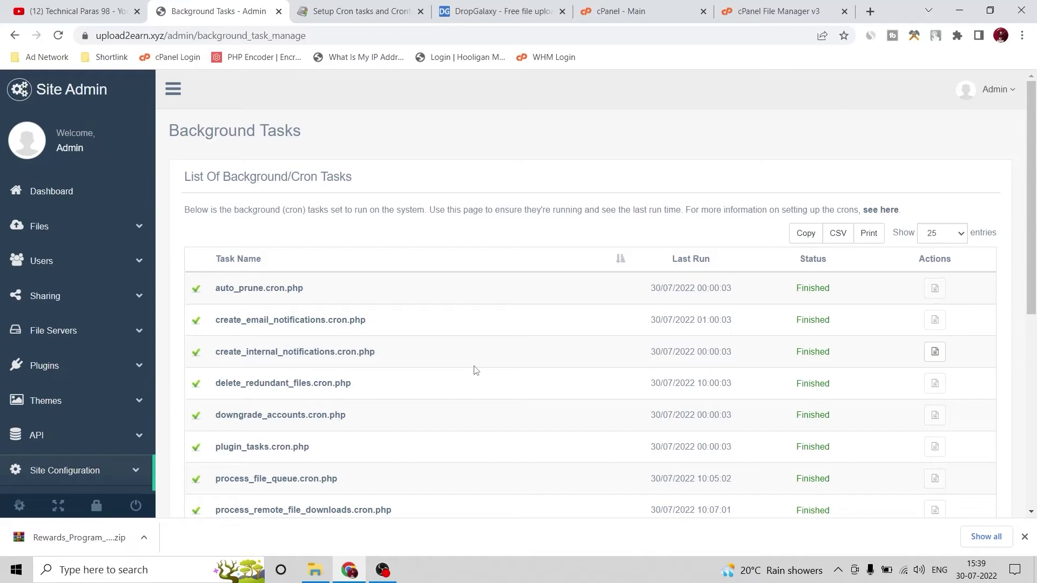
pyautogui.scroll(-1, 474, 368)
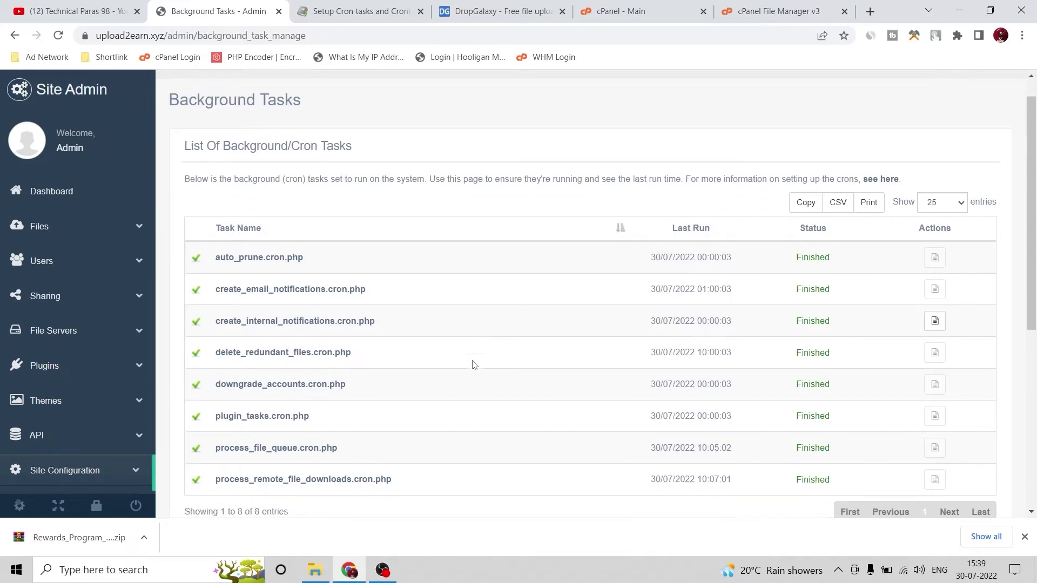
pyautogui.scroll(1, 474, 365)
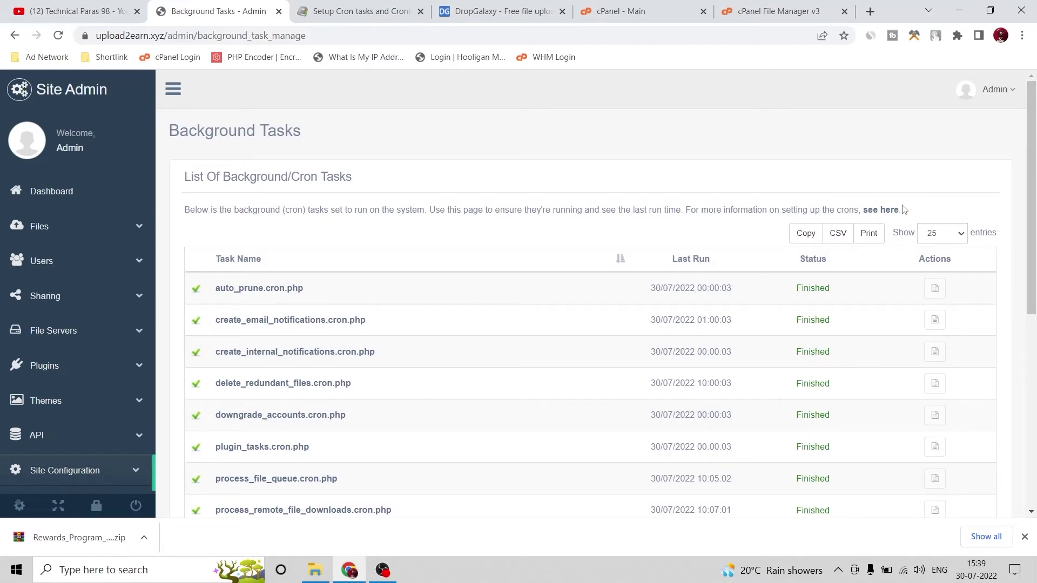
# Copy 'app/tasks/' from the first cron line of the 'Setup Cron tasks and Crontab' article
pyautogui.click(329, 11)
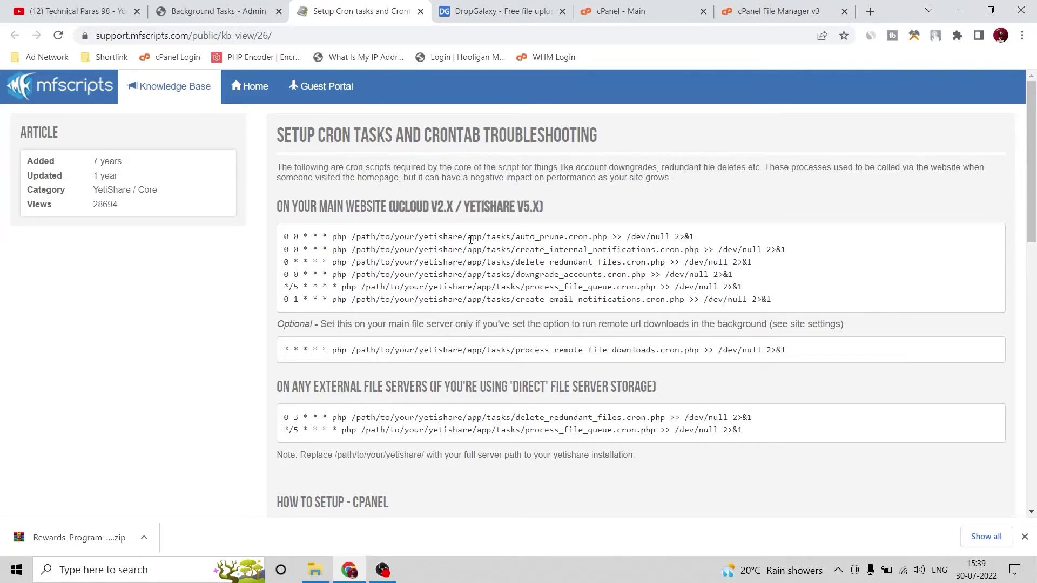
pyautogui.moveTo(470, 236); pyautogui.dragTo(517, 238)
pyautogui.rightClick(497, 237)
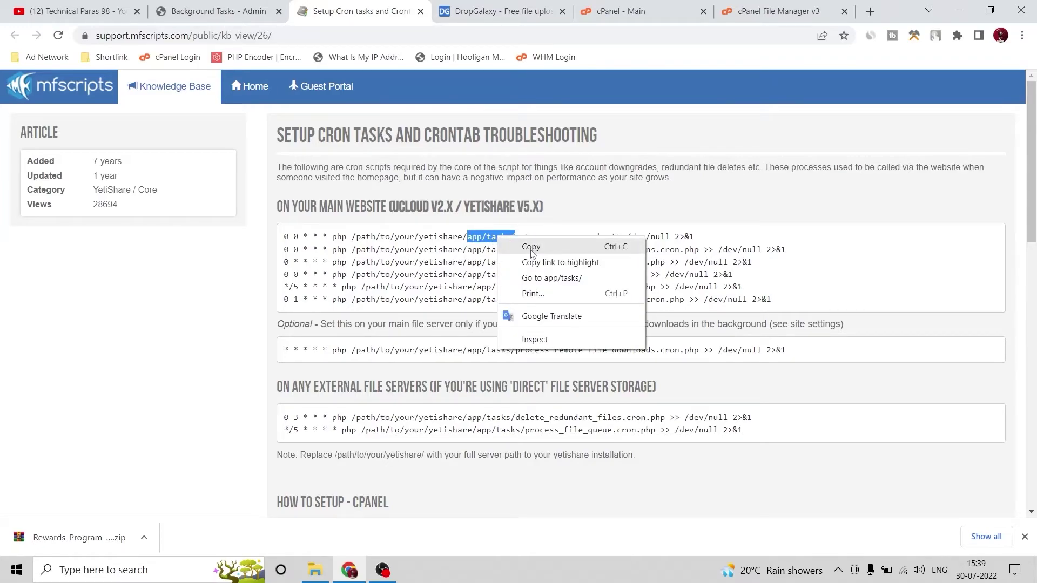
pyautogui.click(531, 249)
# Open cPanel Cron Jobs and enter 'app/tasks/' in the new job's Command box
pyautogui.click(621, 11)
pyautogui.scroll(-5, 163, 287)
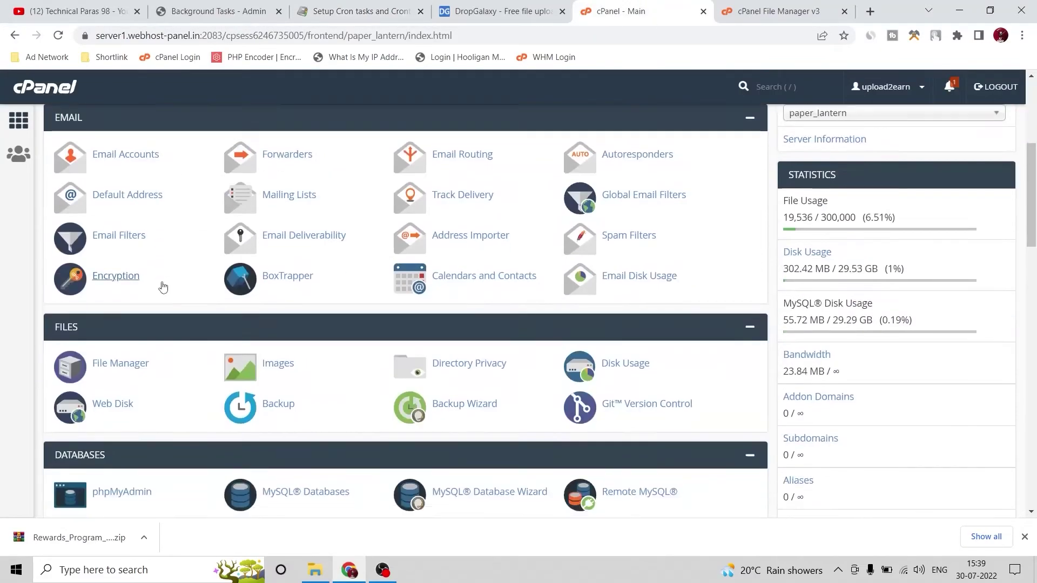
pyautogui.scroll(-13, 163, 287)
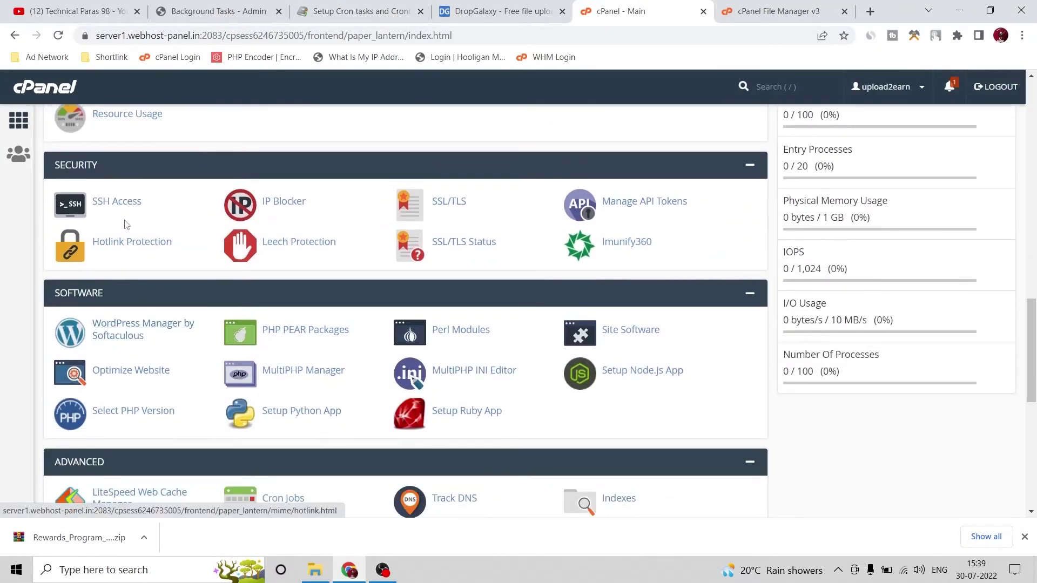
pyautogui.scroll(-3, 125, 226)
pyautogui.click(284, 307)
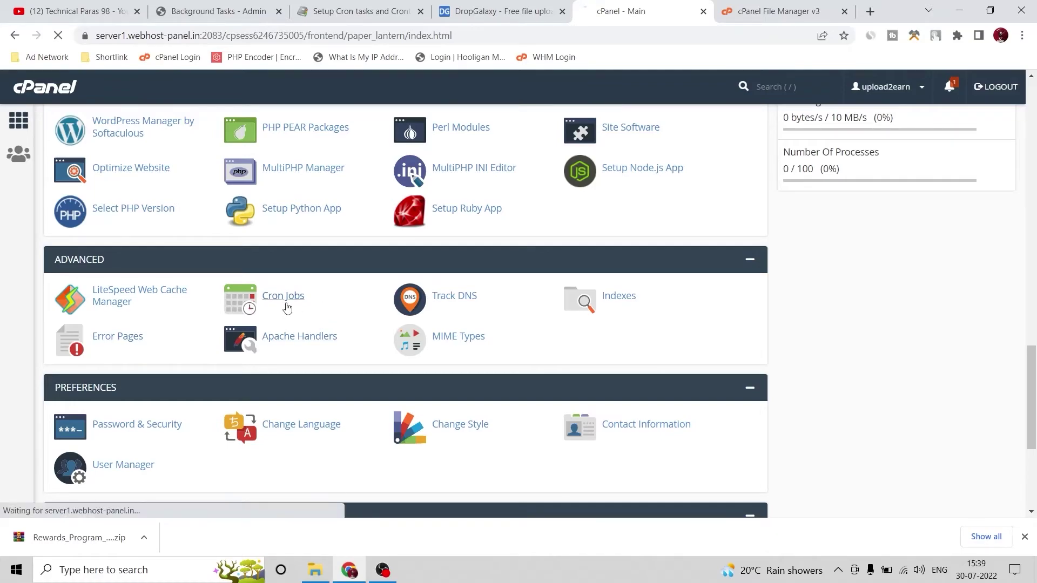
pyautogui.scroll(-8, 115, 319)
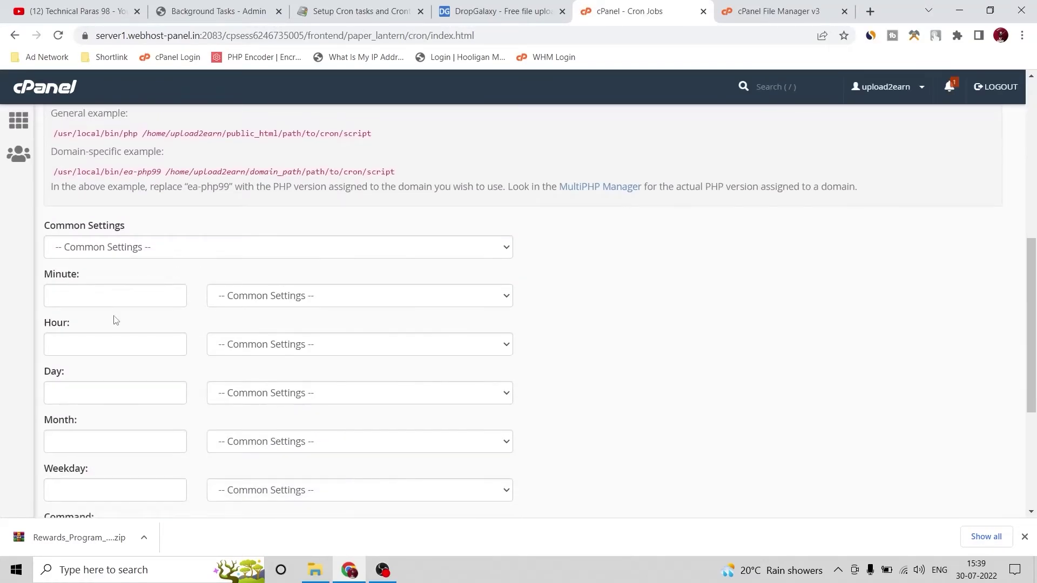
pyautogui.scroll(-4, 115, 318)
pyautogui.click(121, 299)
pyautogui.write('app/tasks/')
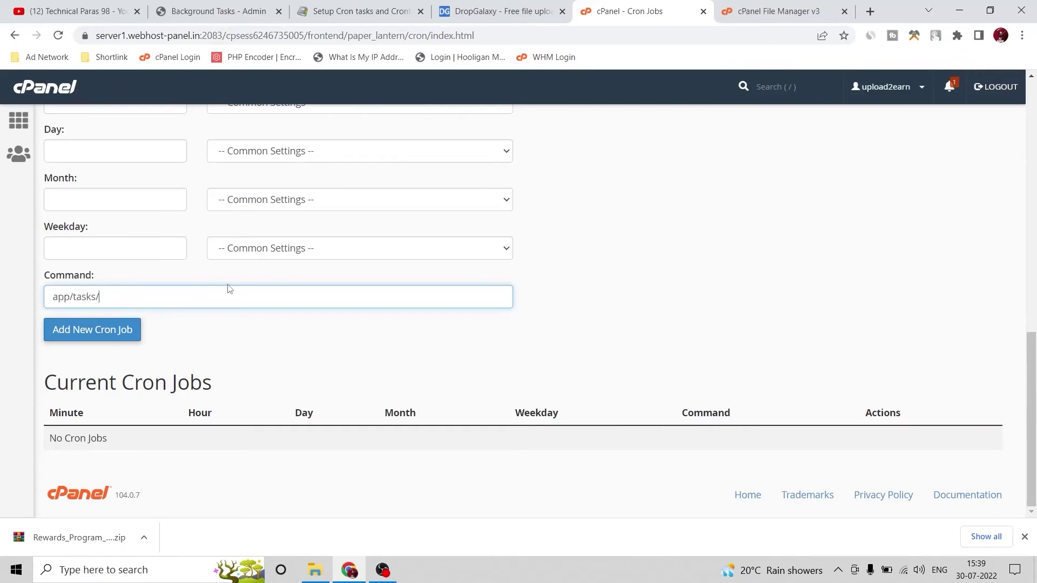
# Append auto_prune.cron.php, taken from the Background Tasks list, to the command path
pyautogui.click(227, 11)
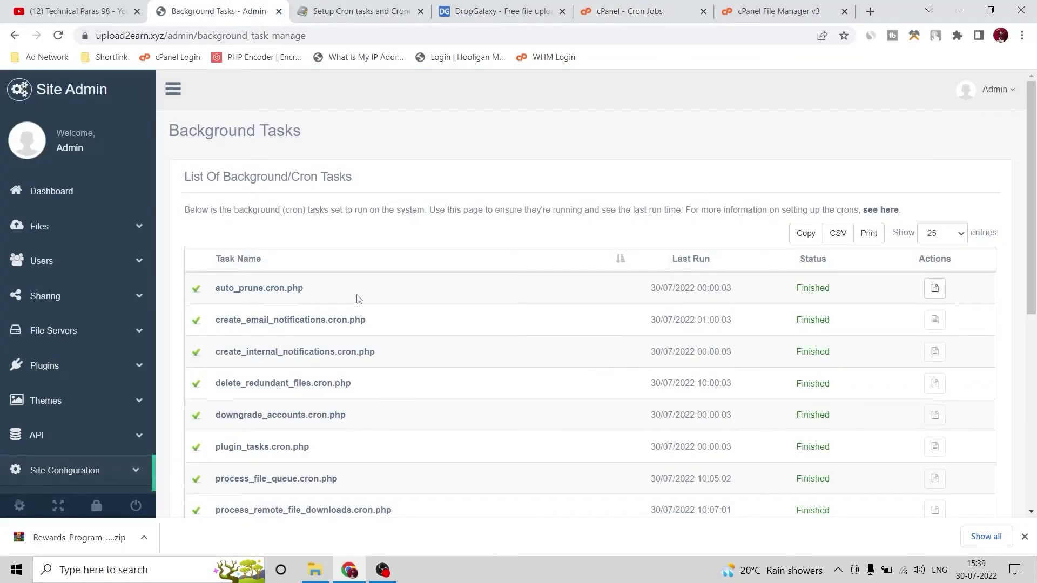
pyautogui.moveTo(349, 290); pyautogui.dragTo(218, 306)
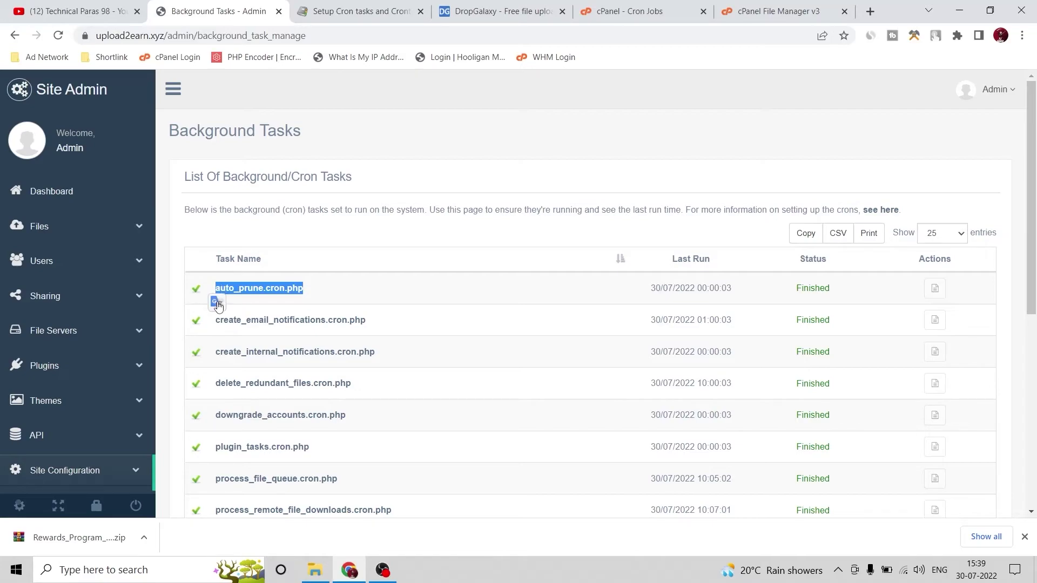
pyautogui.click(632, 11)
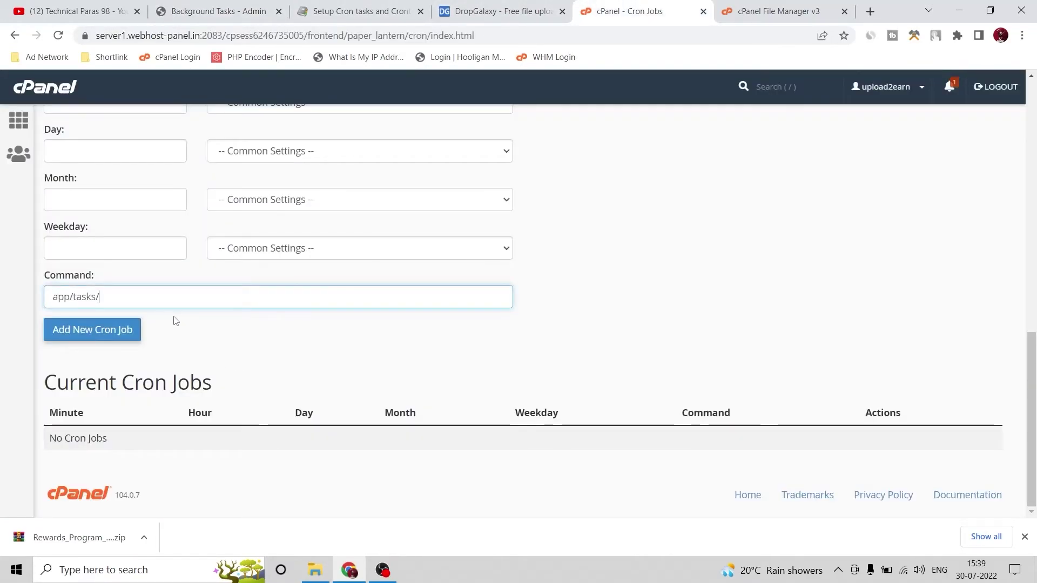
pyautogui.hotkey('ctrl', 'v')
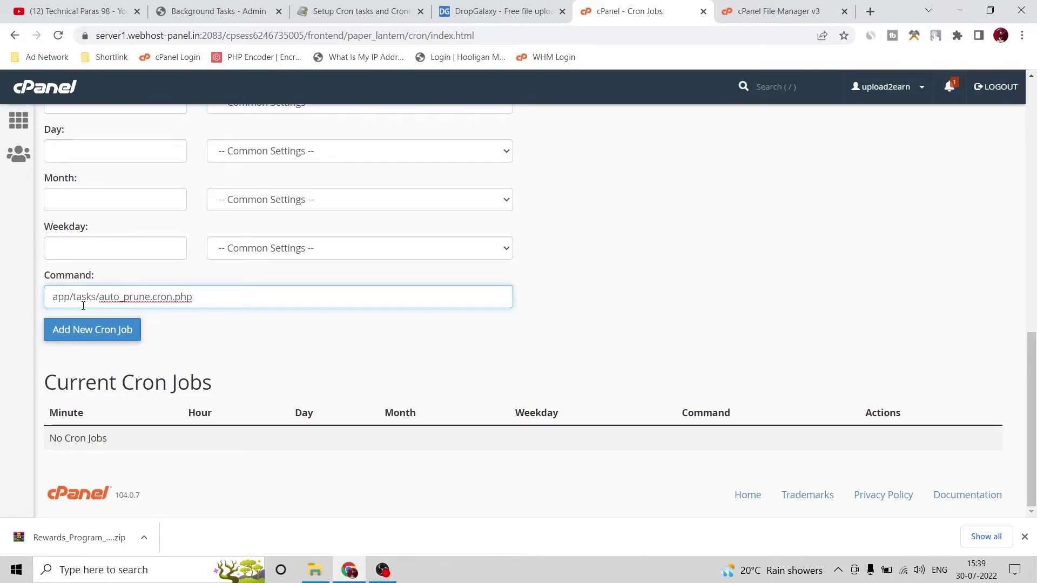
# Copy the example PHP path and prefix it to the command, so it runs /usr/local/bin/php
pyautogui.scroll(6, 676, 280)
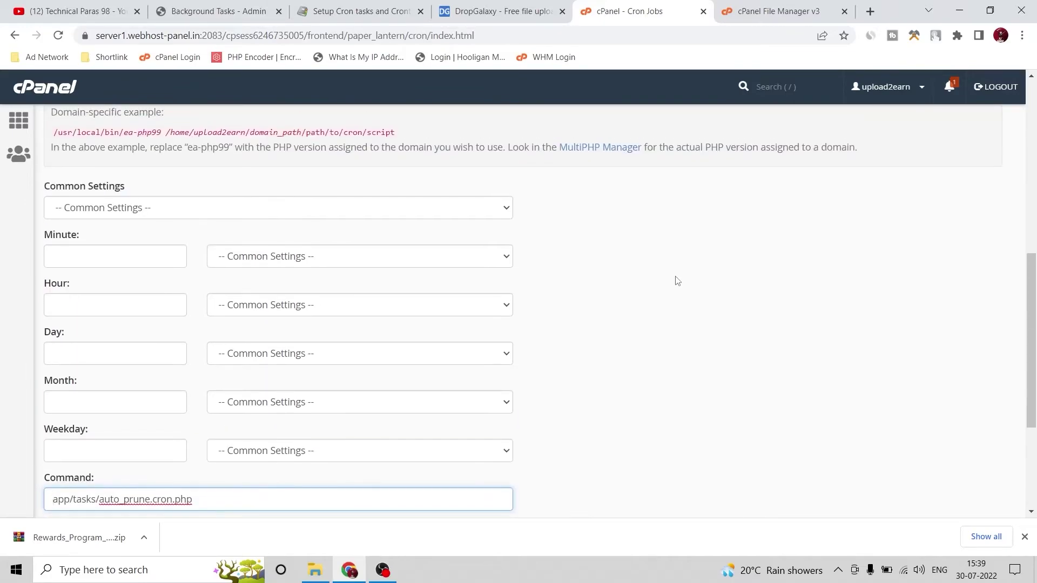
pyautogui.moveTo(54, 300); pyautogui.dragTo(275, 298)
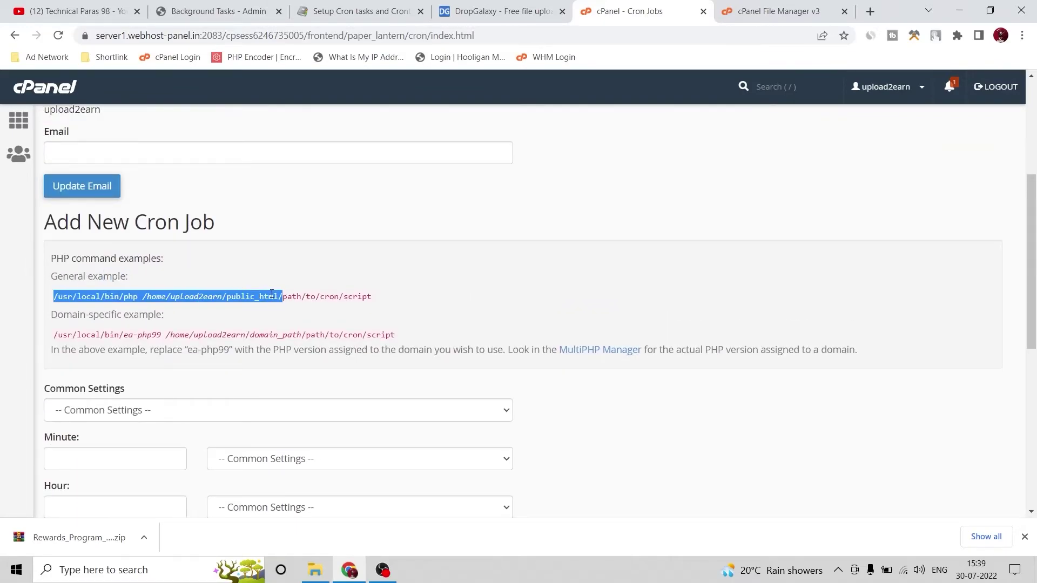
pyautogui.rightClick(272, 295)
pyautogui.click(296, 306)
pyautogui.scroll(-5, 250, 294)
pyautogui.click(58, 368)
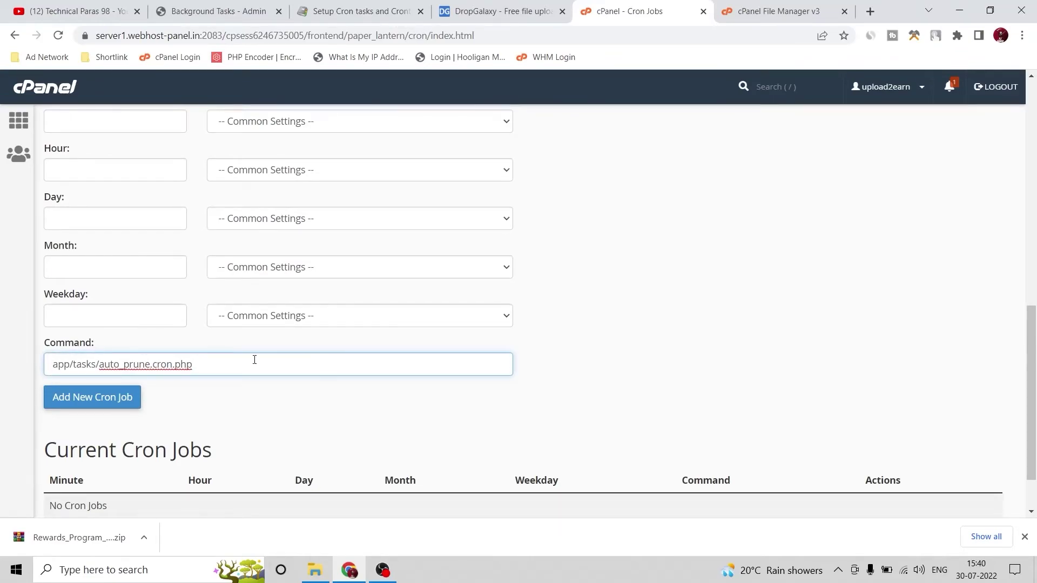
pyautogui.hotkey('ctrl', 'v')
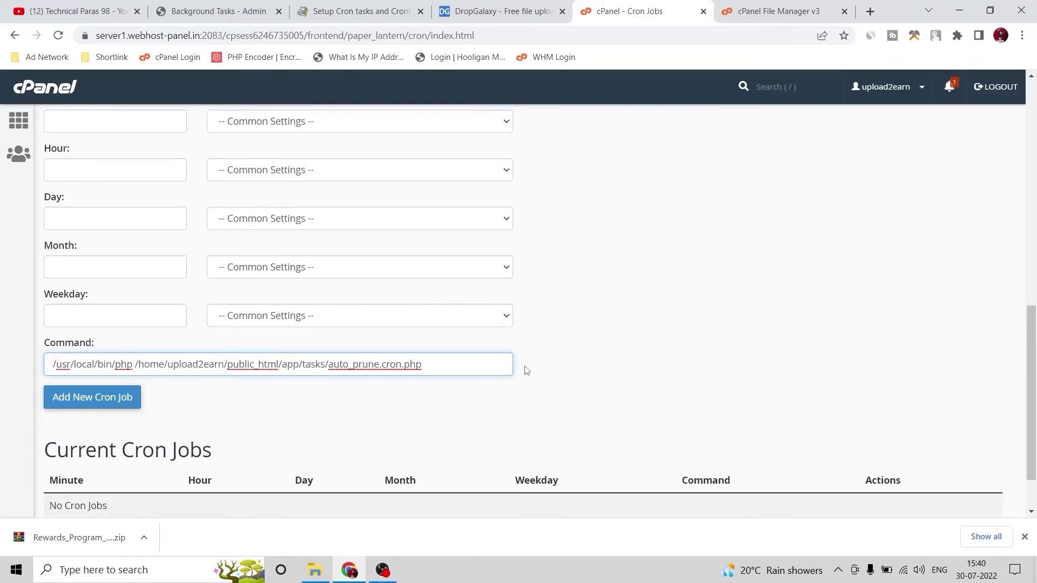
# Copy 'auto_prune.cron' from the command and return to the cron setup guide
pyautogui.moveTo(476, 361); pyautogui.dragTo(15, 370)
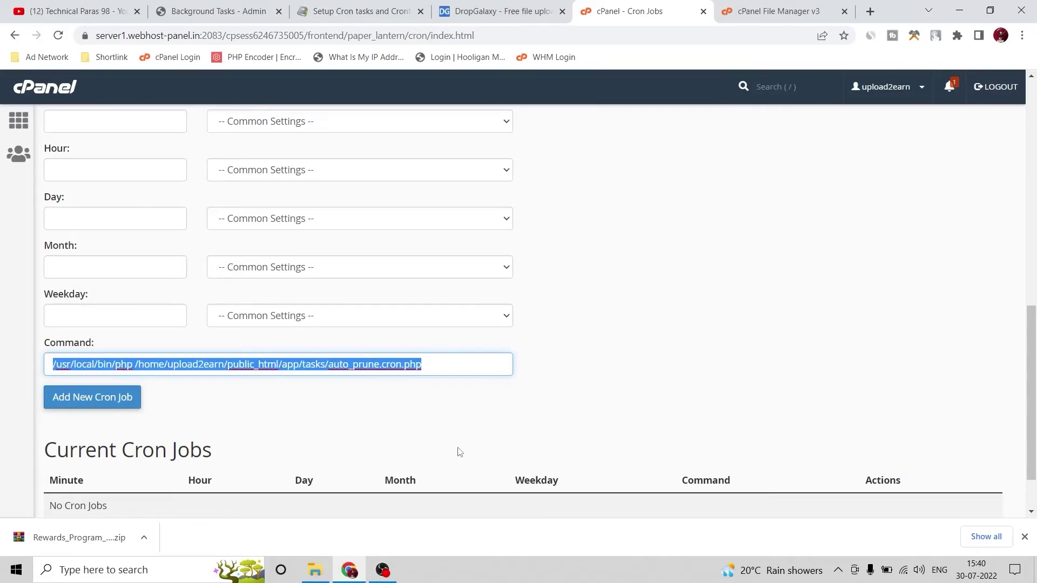
pyautogui.click(393, 422)
pyautogui.moveTo(331, 369); pyautogui.dragTo(397, 370)
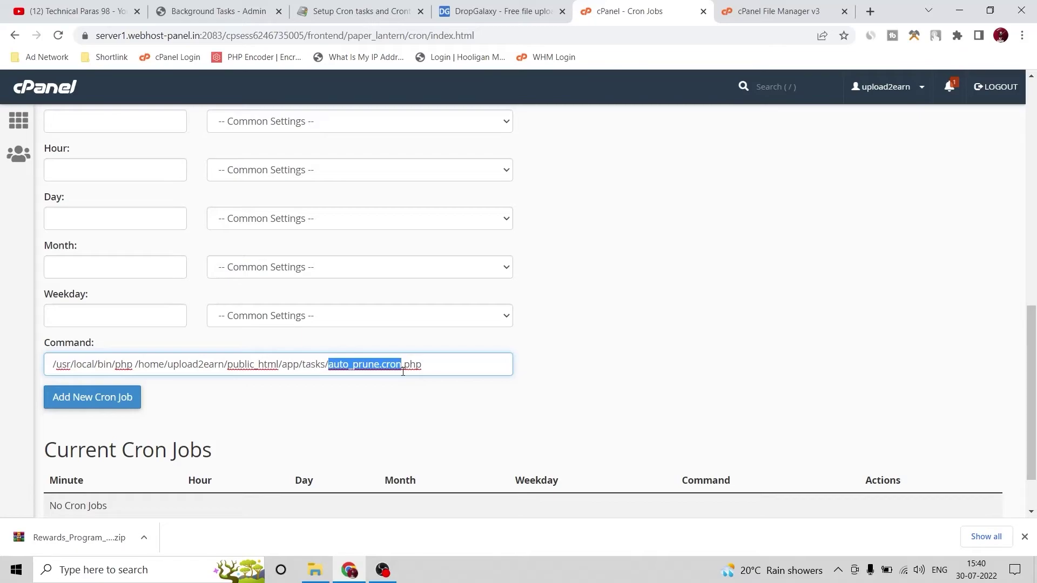
pyautogui.rightClick(396, 368)
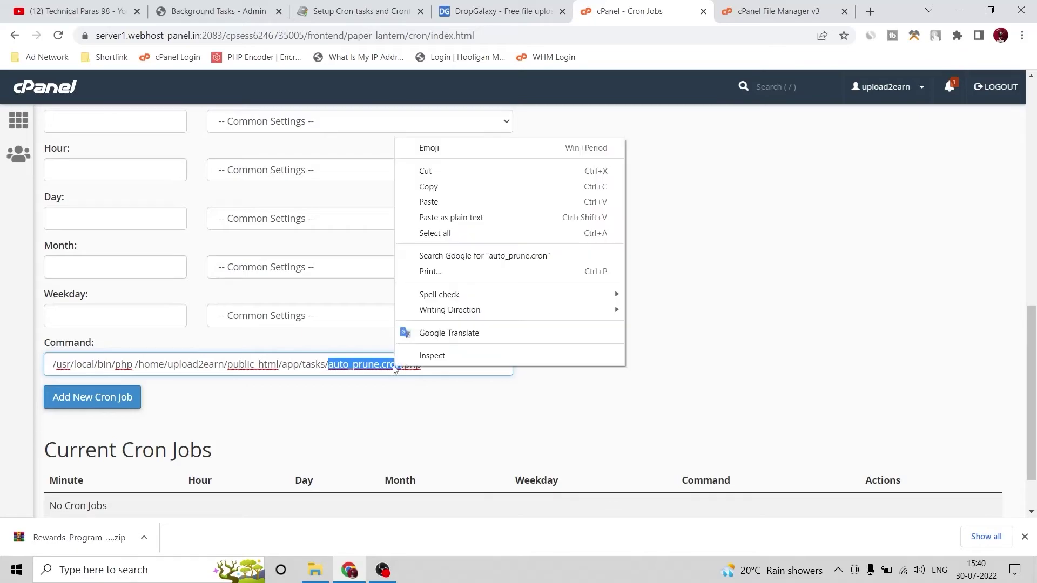
pyautogui.click(441, 190)
pyautogui.click(379, 13)
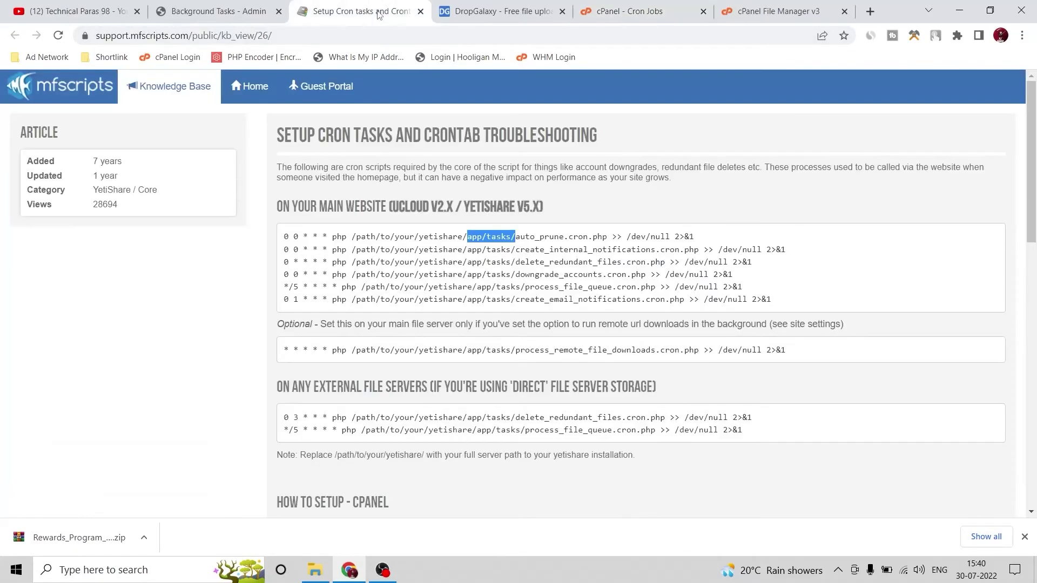
# Find auto_prune.cron in the guide, note its '0 0 * * *' schedule, then return to cPanel
pyautogui.hotkey('ctrl', 'f')
pyautogui.hotkey('ctrl', 'v')
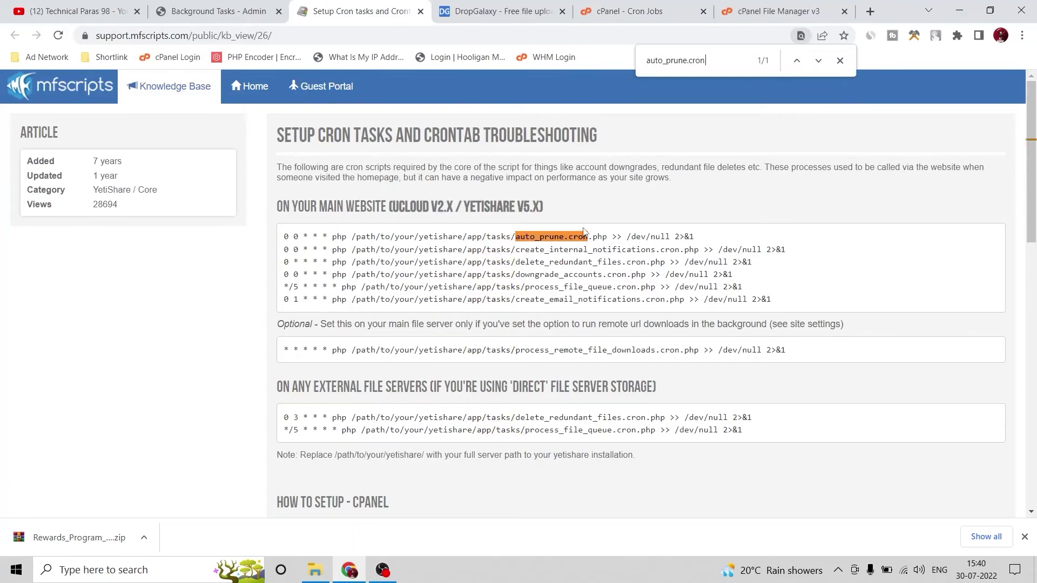
pyautogui.moveTo(605, 238); pyautogui.dragTo(410, 246)
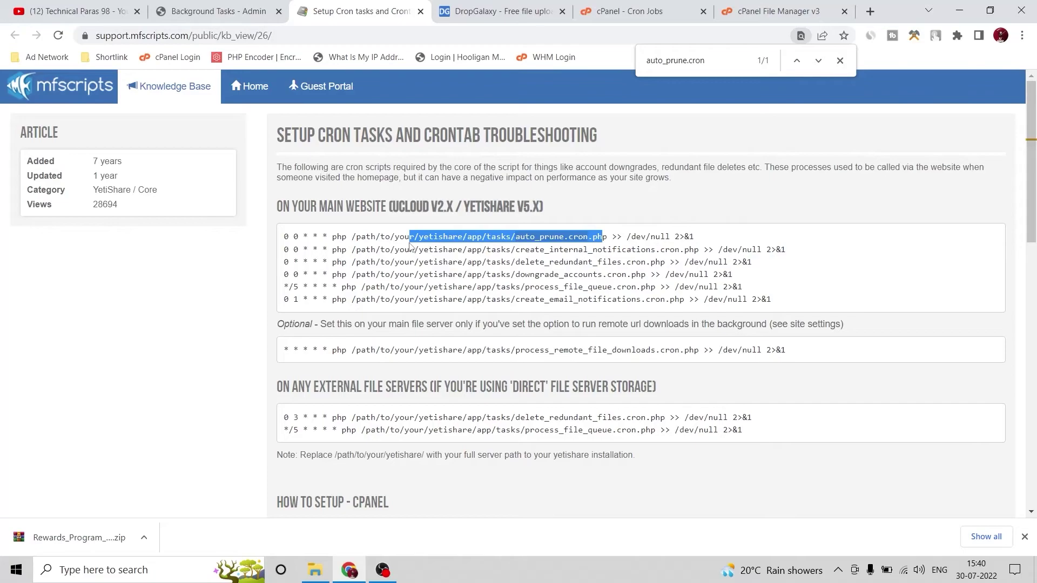
pyautogui.click(327, 210)
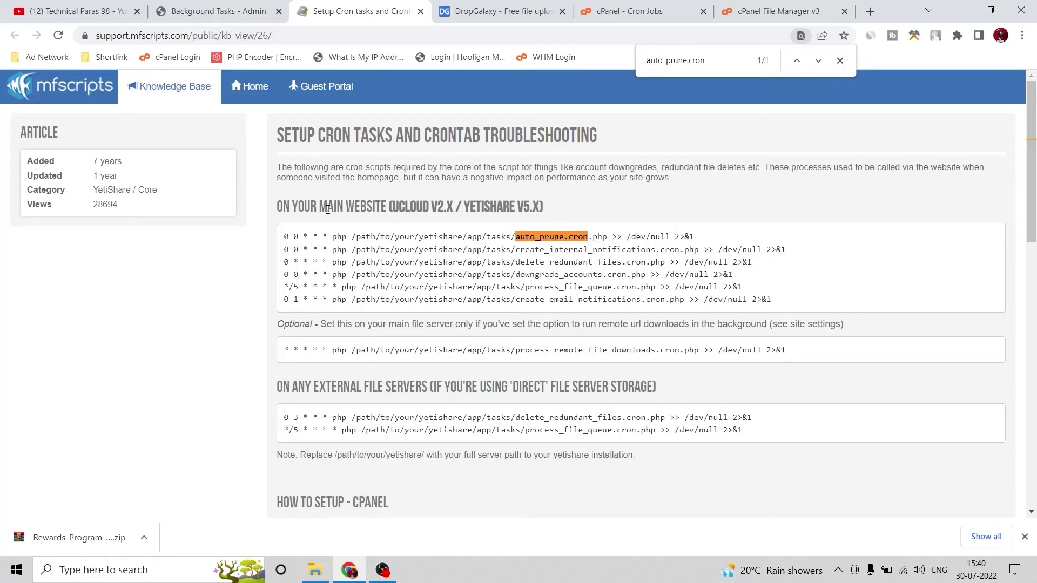
pyautogui.moveTo(281, 239); pyautogui.dragTo(324, 238)
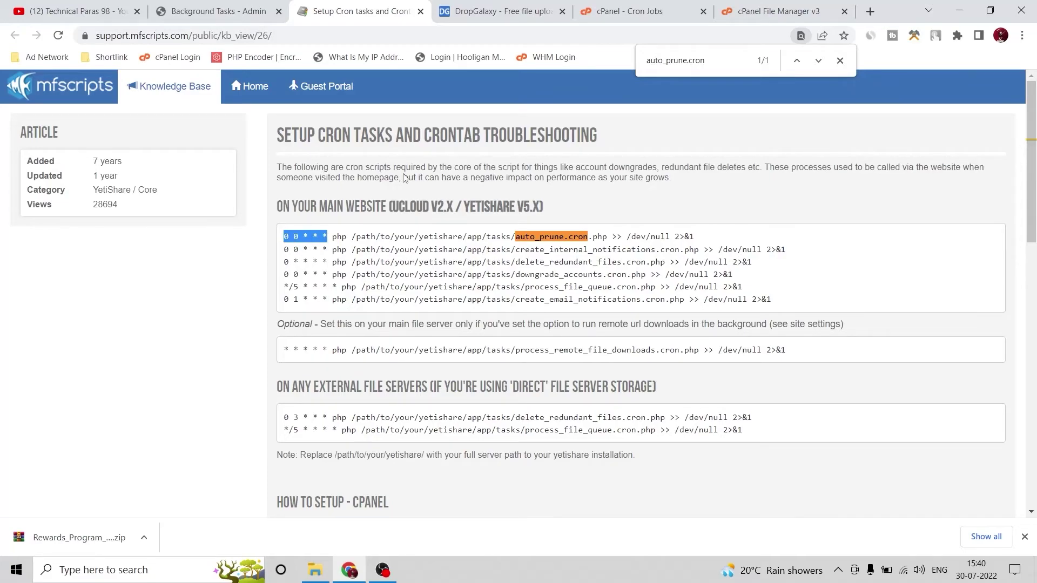
pyautogui.click(629, 11)
pyautogui.scroll(1, 214, 225)
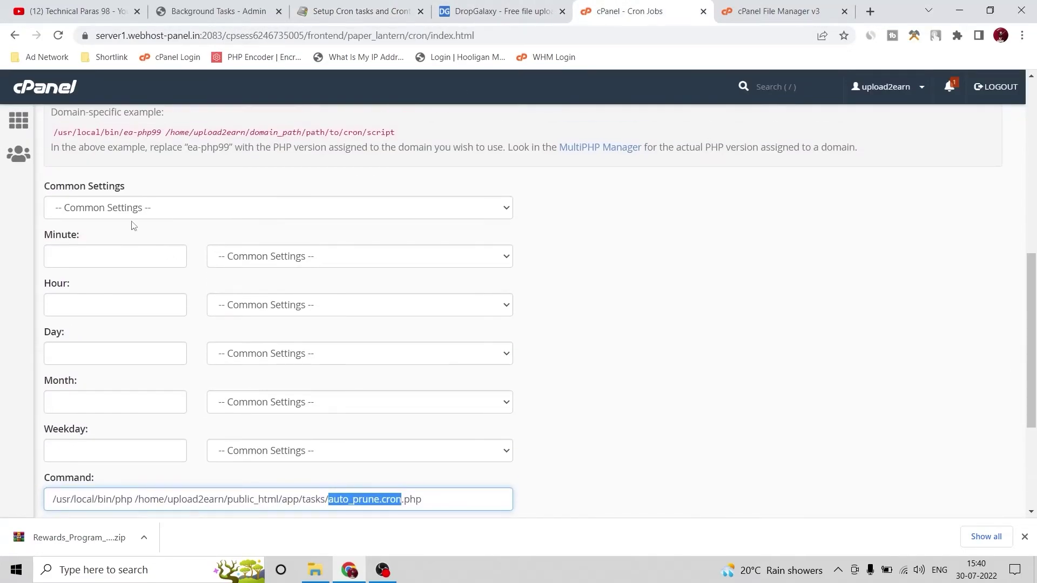
# Add the auto_prune.cron.php job with the 'Once Per Day (0 0 * * *)' schedule
pyautogui.click(120, 217)
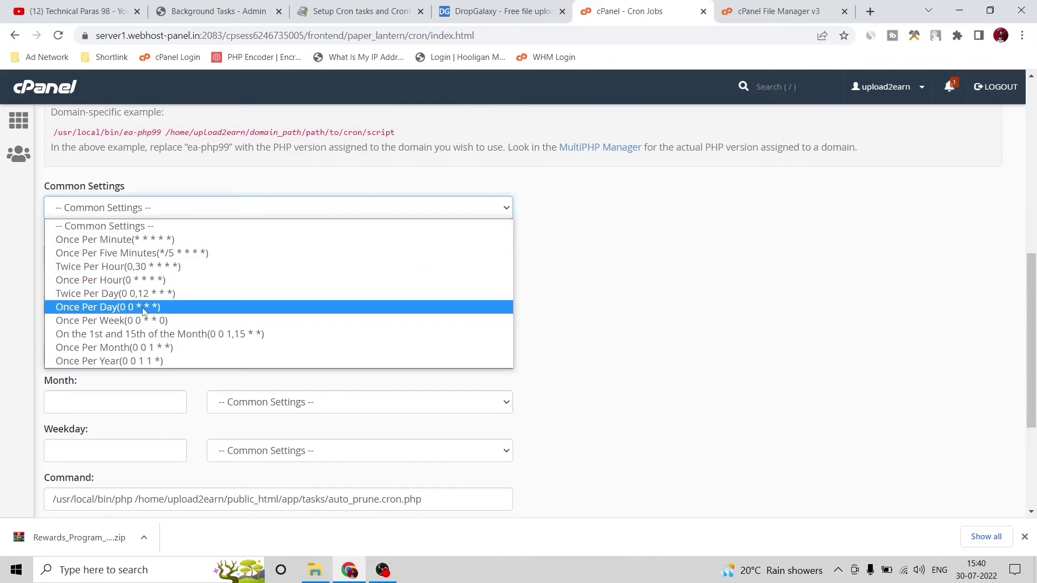
pyautogui.click(104, 307)
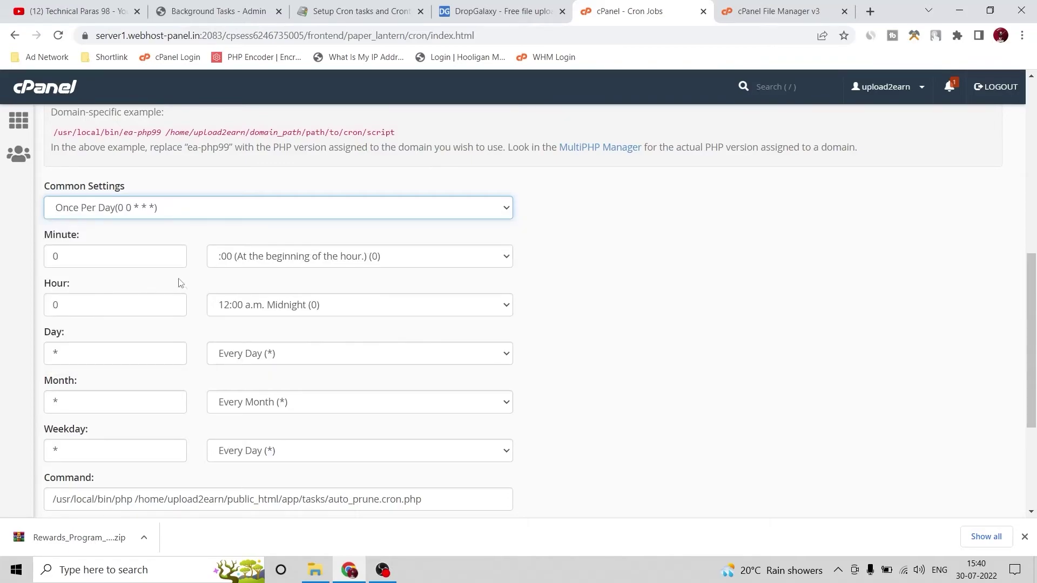
pyautogui.scroll(-4, 108, 273)
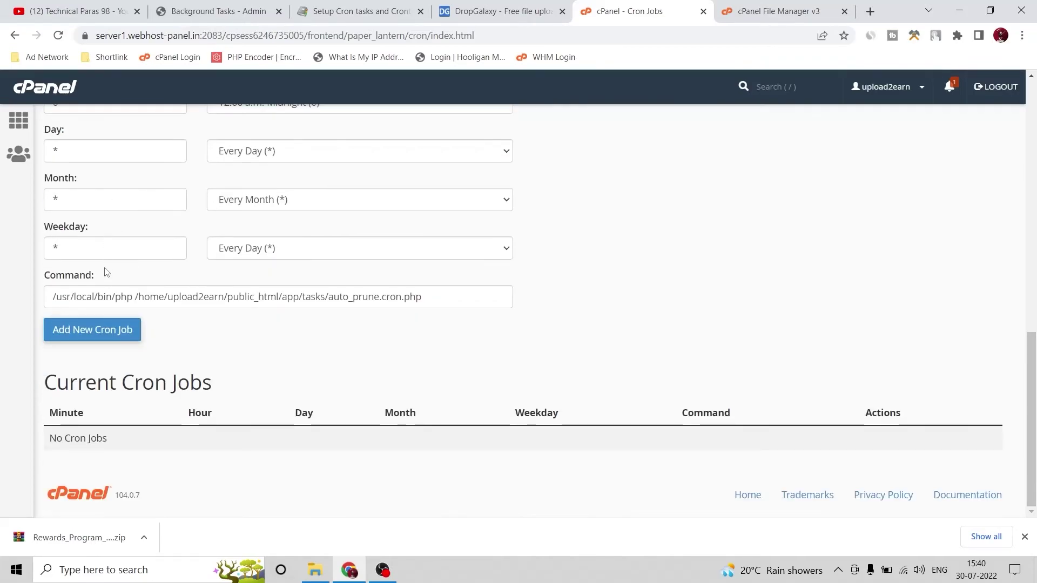
pyautogui.click(103, 336)
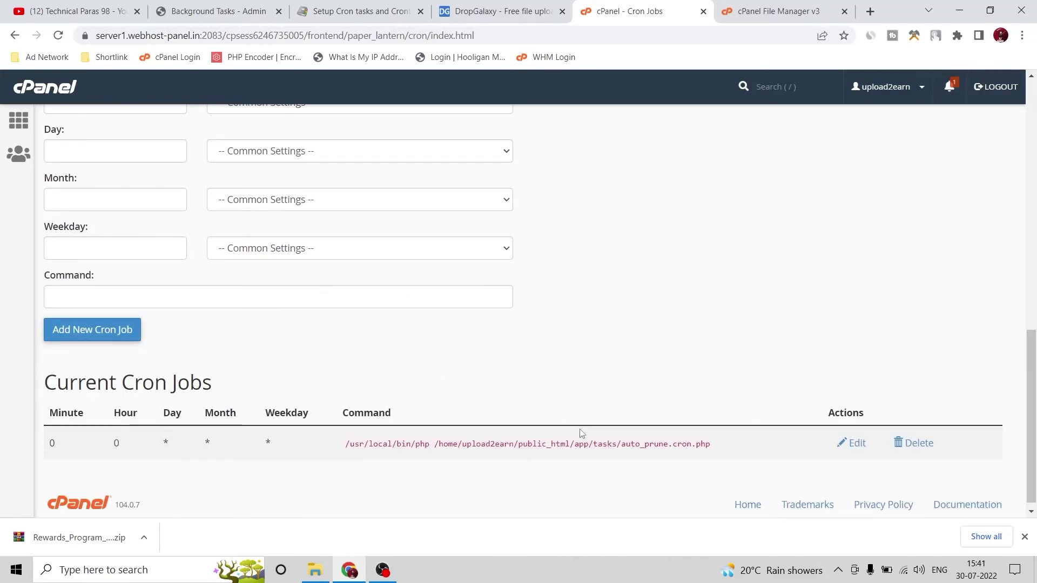
pyautogui.moveTo(712, 446); pyautogui.dragTo(331, 456)
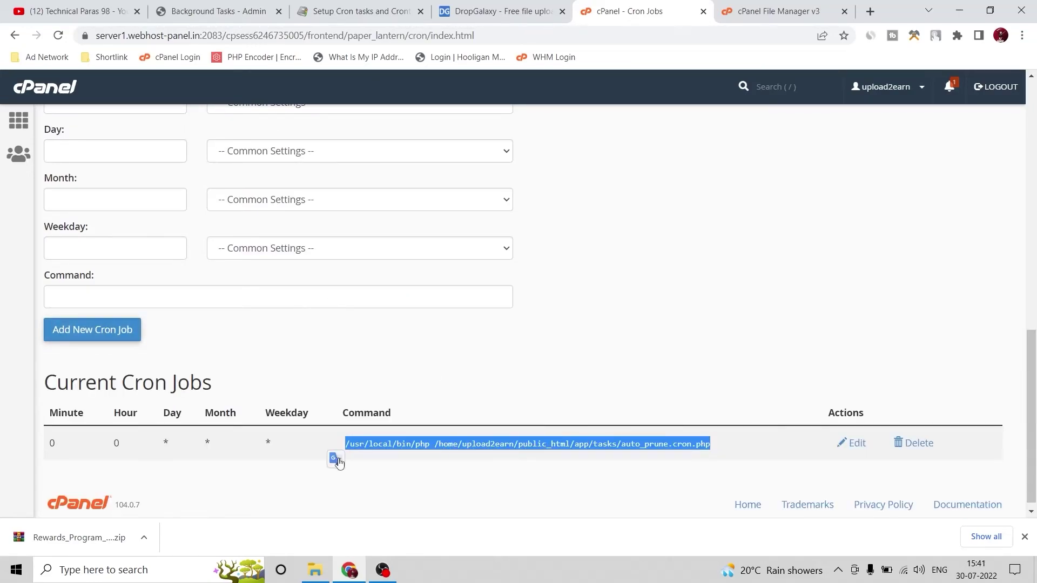
pyautogui.click(532, 374)
# Check Current Cron Jobs shows plugin_tasks.cron.php scheduled every five minutes (*/5)
pyautogui.scroll(8, 525, 366)
pyautogui.scroll(4, 526, 365)
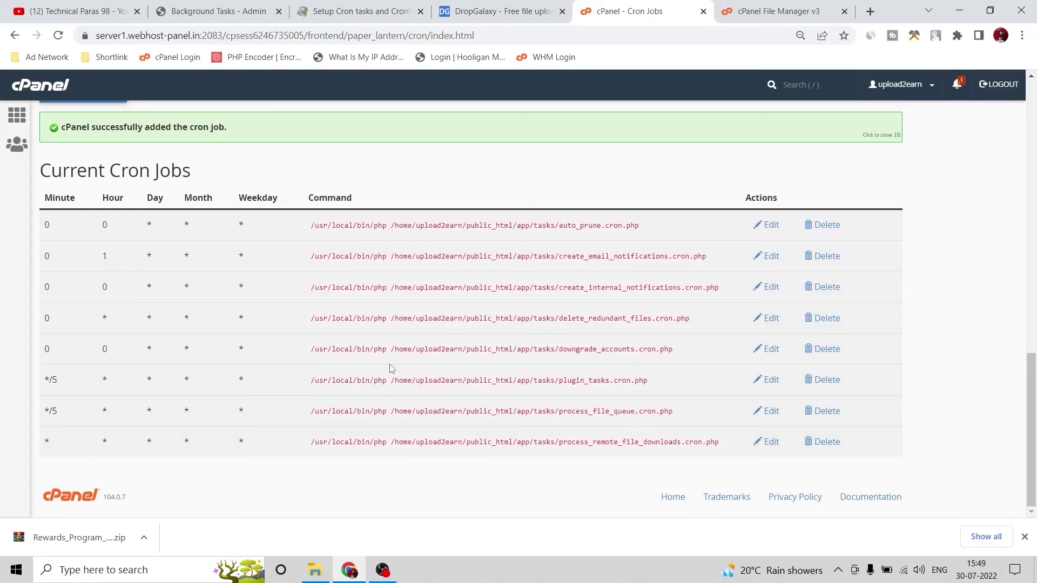
pyautogui.scroll(10, 417, 327)
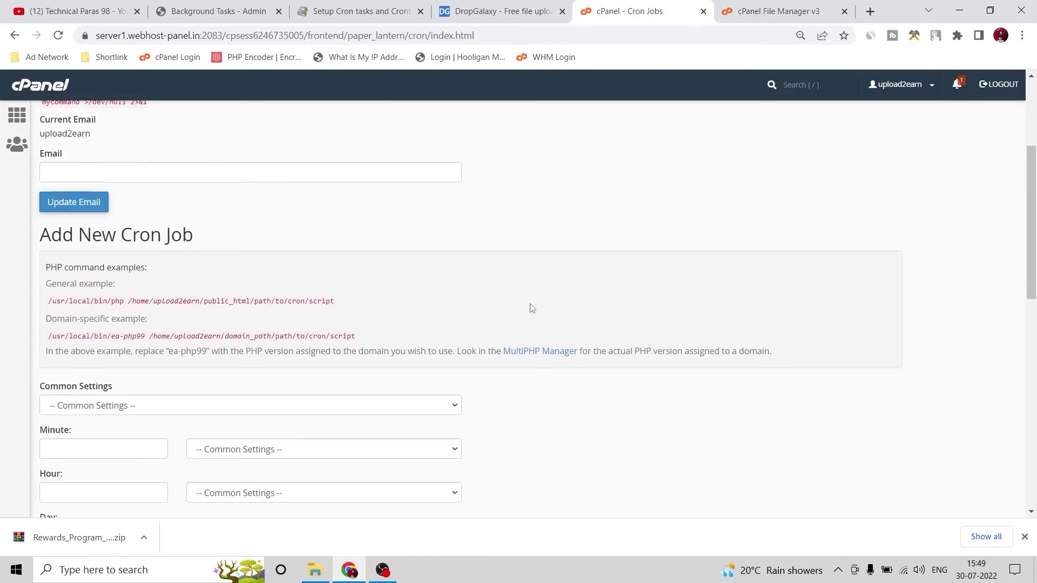
pyautogui.scroll(-10, 527, 302)
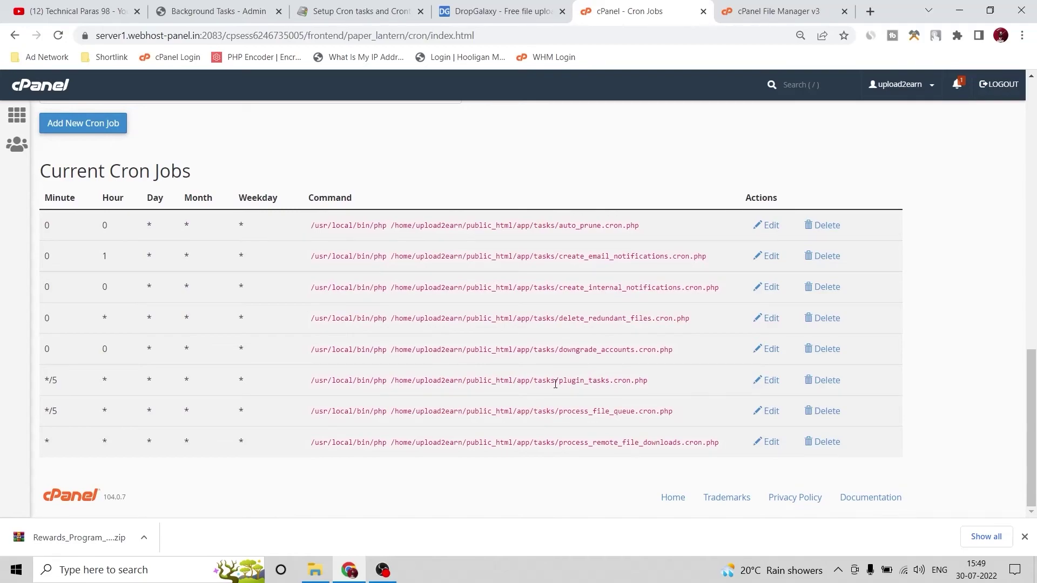
pyautogui.moveTo(564, 382); pyautogui.dragTo(647, 392)
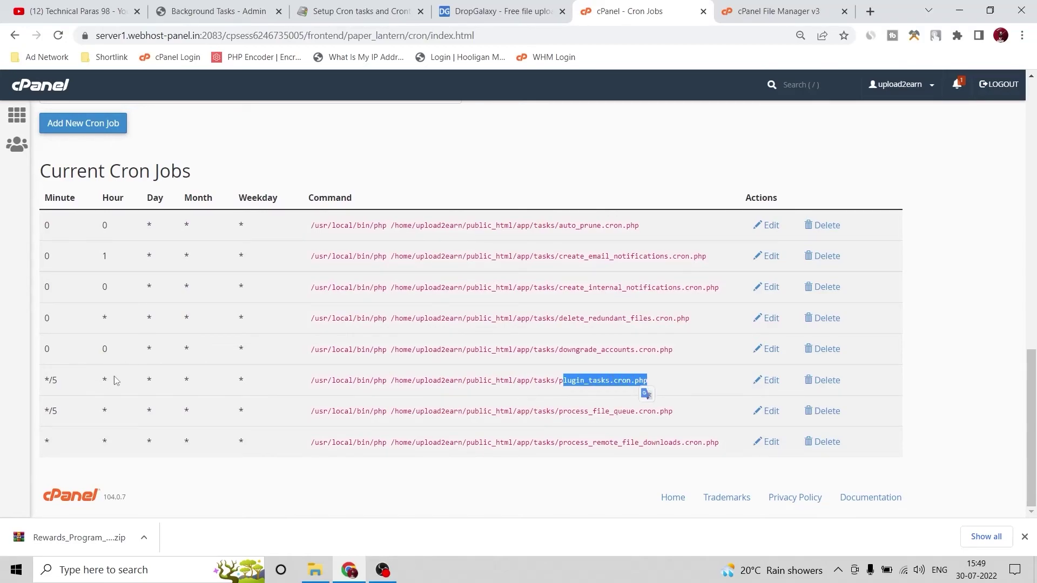
pyautogui.moveTo(65, 384); pyautogui.dragTo(43, 382)
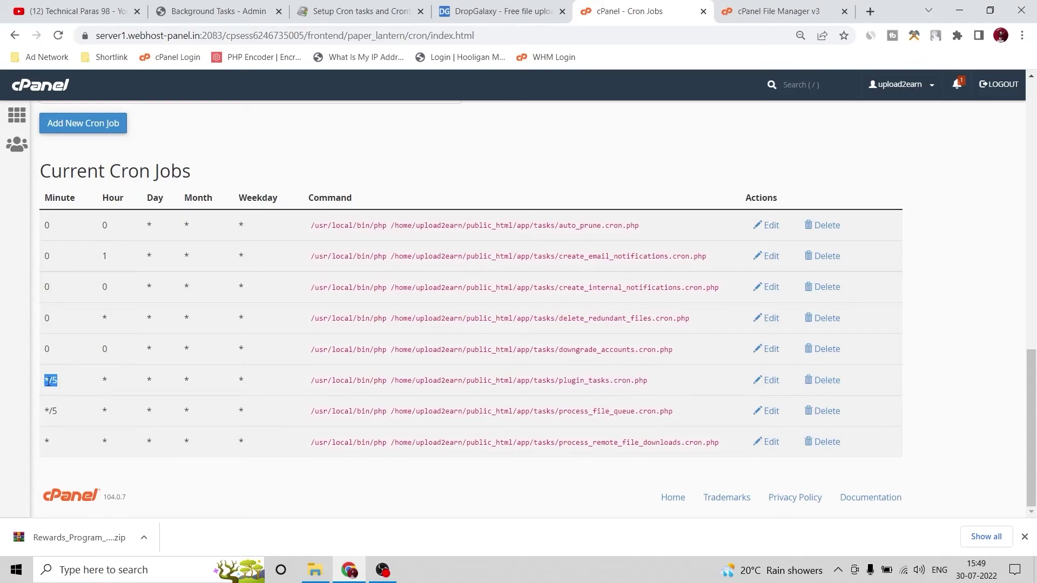
# Look back over the cron setup guide article
pyautogui.click(370, 6)
pyautogui.scroll(-6, 216, 342)
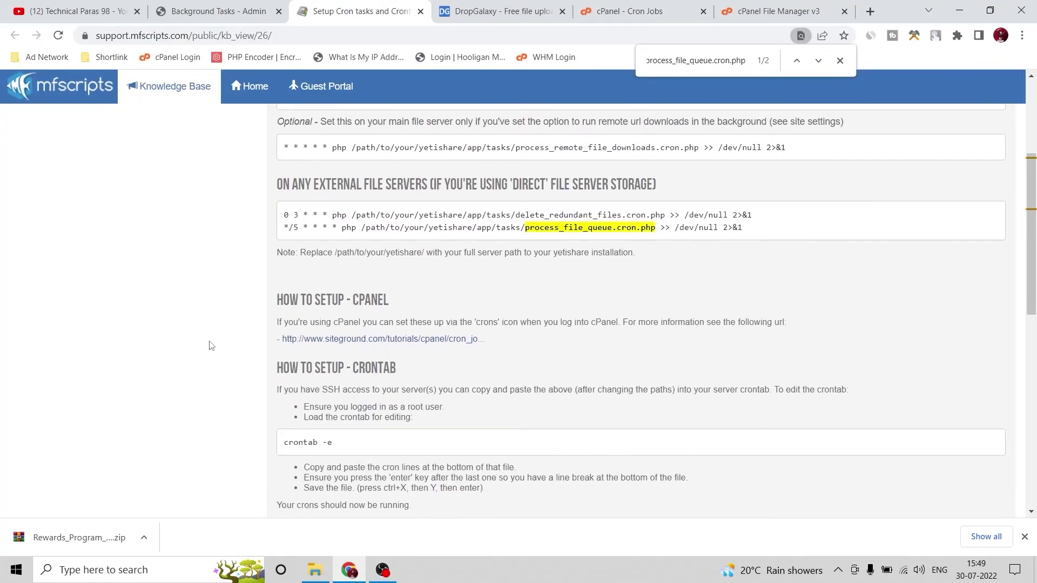
pyautogui.scroll(4, 240, 342)
pyautogui.scroll(2, 242, 342)
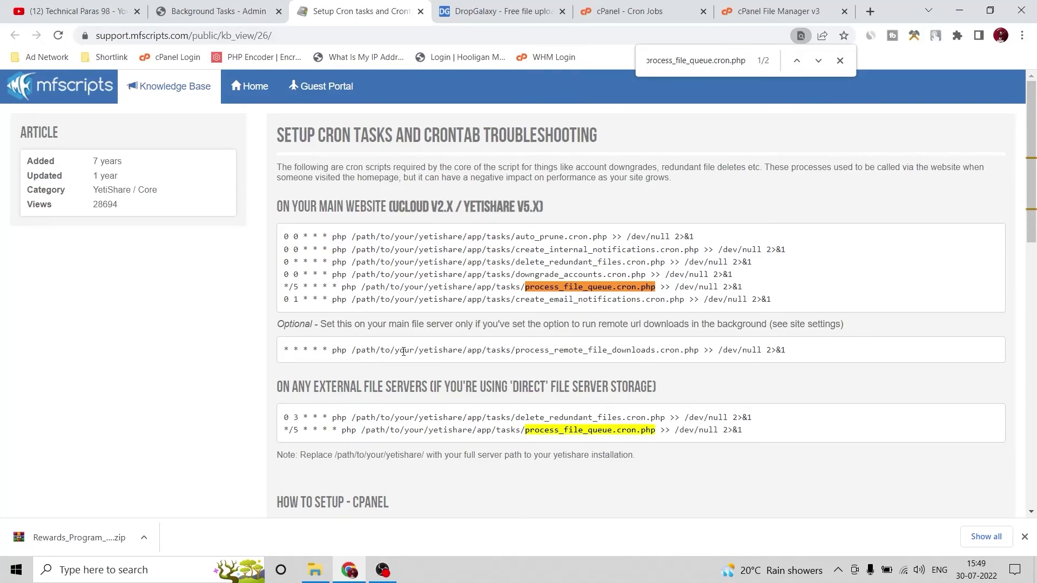
# Confirm all eight background tasks show Finished, then open Users > Manage Users
pyautogui.click(238, 11)
pyautogui.scroll(-3, 73, 373)
pyautogui.scroll(-5, 65, 378)
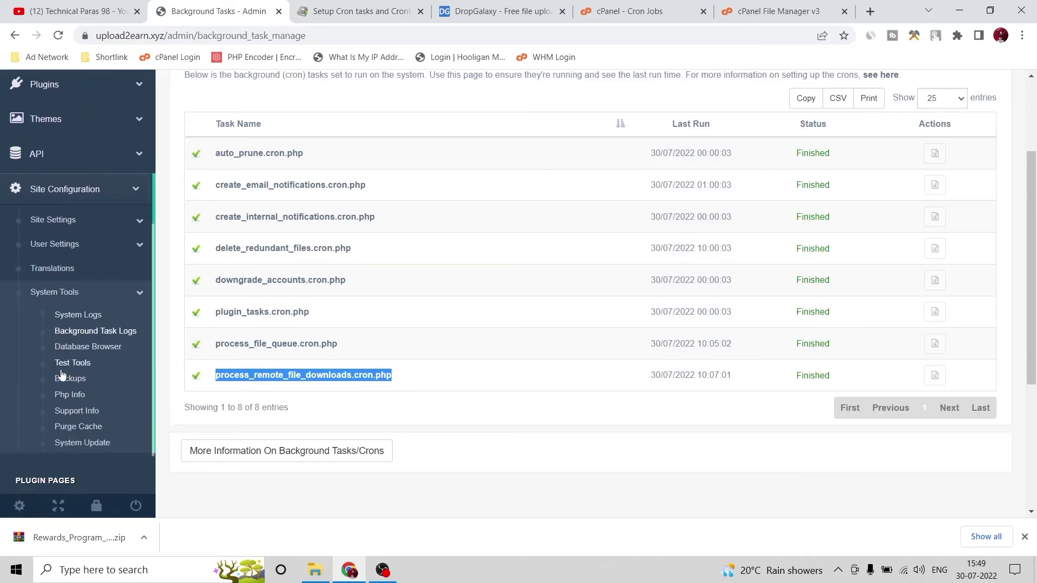
pyautogui.scroll(5, 54, 405)
pyautogui.click(42, 172)
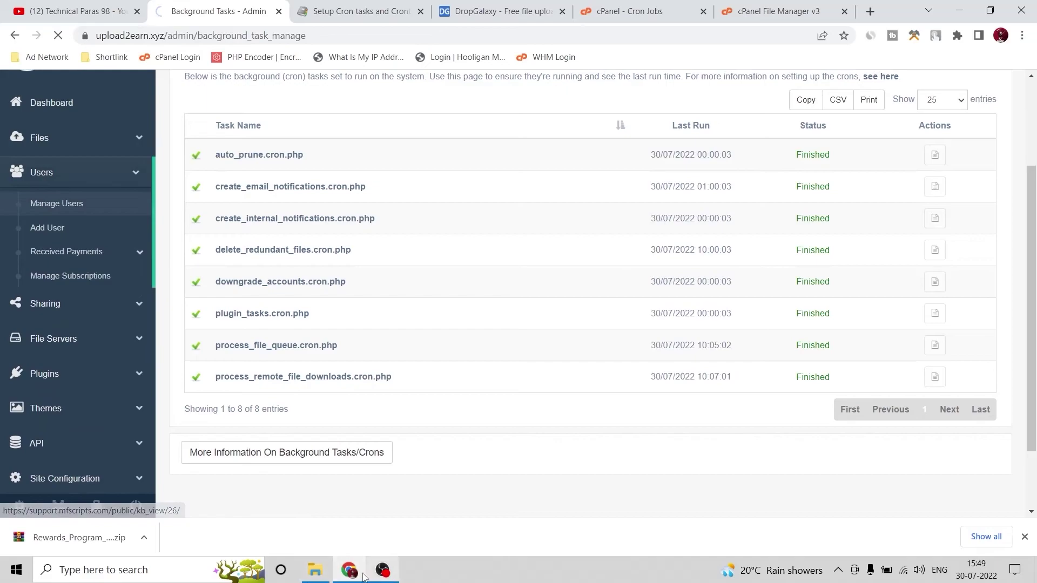
pyautogui.hotkey('alt', 'Tab')
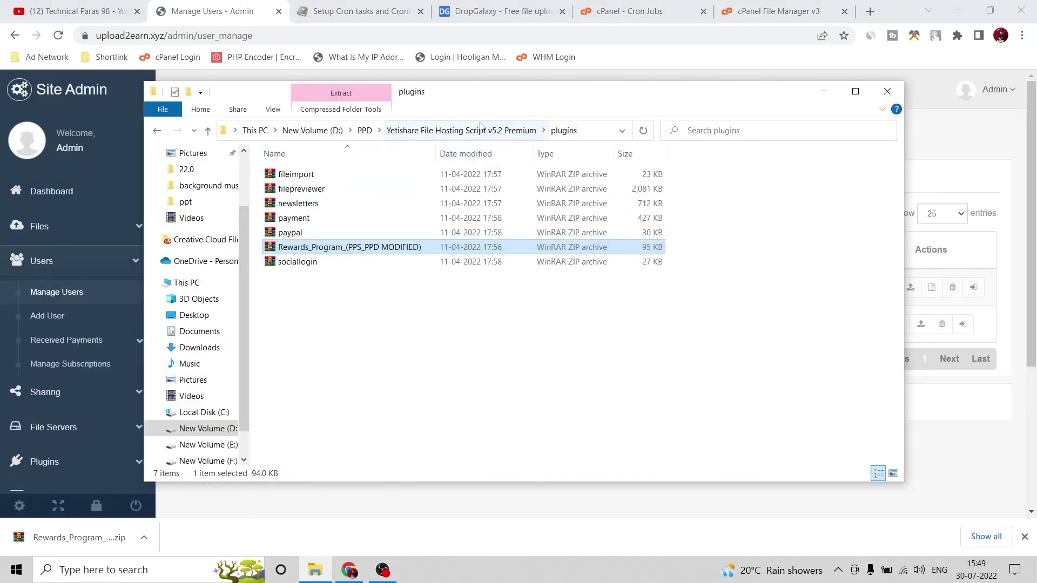
# Go up to the Yetishare File Hosting Script v5.2 Premium folder and select the Modified Script Code archive
pyautogui.click(443, 131)
pyautogui.click(330, 204)
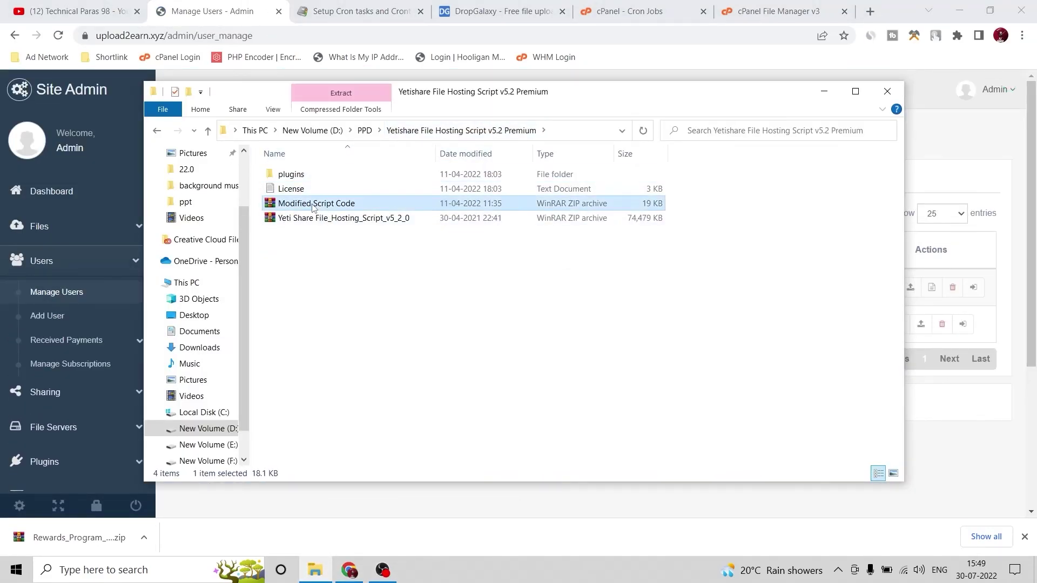